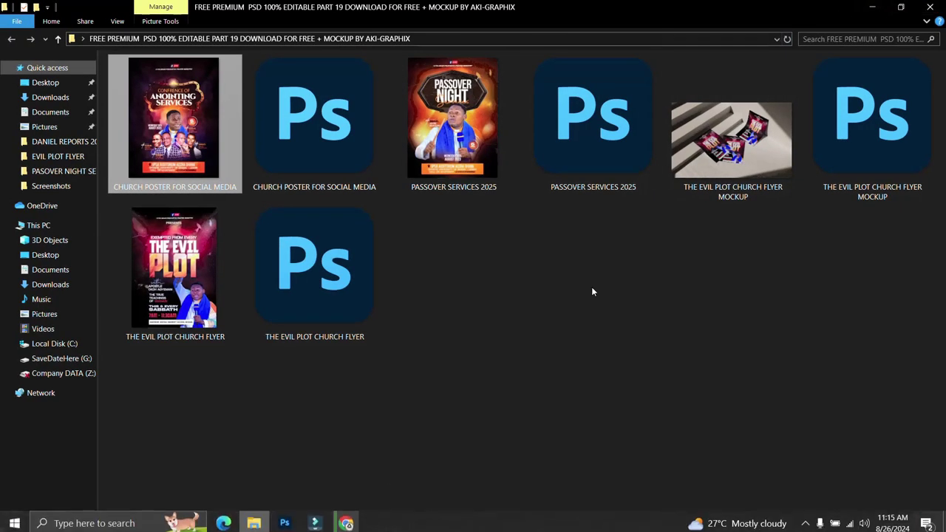
# - Close the File Explorer window holding the eight flyer previews and PSD files
pyautogui.click(930, 8)
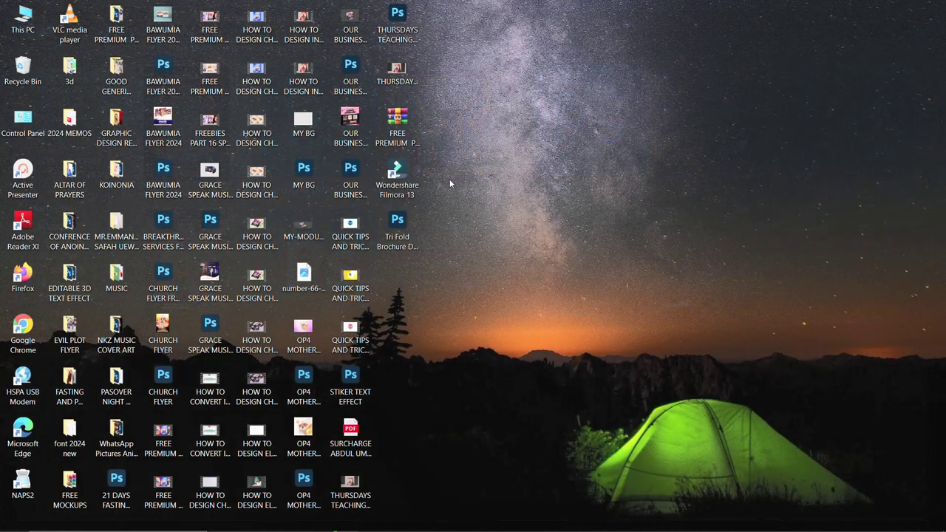
# - Extract the PART 19 flyer archive with 7-Zip, entering the archive password
pyautogui.click(397, 122)
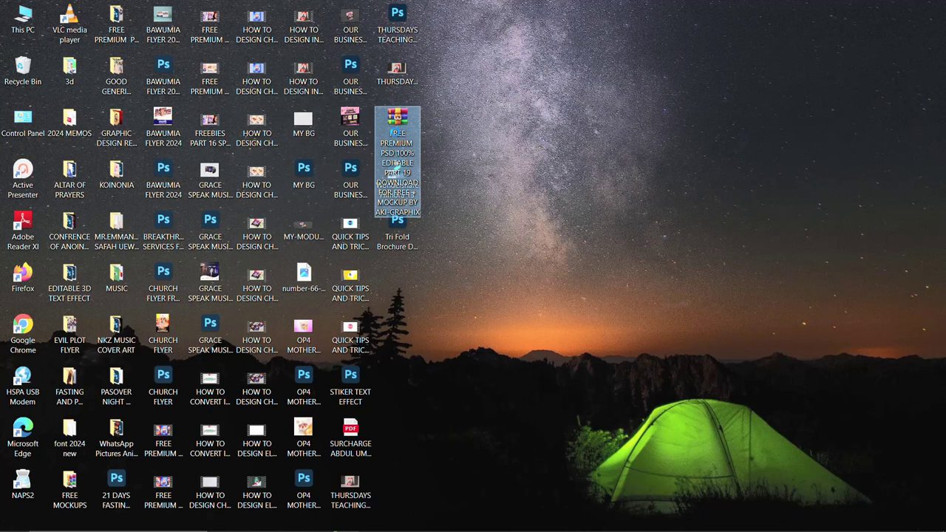
pyautogui.rightClick(401, 120)
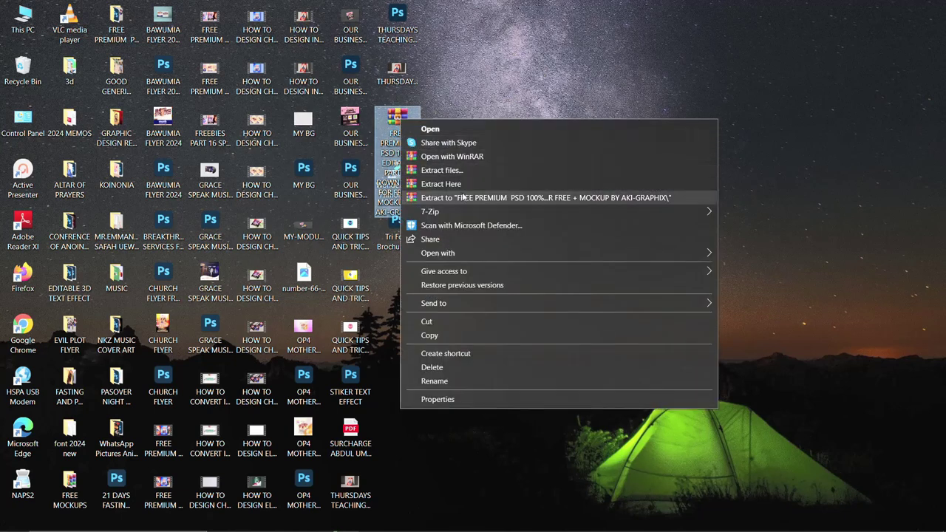
pyautogui.moveTo(429, 212)
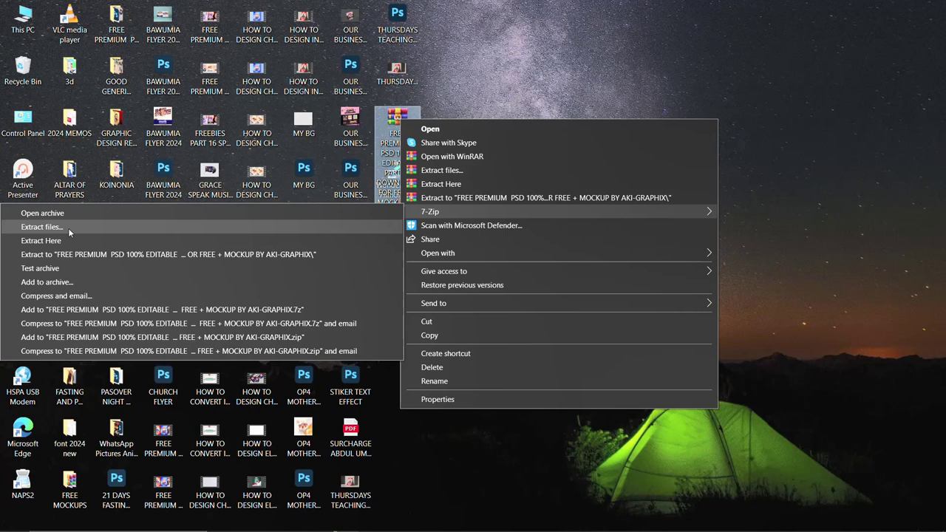
pyautogui.click(68, 228)
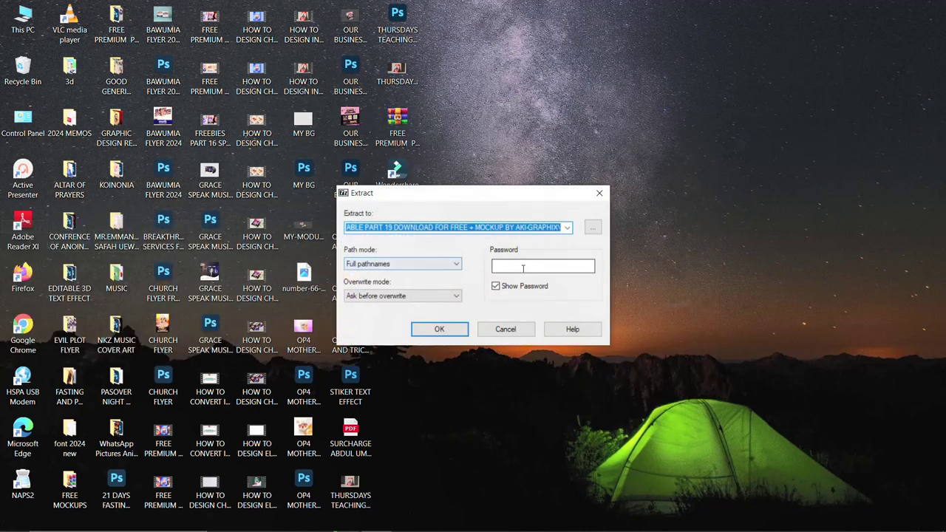
pyautogui.click(522, 268)
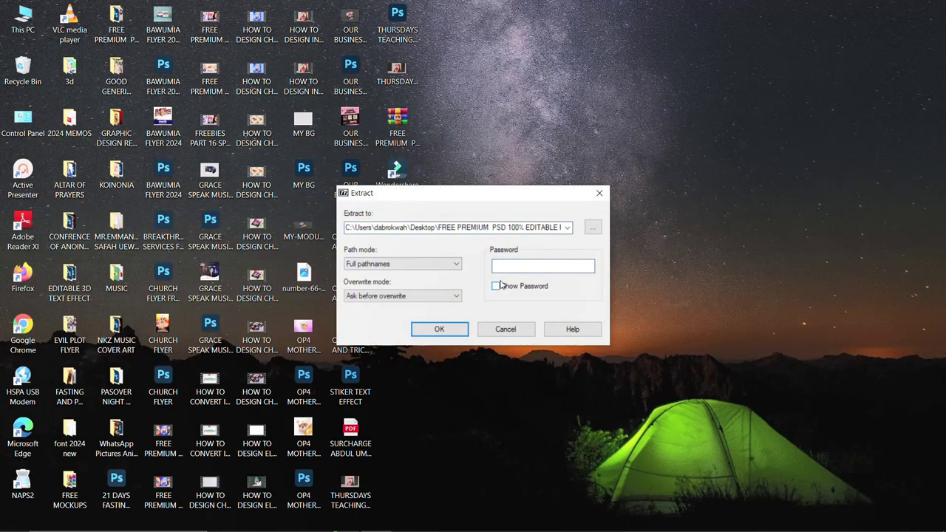
pyautogui.press('capslock')
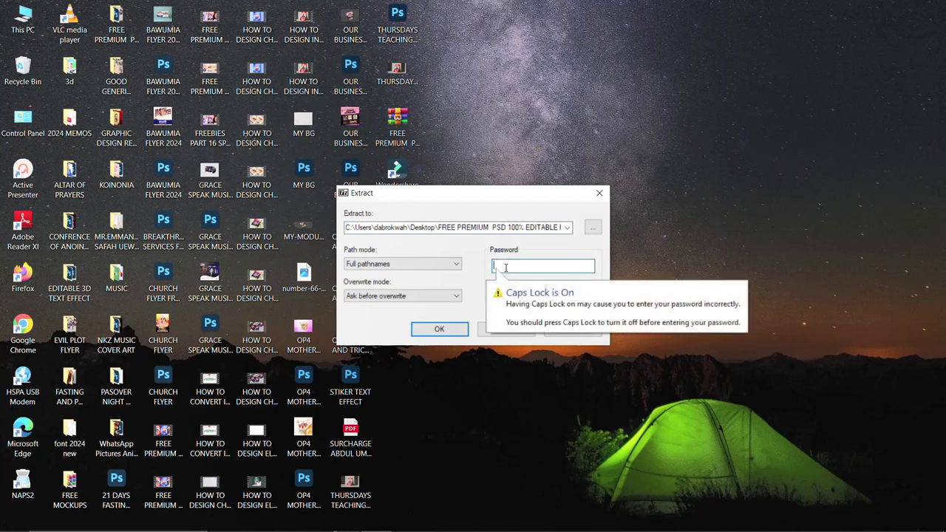
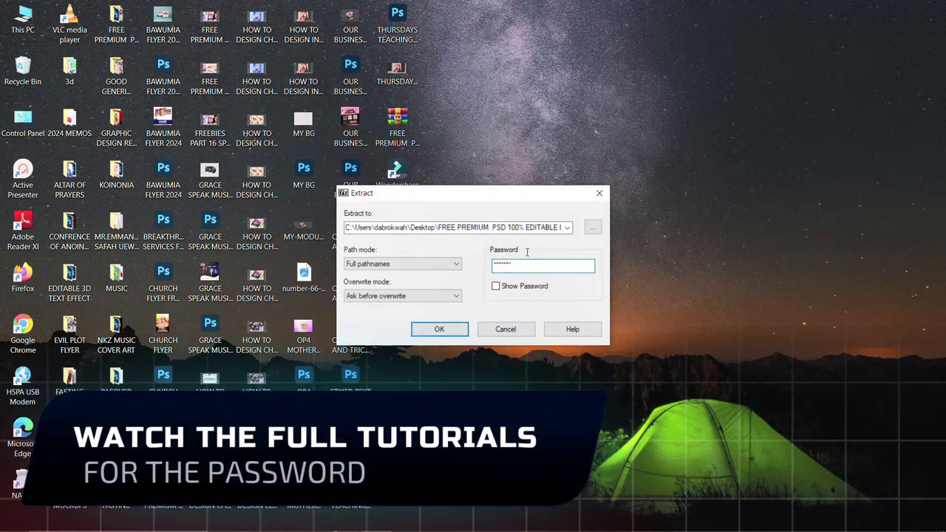
pyautogui.click(434, 330)
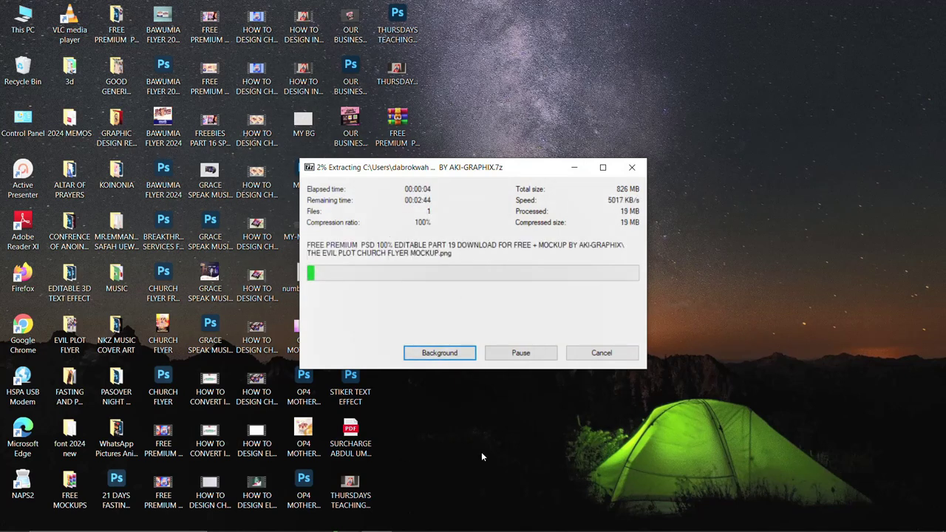
pyautogui.moveTo(345, 520)
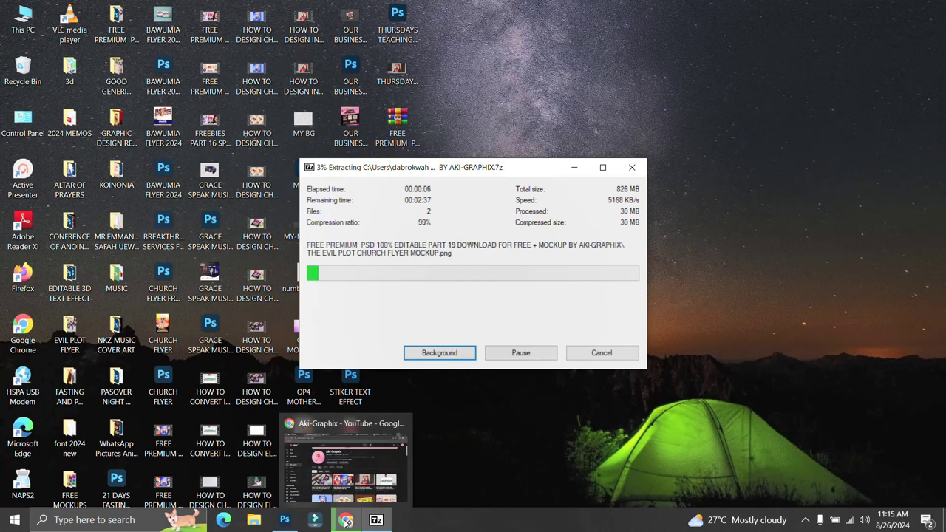
# - Bring Chrome forward and scroll through the tutorial channel's Videos page
pyautogui.click(345, 451)
pyautogui.scroll(2, 461, 313)
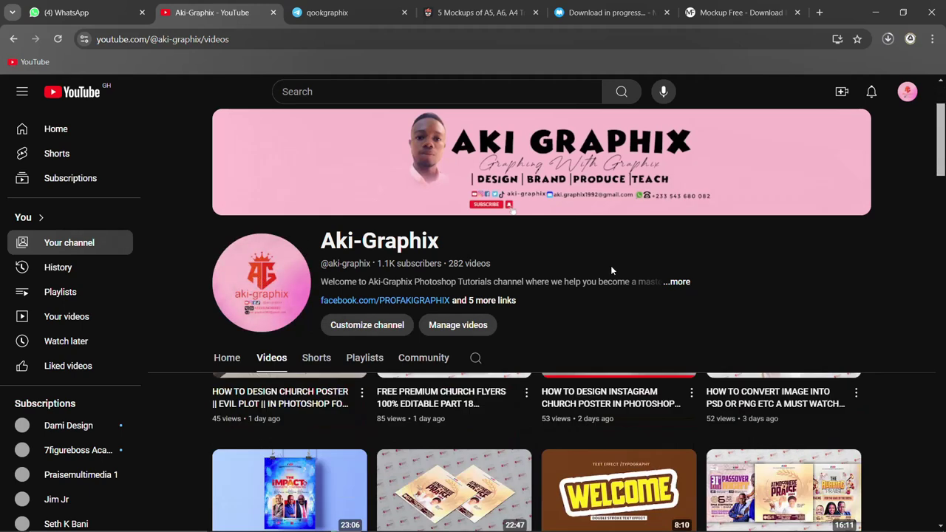
pyautogui.scroll(-2, 610, 266)
pyautogui.scroll(3, 383, 286)
pyautogui.scroll(-2, 382, 286)
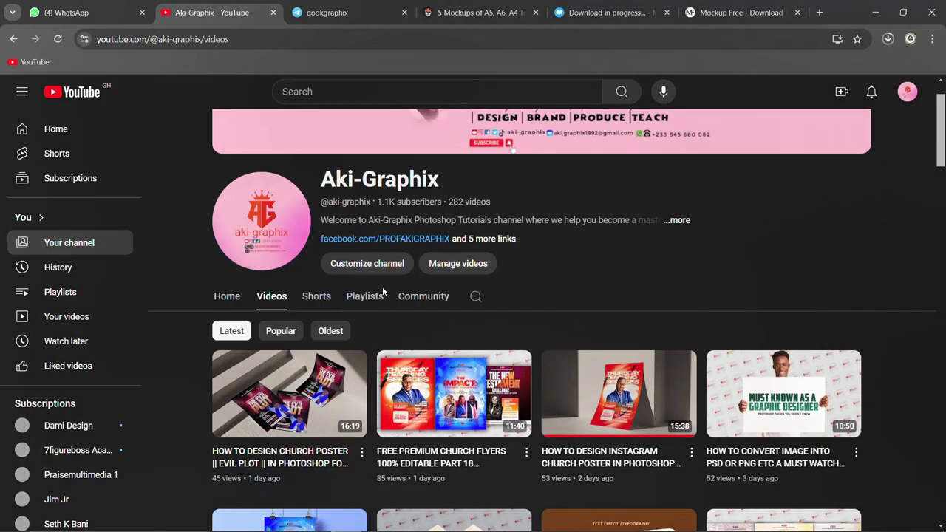
pyautogui.scroll(-2, 549, 367)
pyautogui.scroll(-2, 549, 369)
pyautogui.scroll(-3, 550, 370)
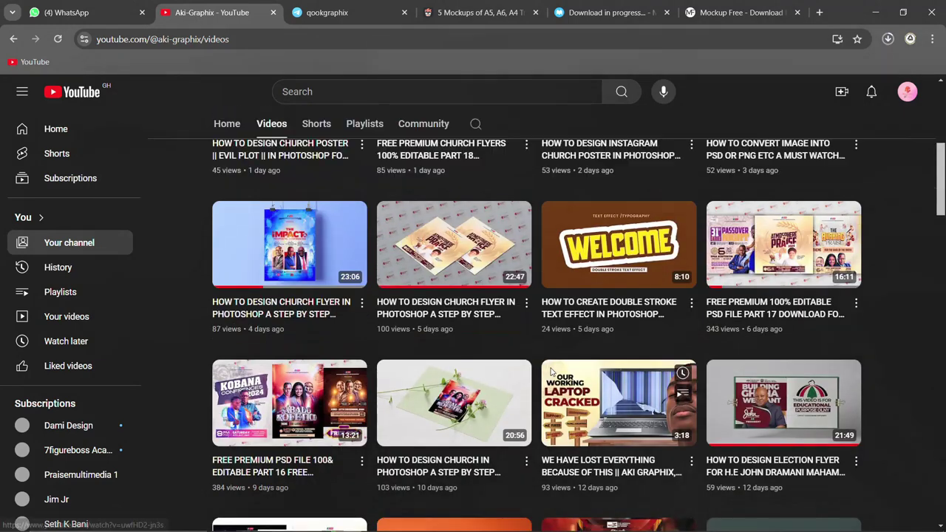
pyautogui.scroll(-2, 550, 374)
pyautogui.scroll(-1, 550, 373)
pyautogui.scroll(-3, 550, 373)
pyautogui.scroll(-1, 550, 373)
pyautogui.scroll(-1, 550, 373)
pyautogui.scroll(-2, 550, 373)
pyautogui.scroll(-2, 550, 374)
pyautogui.scroll(-1, 551, 373)
pyautogui.scroll(-1, 551, 373)
pyautogui.scroll(3, 550, 373)
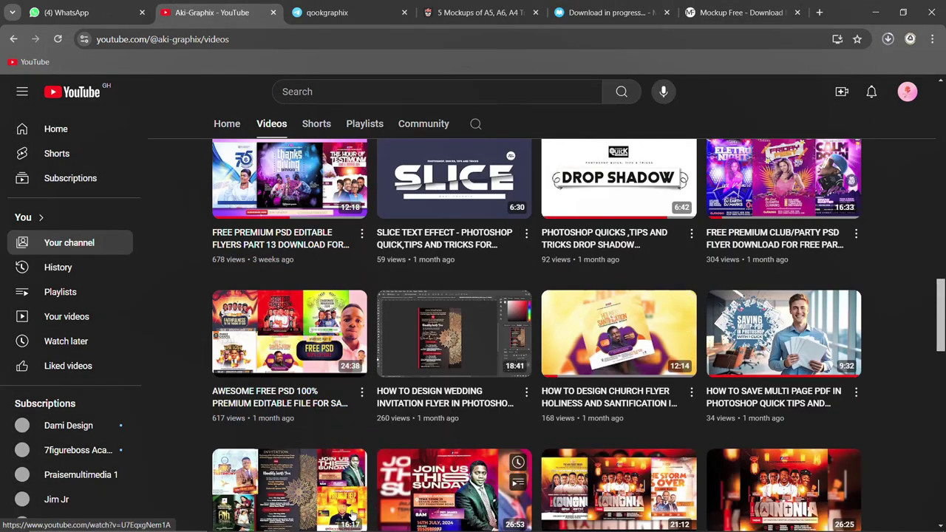
# - Check the 7-Zip extraction progress until the archive finishes
pyautogui.click(347, 521)
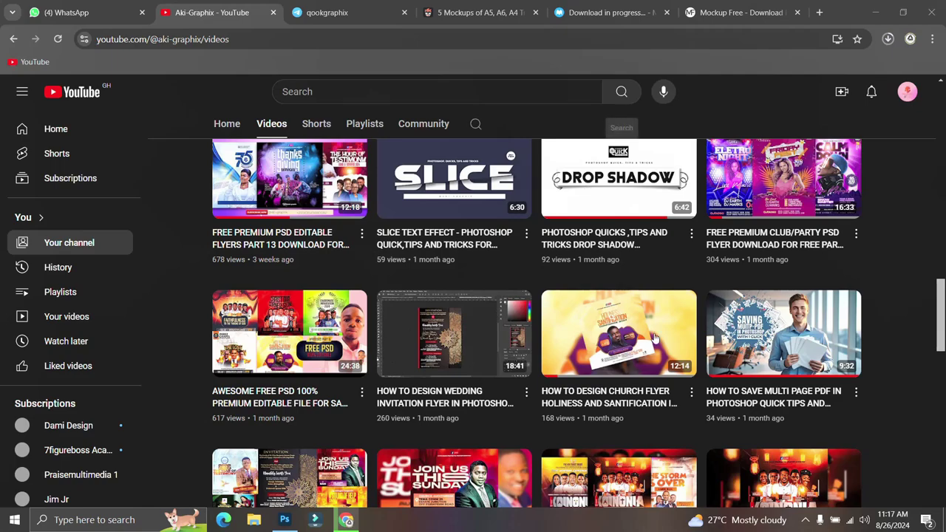
pyautogui.scroll(3, 654, 338)
pyautogui.scroll(5, 654, 338)
# - Open the extracted PART 19 folder and its subfolder, showing files as extra large icons
pyautogui.click(874, 13)
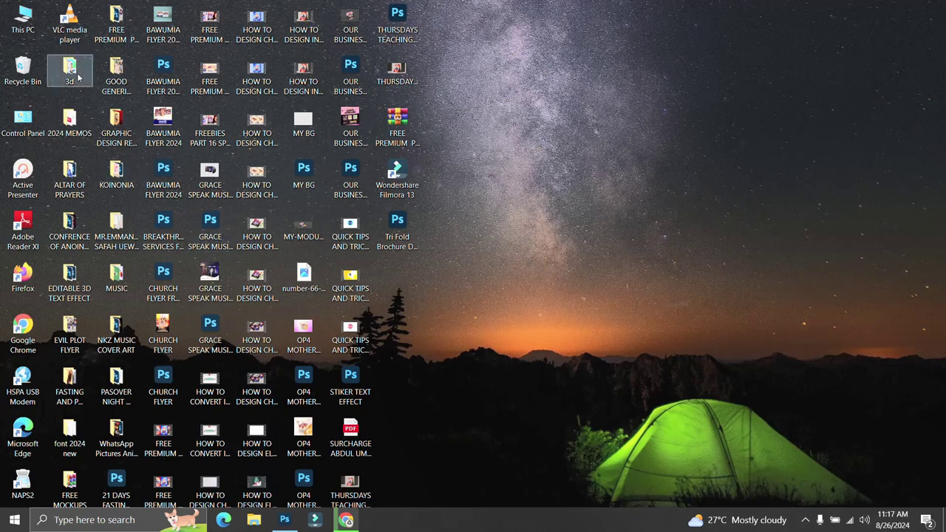
pyautogui.doubleClick(113, 28)
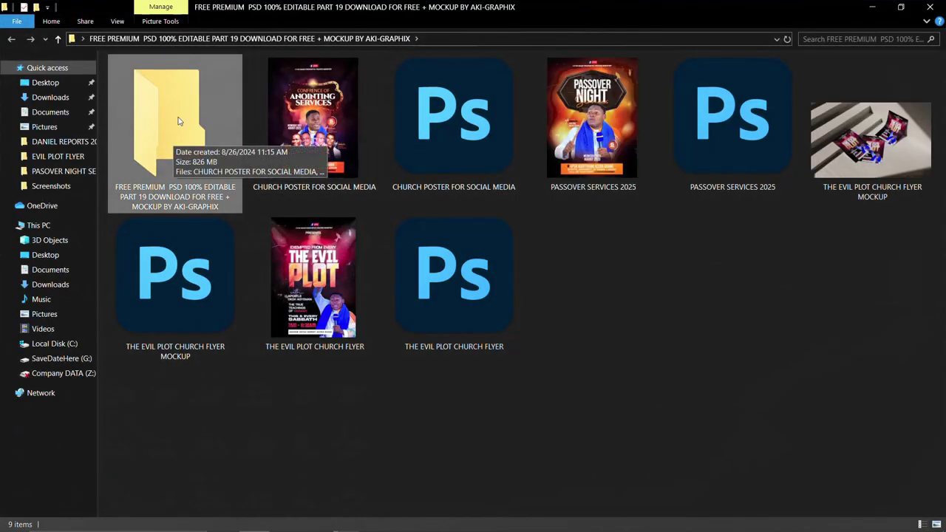
pyautogui.doubleClick(164, 133)
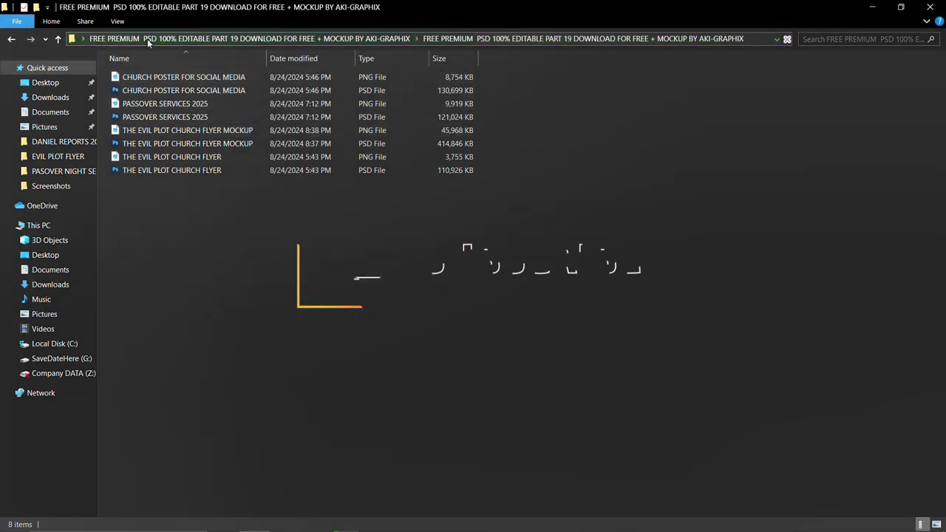
pyautogui.click(117, 22)
pyautogui.click(130, 39)
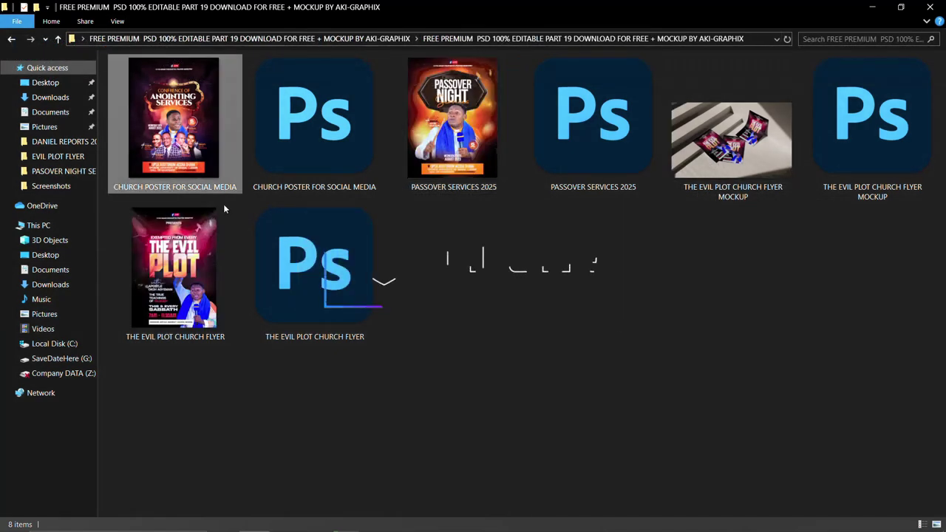
# - Preview the CHURCH POSTER FOR SOCIAL MEDIA image, then close the preview
pyautogui.click(182, 142)
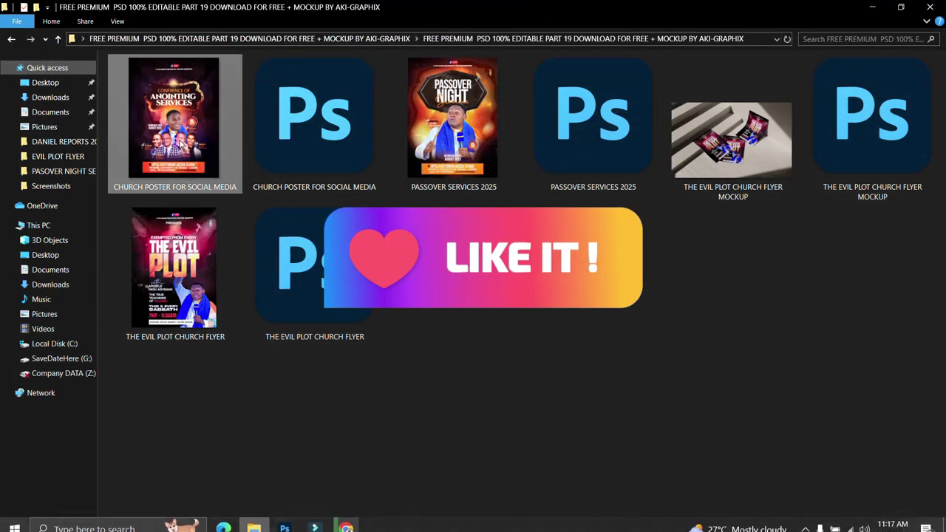
pyautogui.click(362, 232)
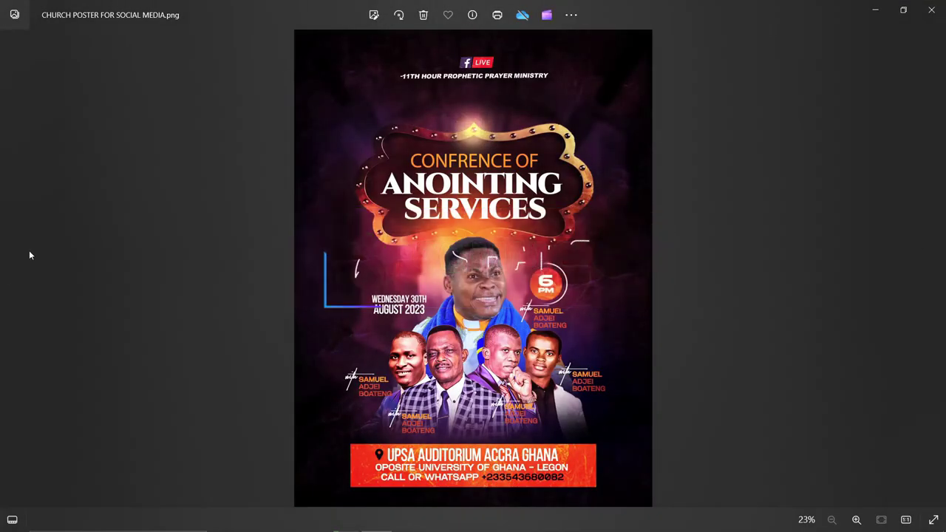
pyautogui.click(931, 10)
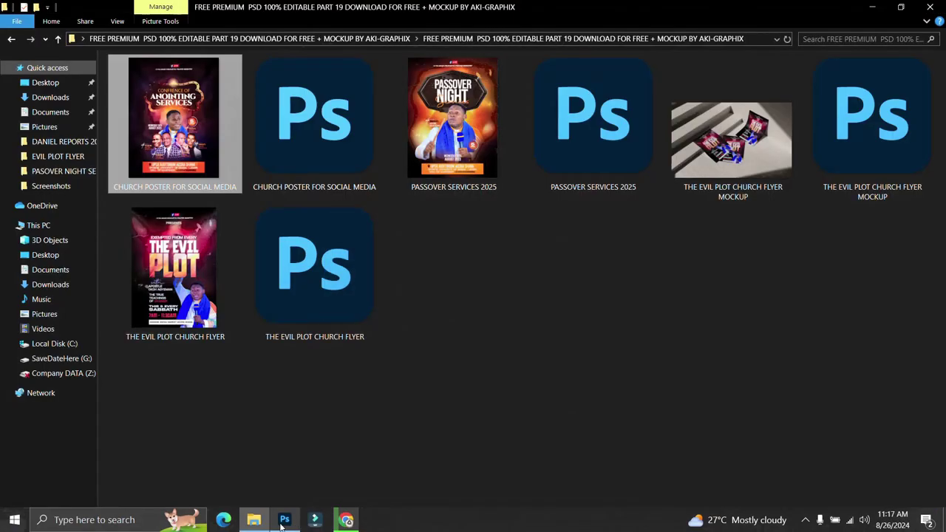
# - In CHURCH POSTER FOR SOCIAL MEDIA.psd, hide the top Overlay image layer
pyautogui.click(284, 519)
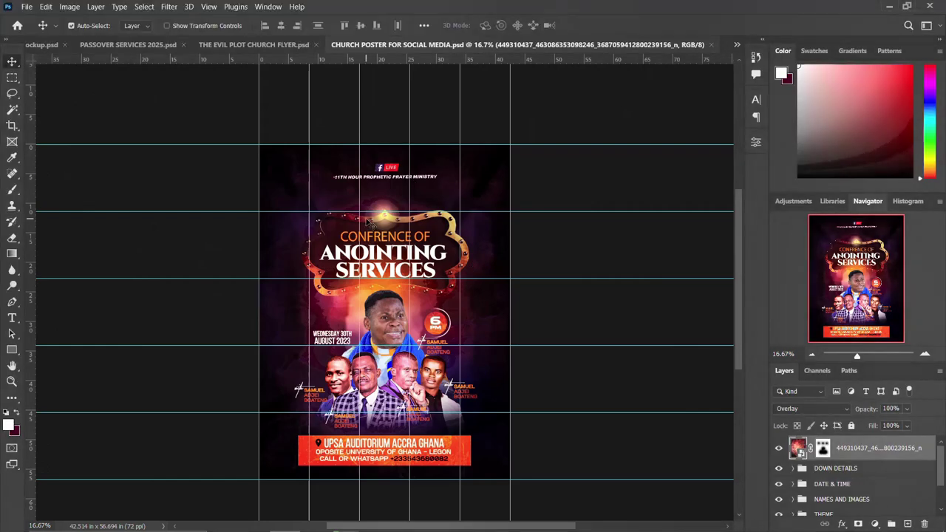
pyautogui.scroll(-1, 368, 221)
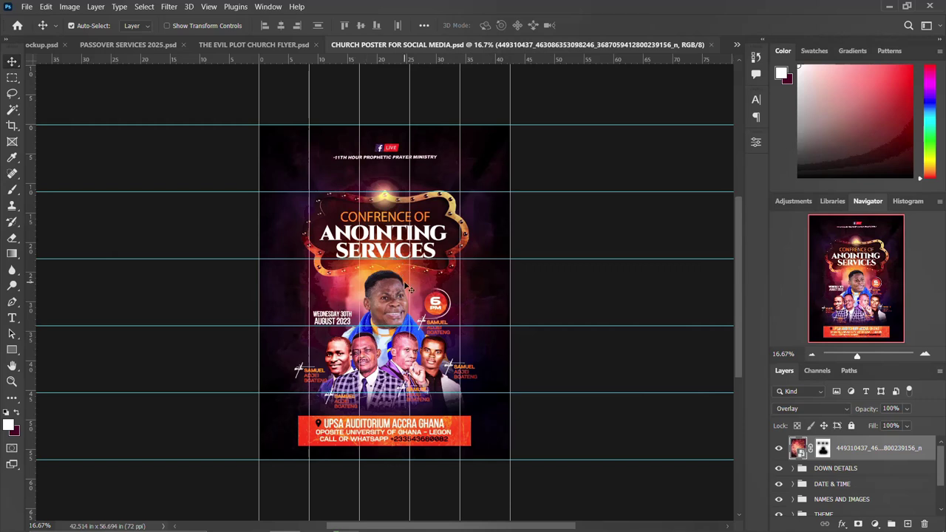
pyautogui.keyDown('alt'); pyautogui.scroll(1, 407, 288); pyautogui.keyUp('alt')
pyautogui.scroll(-3, 408, 295)
pyautogui.scroll(1, 407, 303)
pyautogui.scroll(2, 414, 295)
pyautogui.scroll(2, 421, 291)
pyautogui.scroll(1, 425, 289)
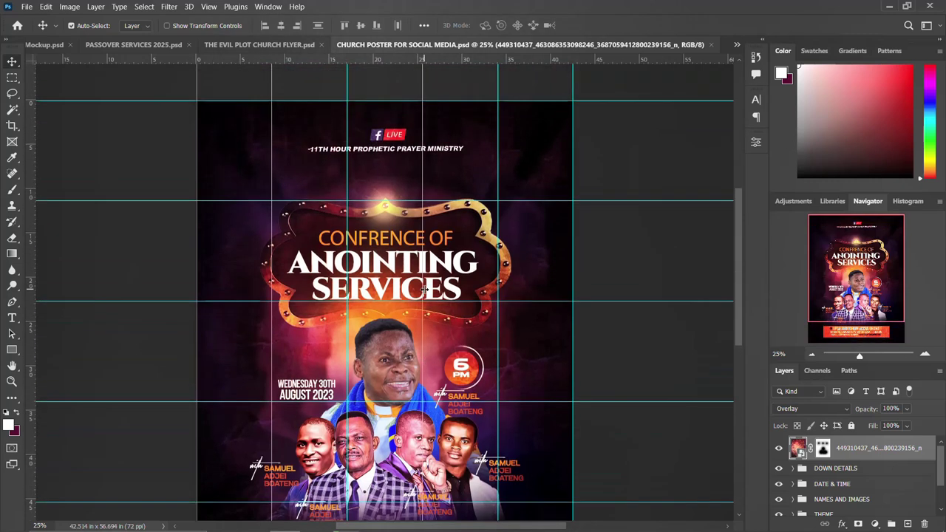
pyautogui.keyDown('alt'); pyautogui.scroll(-1, 429, 291); pyautogui.keyUp('alt')
pyautogui.scroll(-1, 435, 296)
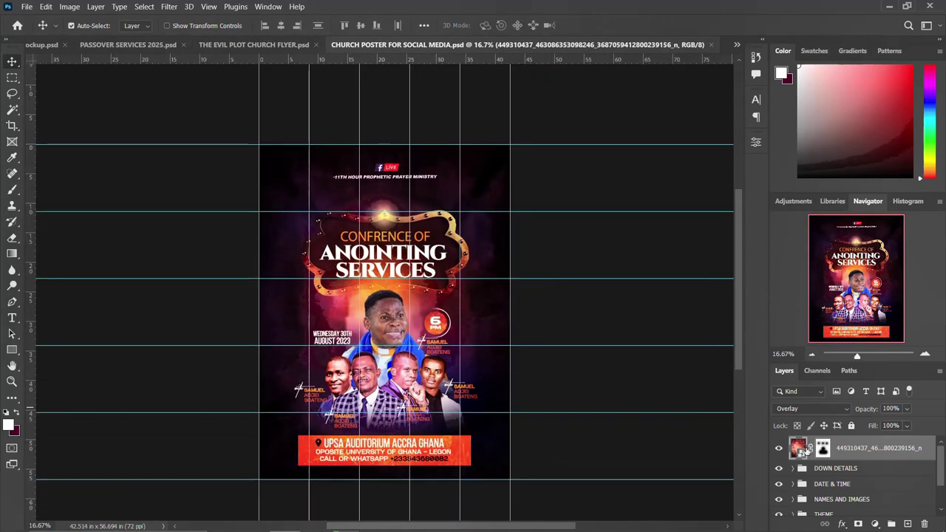
pyautogui.click(778, 448)
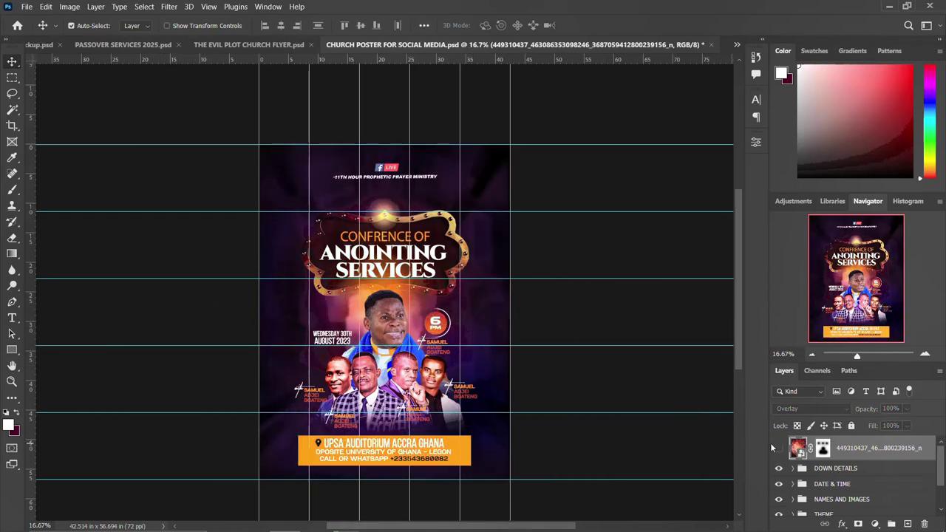
# - Hide the DOWN DETAILS, LOGO, NAMES AND IMAGES and THEME groups
pyautogui.click(778, 468)
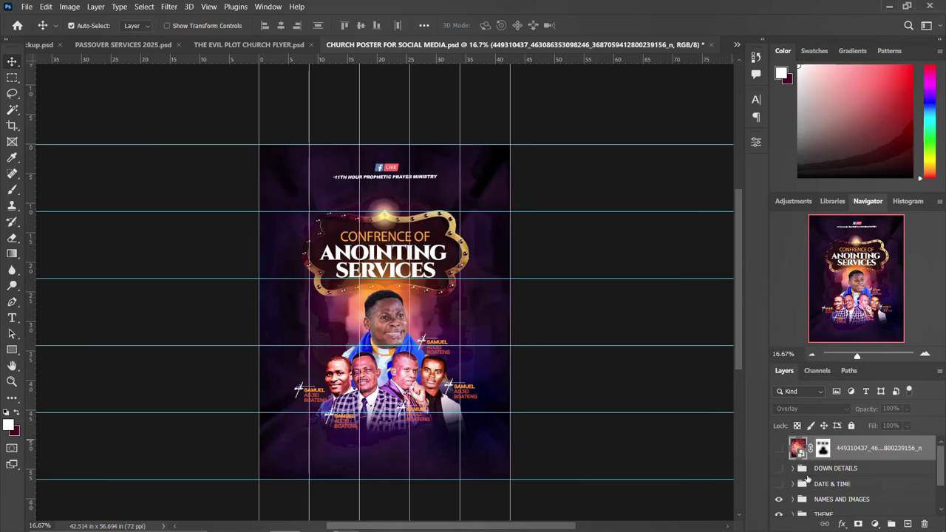
pyautogui.scroll(-2, 856, 481)
pyautogui.click(778, 492)
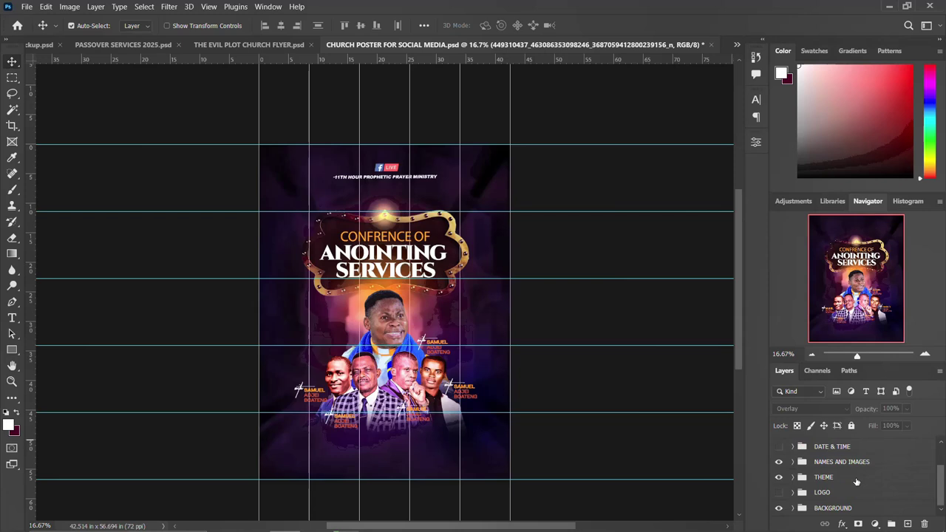
pyautogui.click(778, 462)
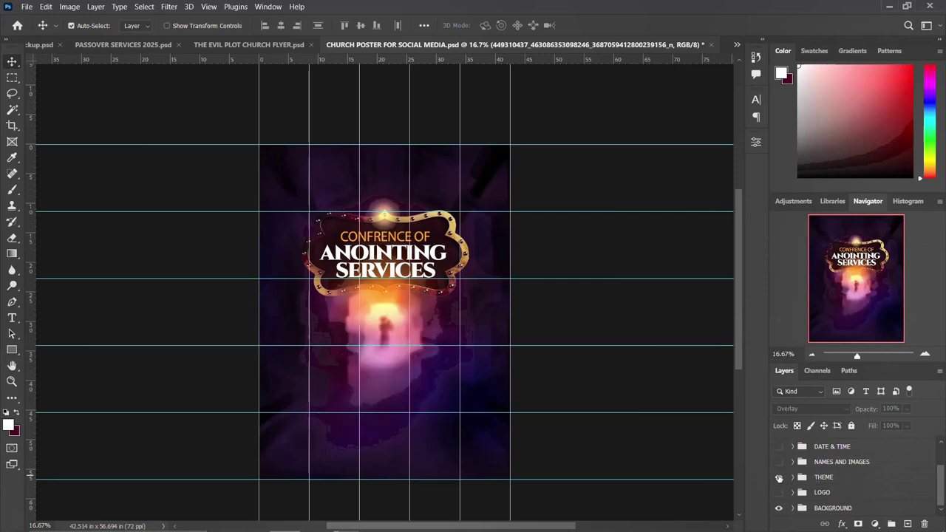
pyautogui.click(779, 477)
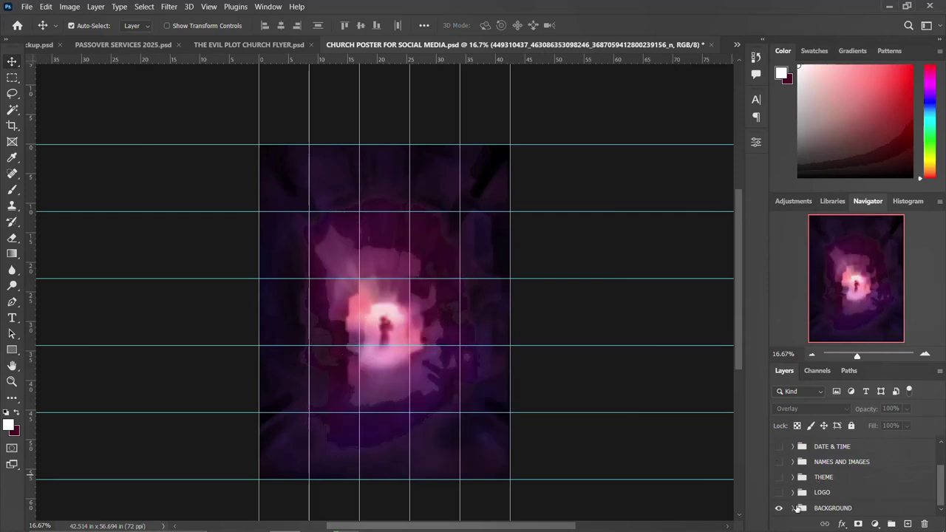
# - Inspect the background photo layer, then collapse the BACKGROUND and NAMES AND IMAGES groups
pyautogui.click(792, 508)
pyautogui.scroll(-2, 827, 502)
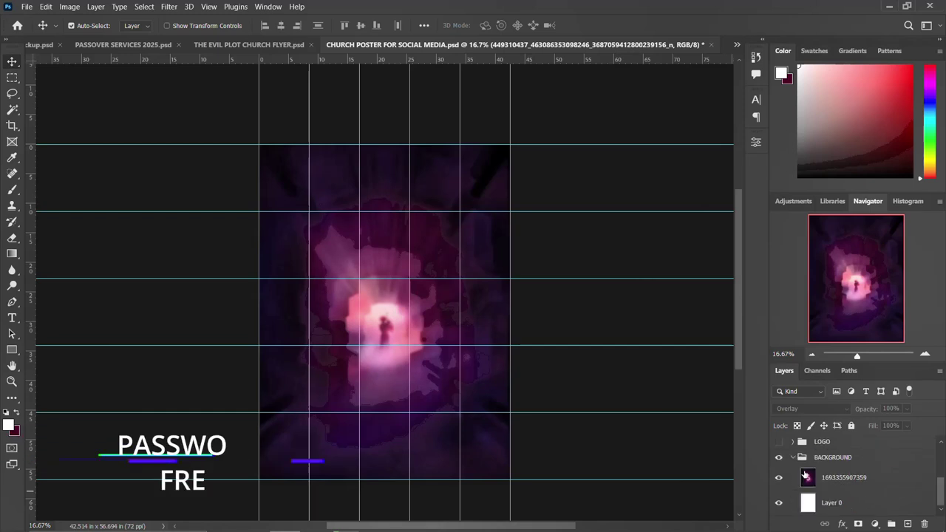
pyautogui.click(842, 479)
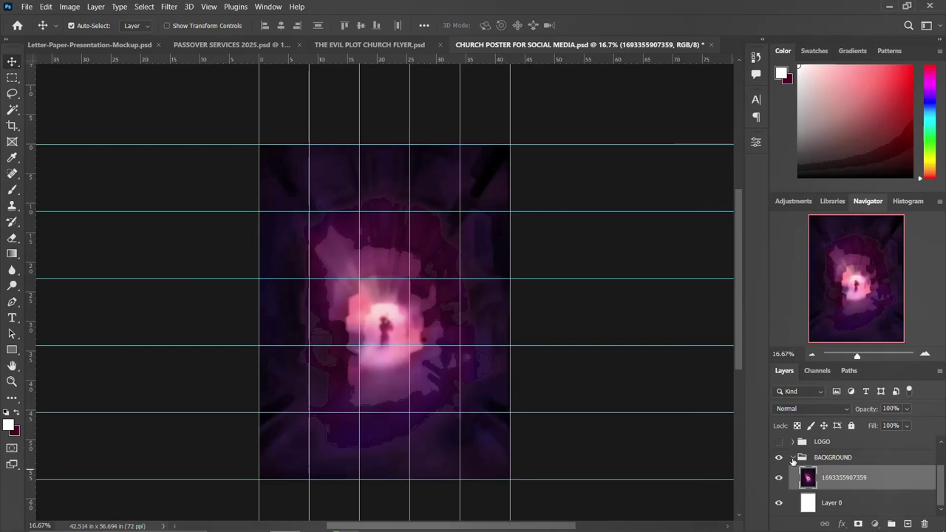
pyautogui.click(793, 459)
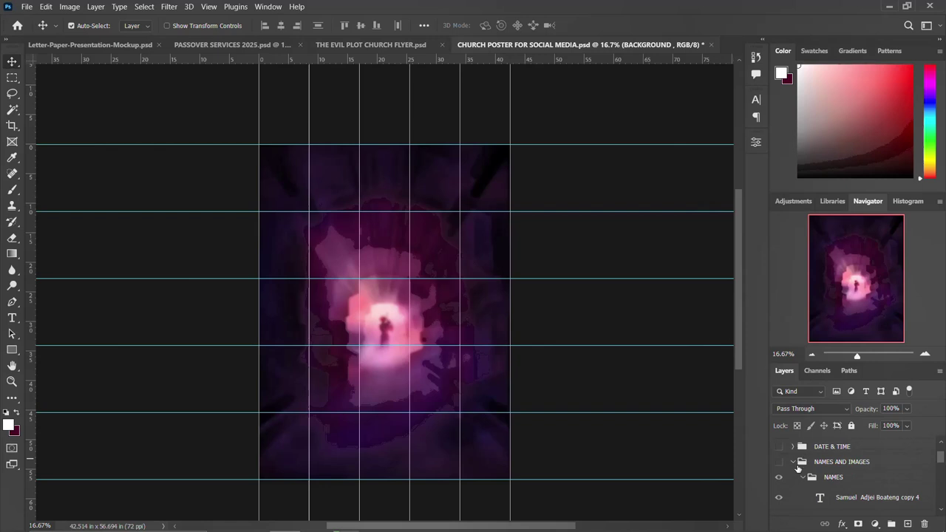
pyautogui.click(805, 478)
pyautogui.scroll(-3, 809, 479)
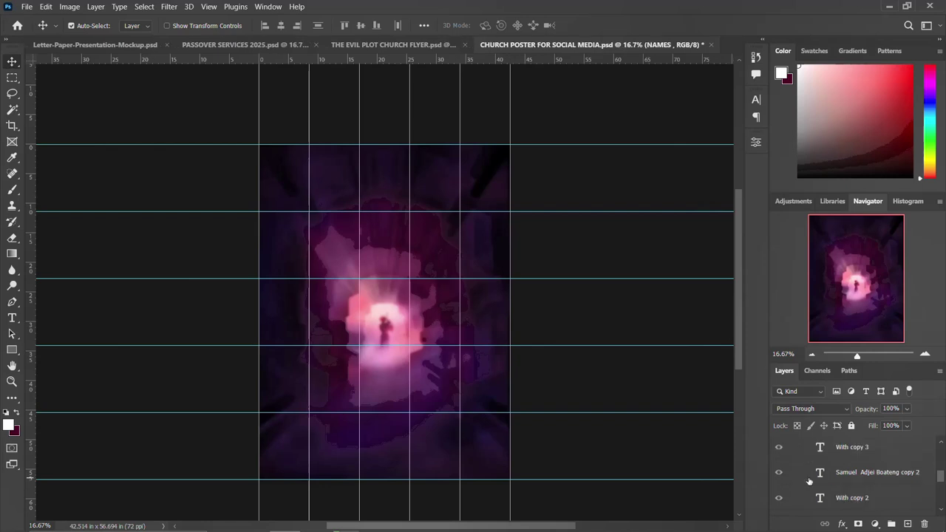
pyautogui.scroll(5, 798, 470)
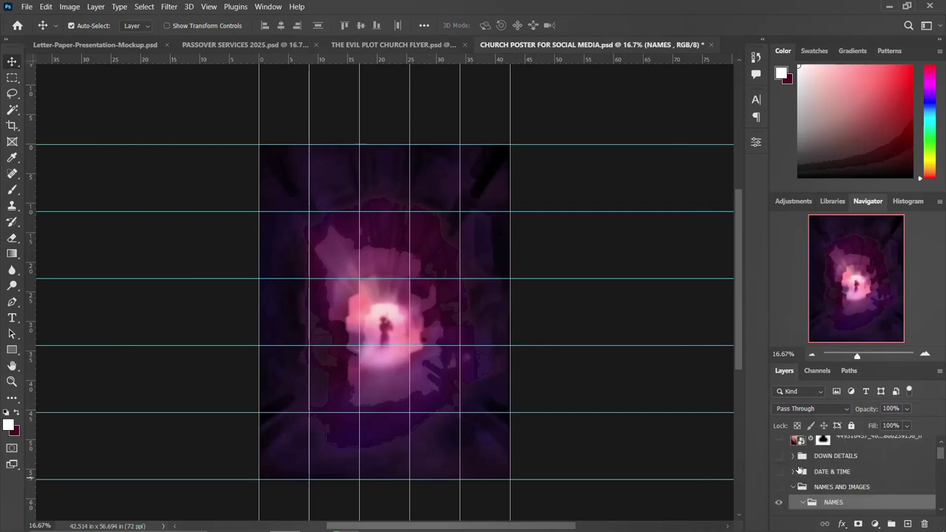
pyautogui.click(793, 488)
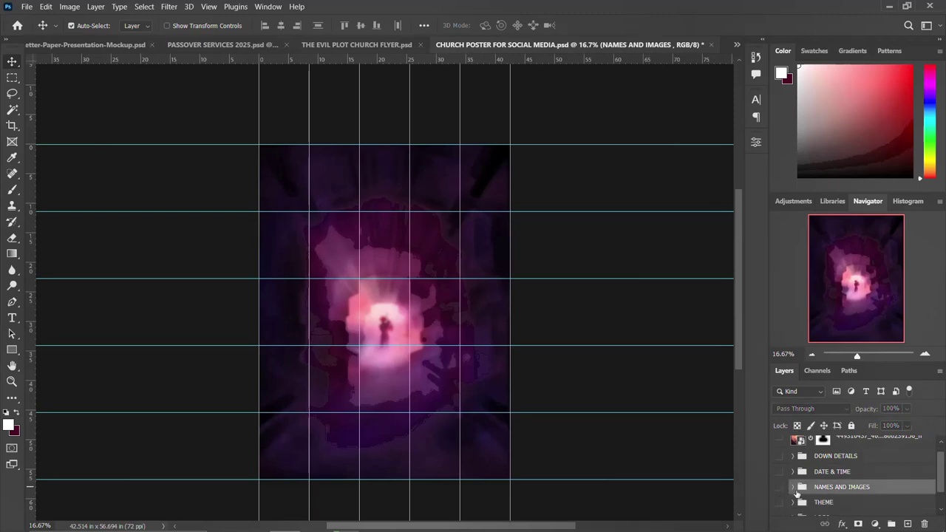
# - Show the THEME, LOGO and NAMES AND IMAGES groups, expanding NAMES AND IMAGES
pyautogui.click(777, 501)
pyautogui.scroll(-1, 795, 493)
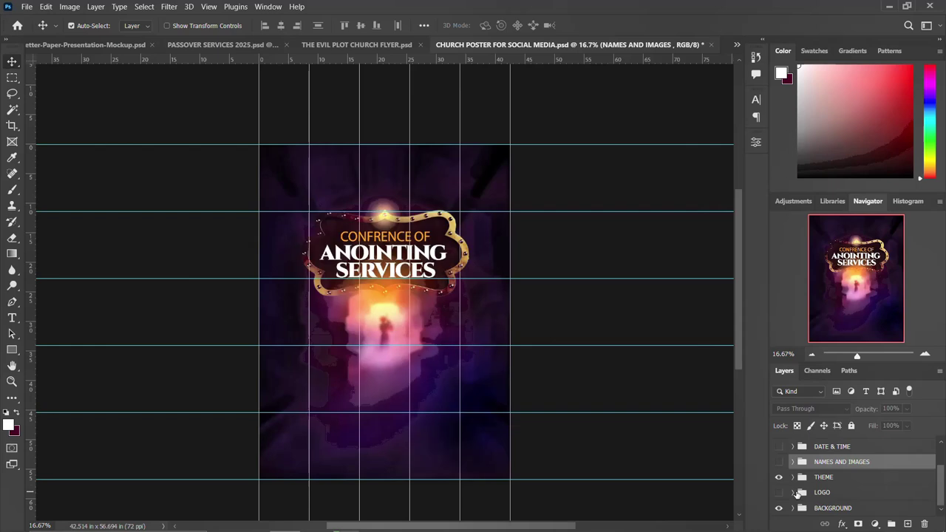
pyautogui.click(778, 492)
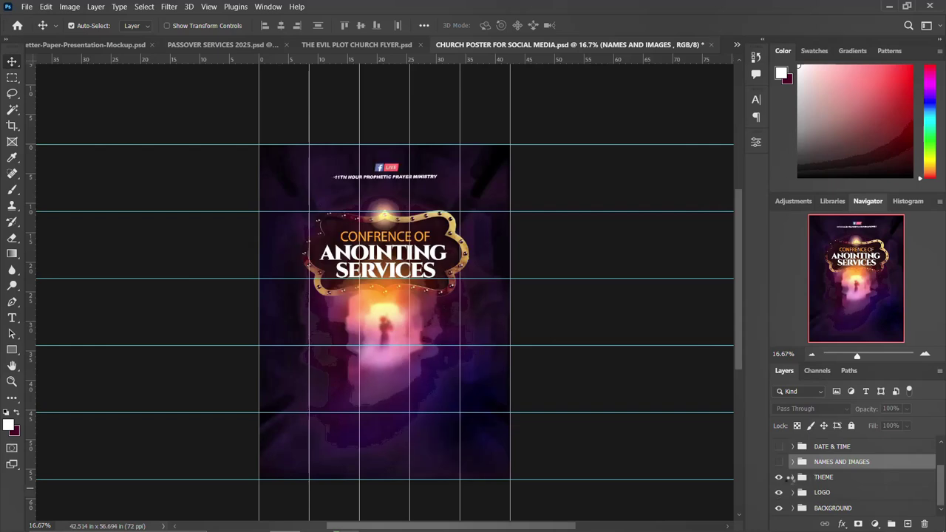
pyautogui.click(779, 462)
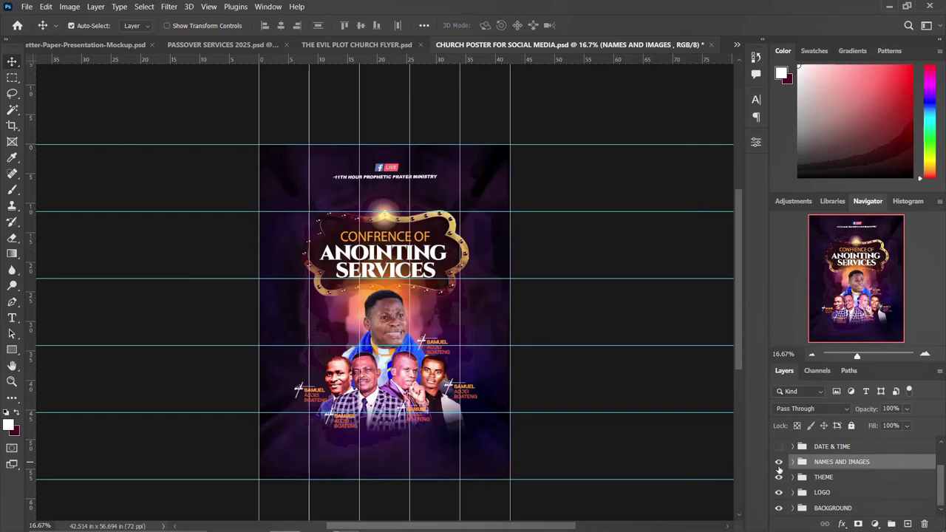
pyautogui.click(791, 462)
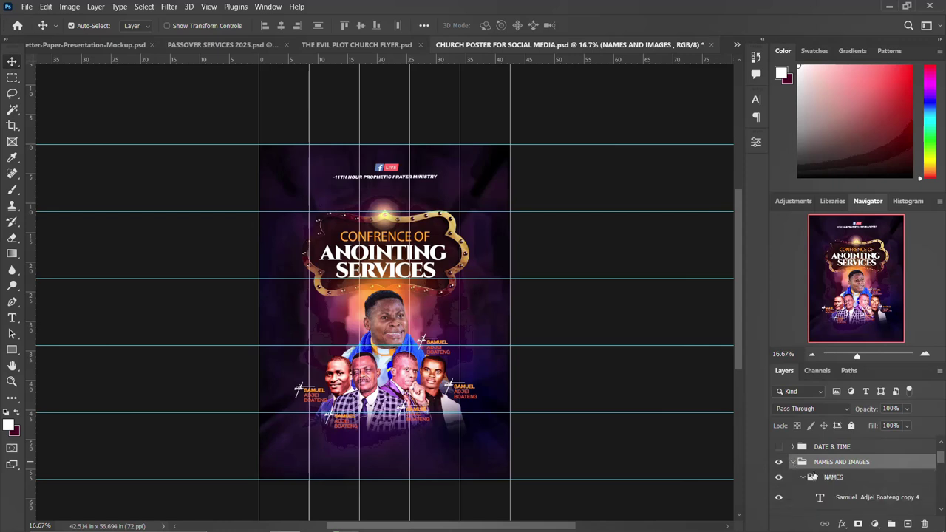
pyautogui.scroll(-1, 811, 476)
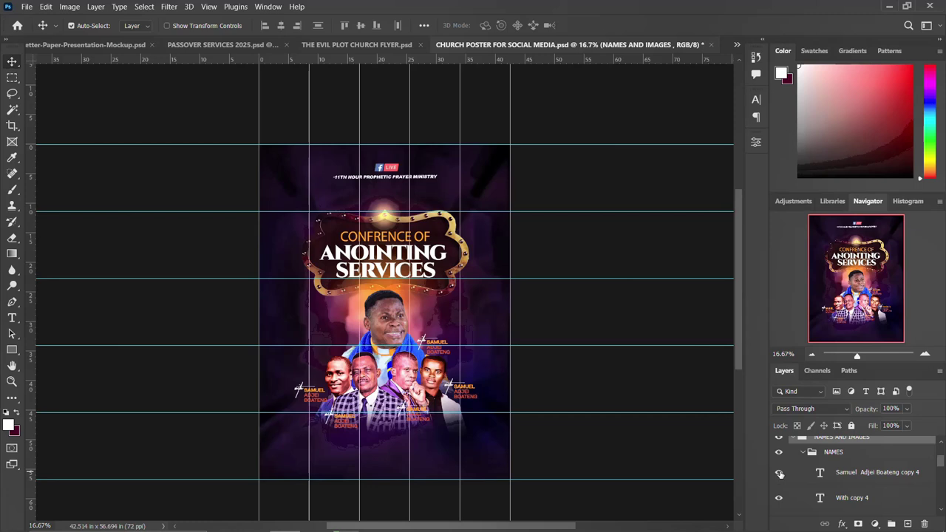
# - Toggle the pastors' name captions and people photos off and on to compare
pyautogui.click(780, 473)
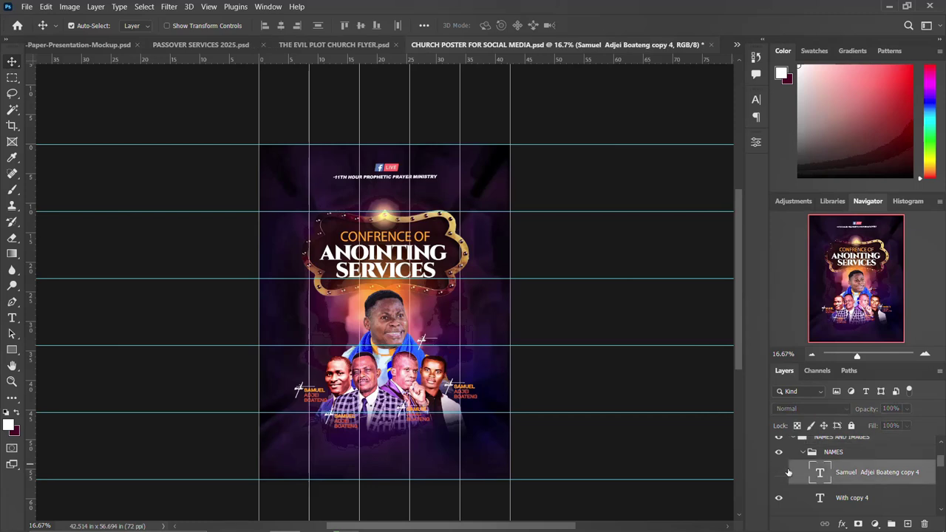
pyautogui.click(779, 473)
pyautogui.click(802, 454)
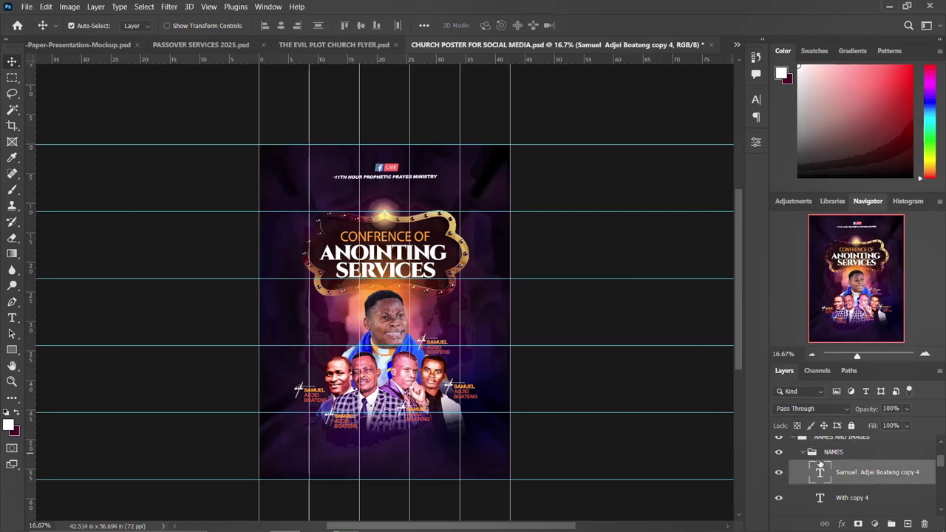
pyautogui.click(803, 452)
pyautogui.click(778, 452)
pyautogui.click(778, 452)
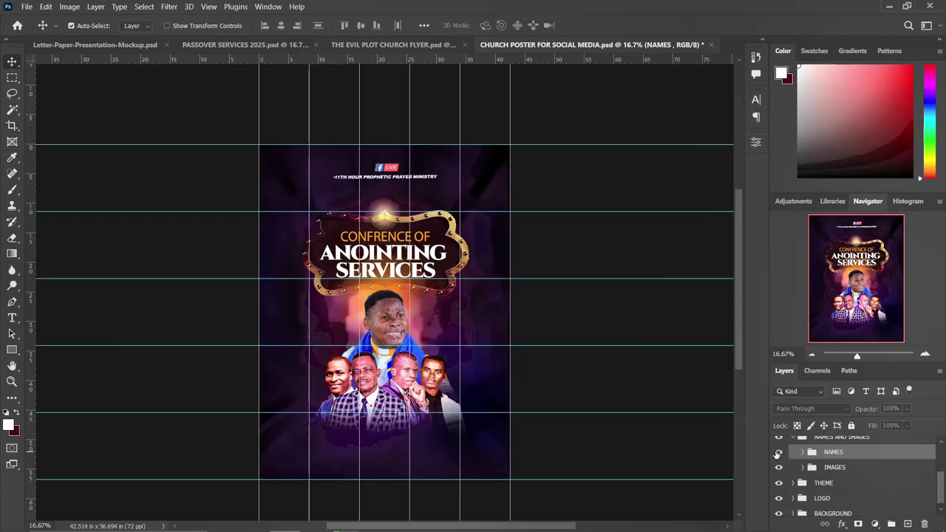
pyautogui.click(778, 452)
pyautogui.click(778, 452)
pyautogui.click(779, 469)
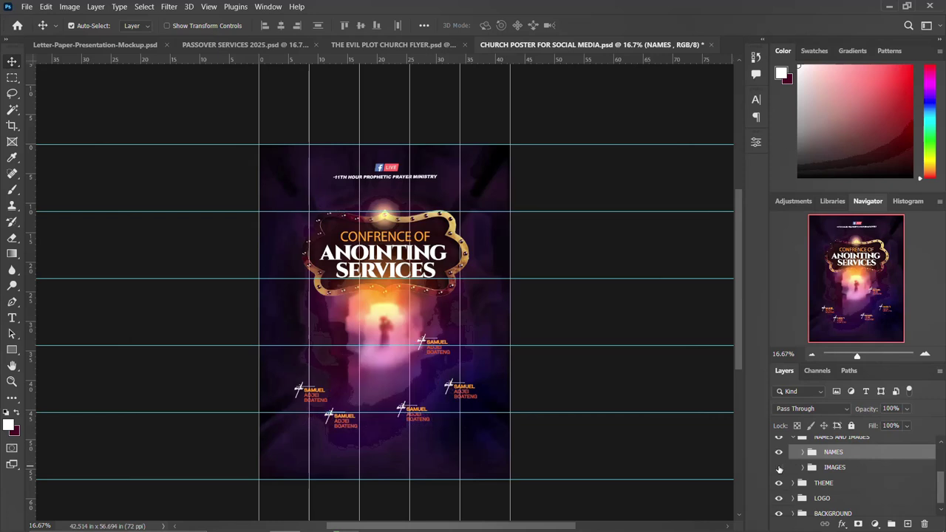
pyautogui.click(778, 468)
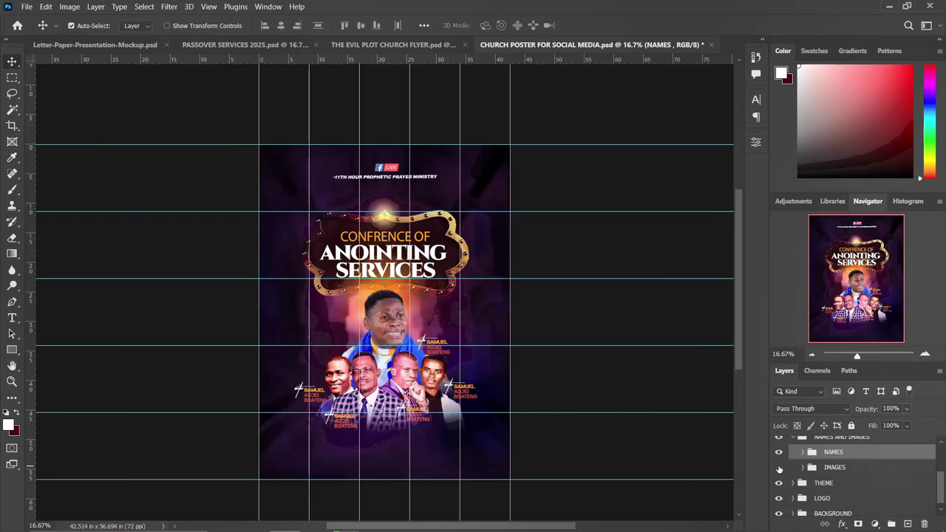
pyautogui.click(779, 469)
pyautogui.click(779, 469)
pyautogui.scroll(2, 810, 455)
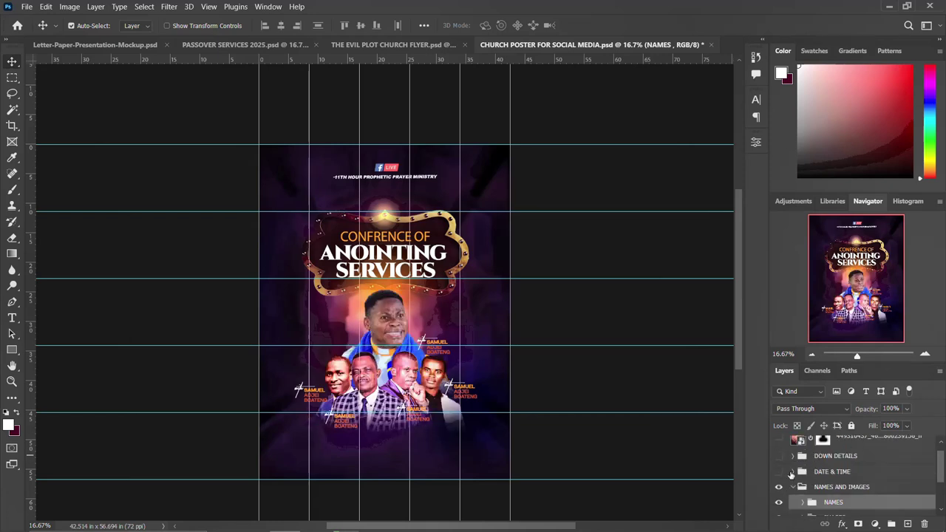
# - Turn on the DATE & TIME group, toggling the date text and 6 PM badge to compare
pyautogui.click(793, 486)
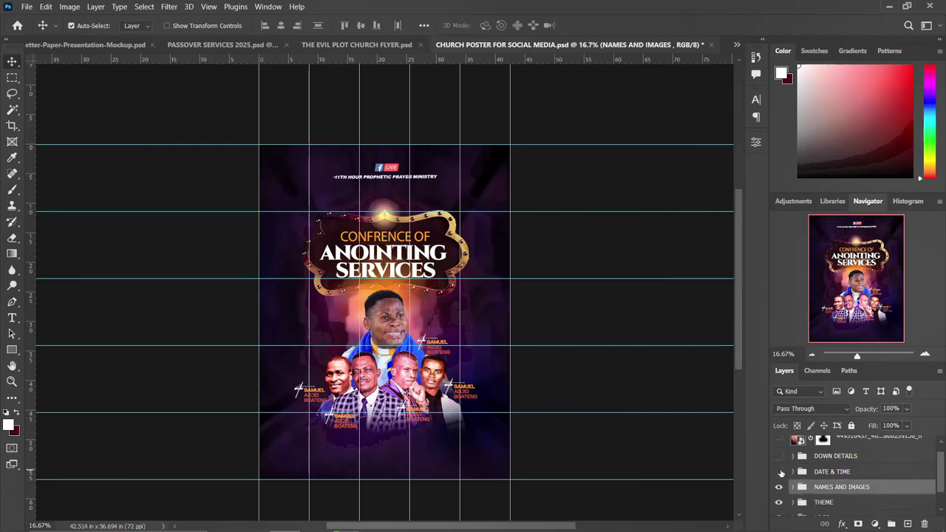
pyautogui.click(779, 471)
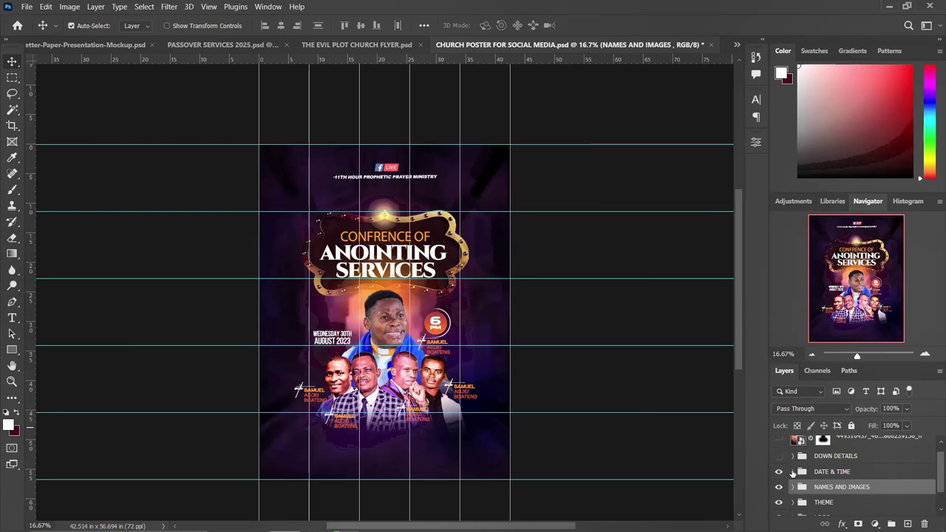
pyautogui.click(794, 472)
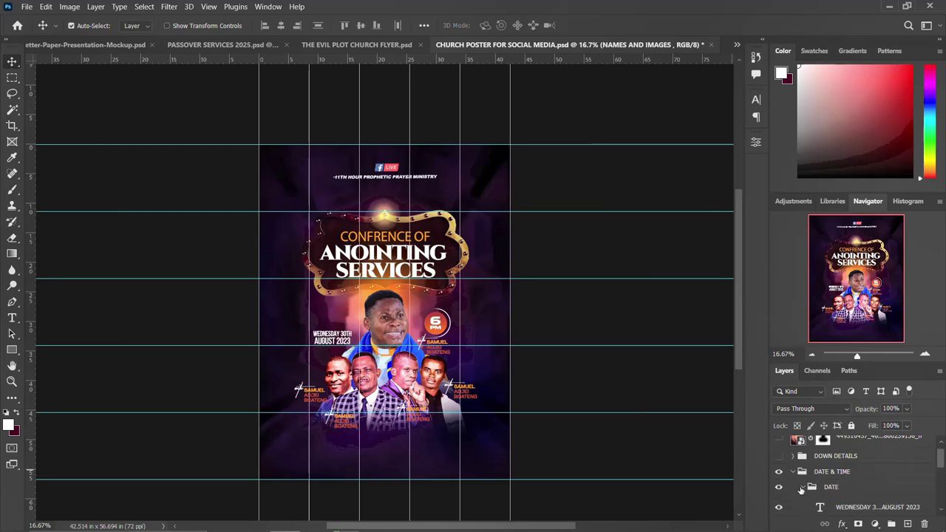
pyautogui.click(802, 487)
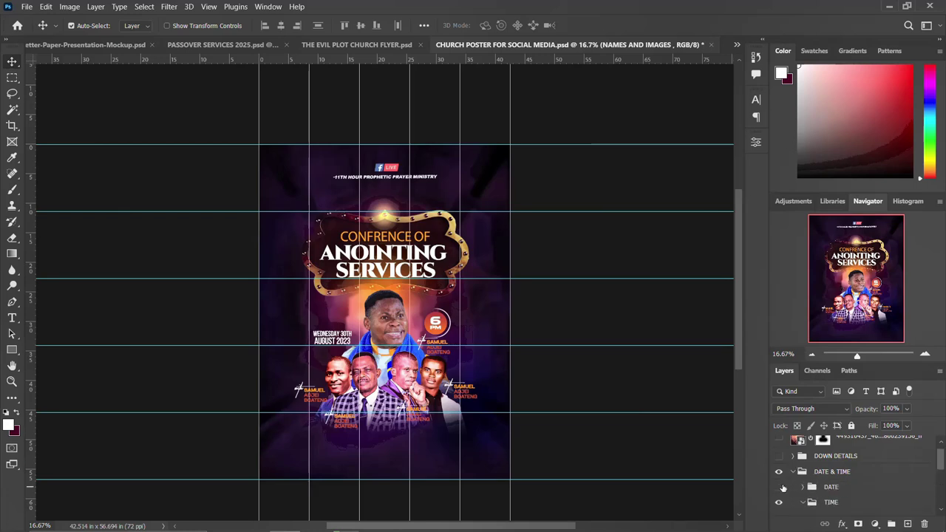
pyautogui.click(779, 487)
pyautogui.click(780, 487)
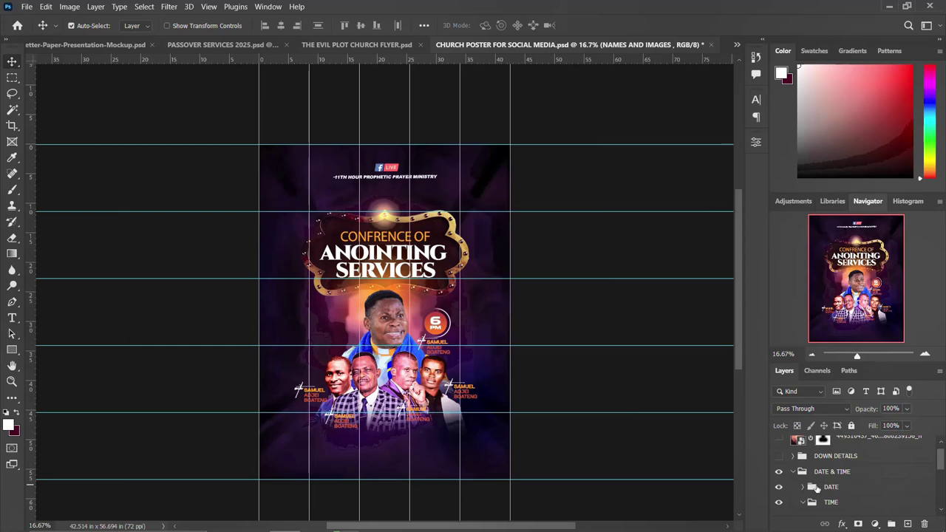
pyautogui.scroll(-2, 805, 488)
pyautogui.click(783, 452)
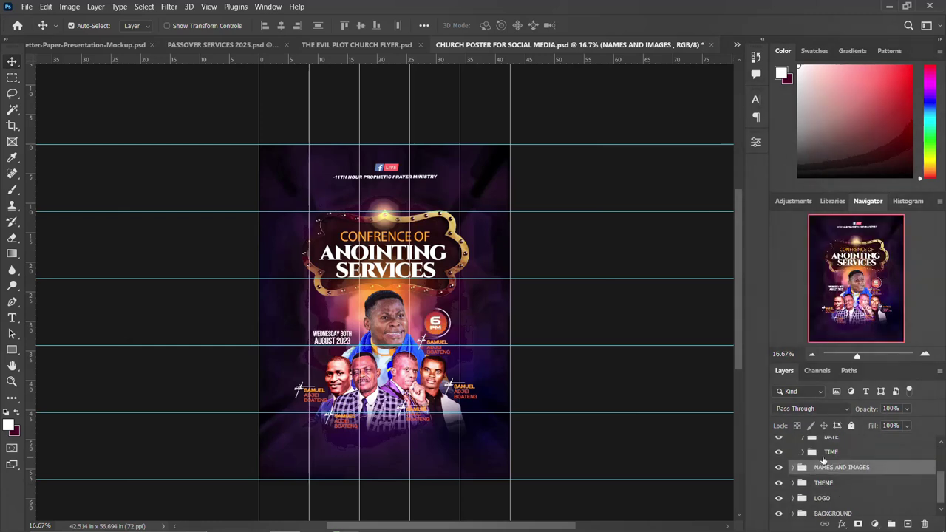
pyautogui.scroll(2, 822, 459)
pyautogui.click(793, 484)
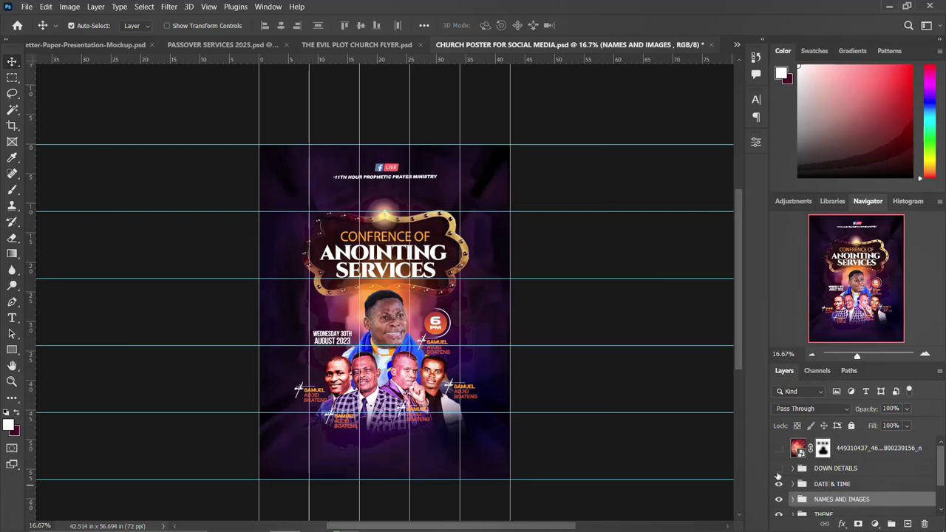
# - Show the DOWN DETAILS venue banner and turn on the warm colour-grading layer
pyautogui.click(778, 468)
pyautogui.click(825, 473)
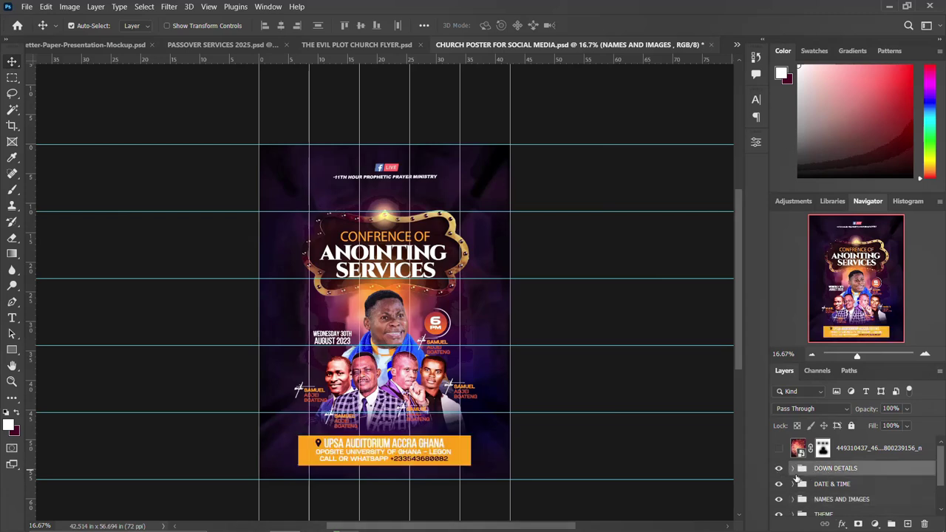
pyautogui.click(776, 469)
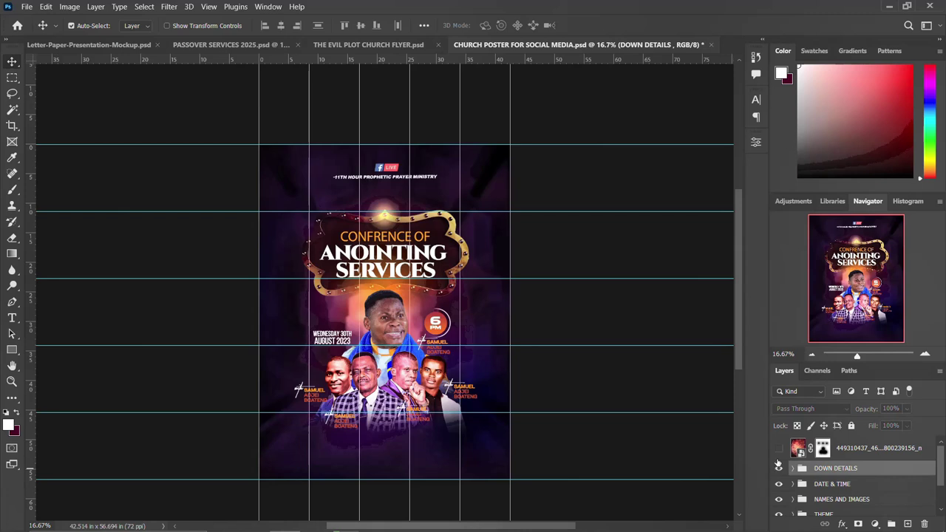
pyautogui.click(778, 467)
pyautogui.click(778, 448)
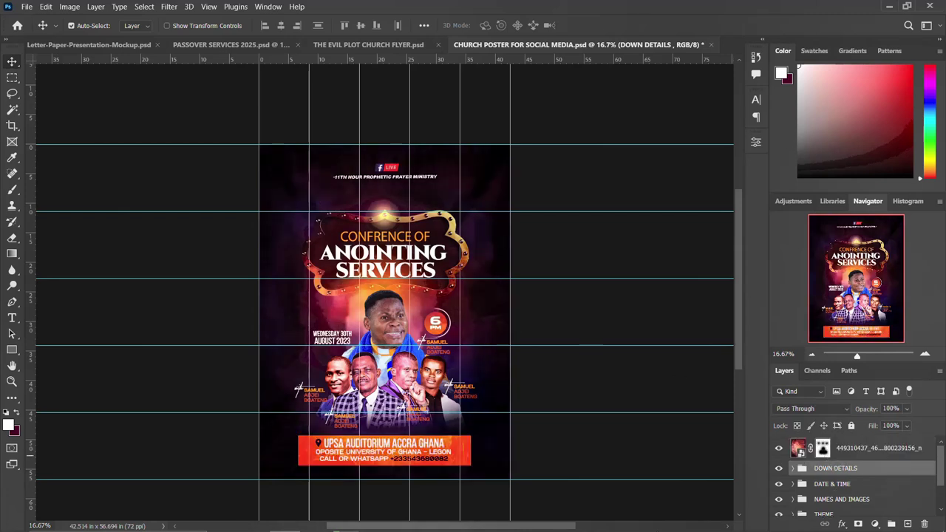
# - Zoom in and pan around the finished church poster
pyautogui.scroll(1, 340, 315)
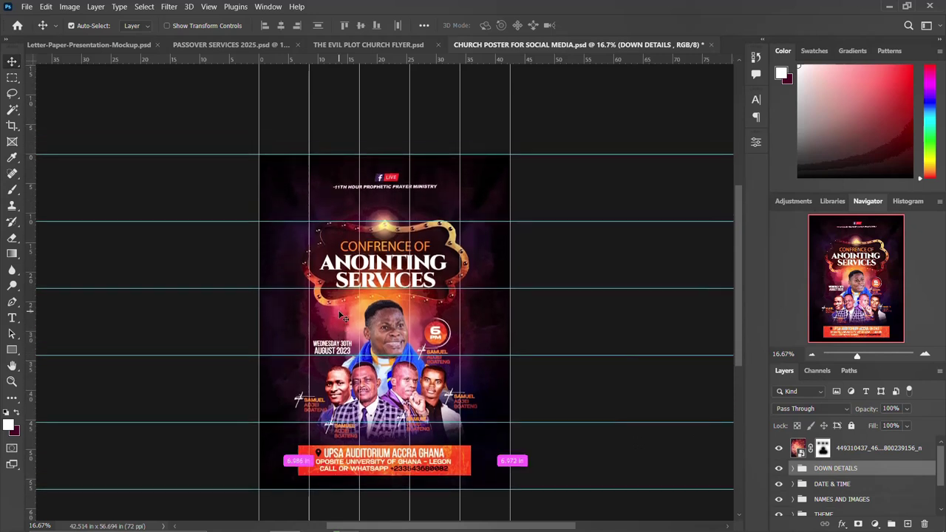
pyautogui.hotkey('ctrl', '+')
pyautogui.scroll(-2, 342, 316)
pyautogui.scroll(-2, 342, 315)
pyautogui.scroll(-2, 343, 316)
pyautogui.scroll(-2, 342, 316)
pyautogui.scroll(4, 342, 316)
pyautogui.scroll(4, 342, 316)
pyautogui.scroll(1, 342, 316)
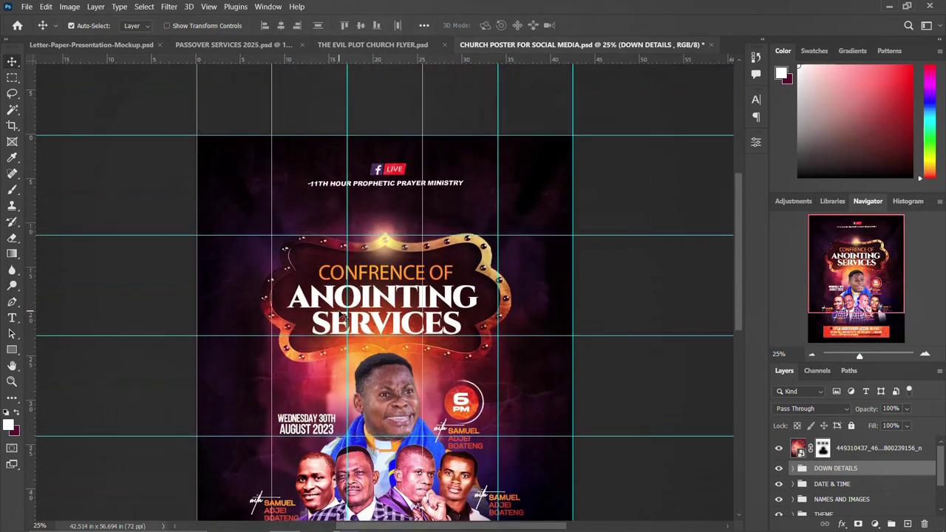
pyautogui.scroll(5, 342, 316)
pyautogui.scroll(1, 342, 316)
pyautogui.scroll(-2, 342, 316)
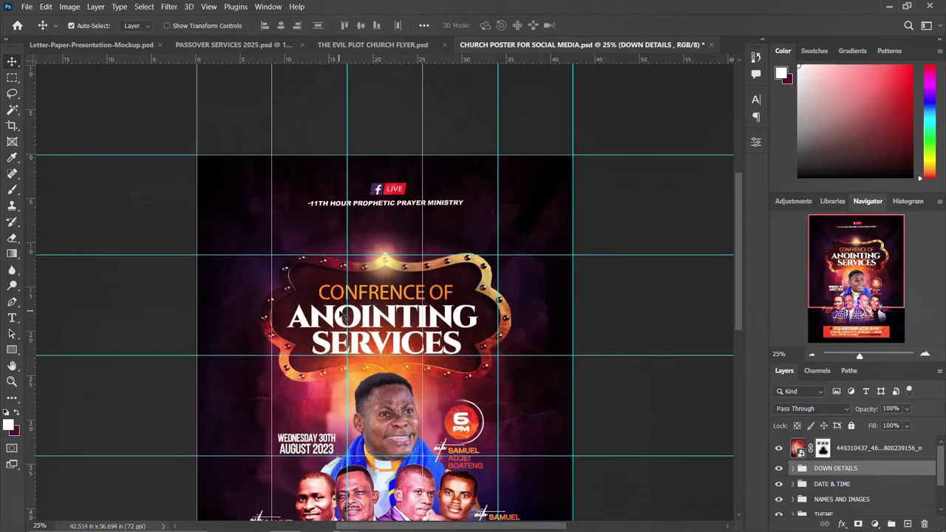
pyautogui.scroll(-2, 342, 315)
pyautogui.scroll(-1, 342, 316)
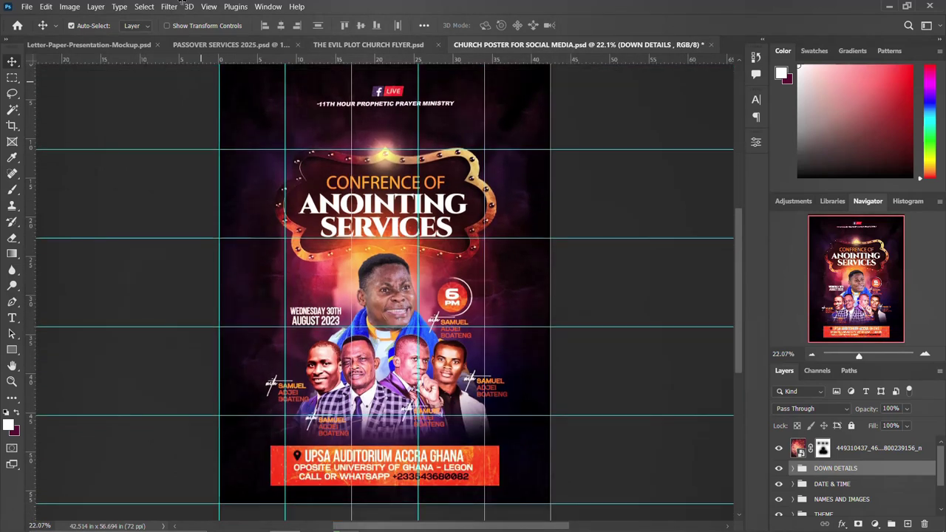
# - Switch to THE EVIL PLOT CHURCH FLYER document and look it over
pyautogui.click(402, 45)
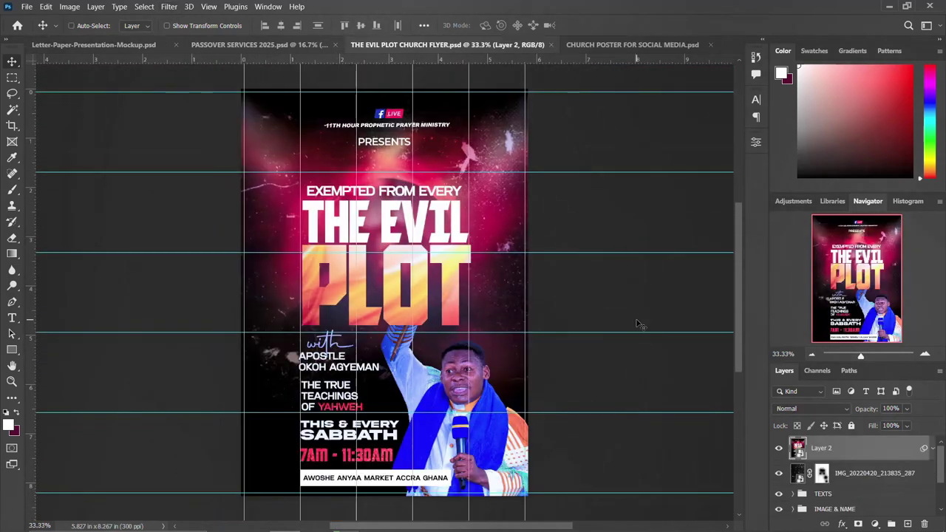
pyautogui.scroll(1, 636, 323)
pyautogui.scroll(-1, 367, 268)
pyautogui.scroll(-1, 368, 268)
pyautogui.scroll(1, 367, 269)
pyautogui.scroll(1, 367, 269)
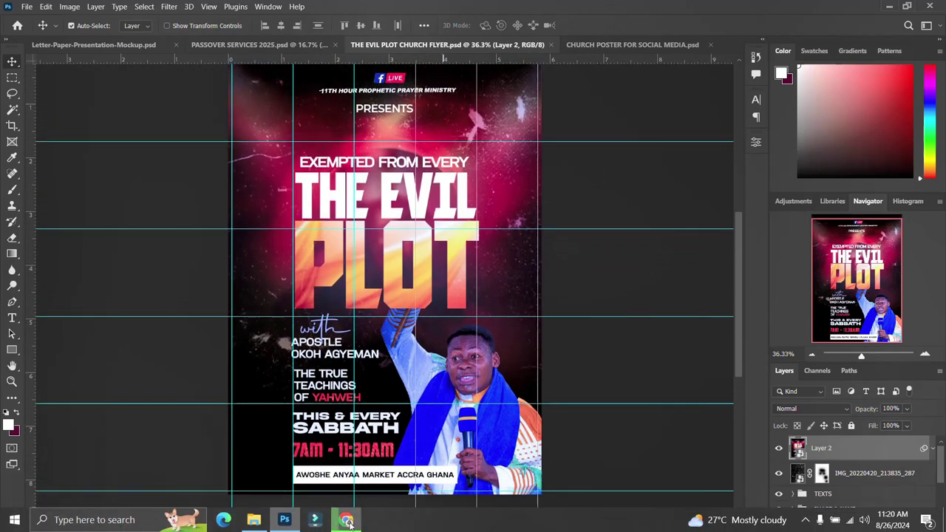
# - Switch to the browser and scroll to the top of the channel's Videos page
pyautogui.click(345, 523)
pyautogui.scroll(3, 373, 229)
pyautogui.scroll(3, 374, 229)
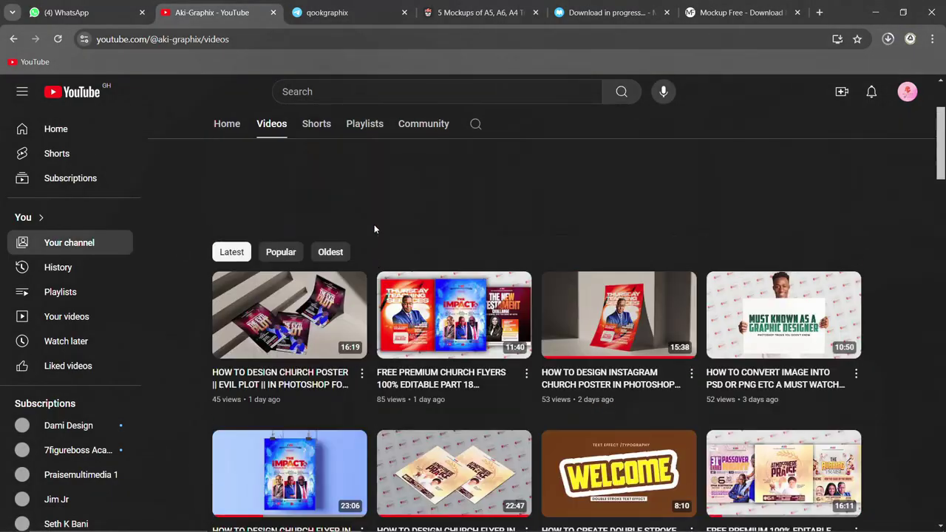
pyautogui.scroll(5, 374, 227)
pyautogui.scroll(-2, 289, 337)
pyautogui.scroll(1, 289, 336)
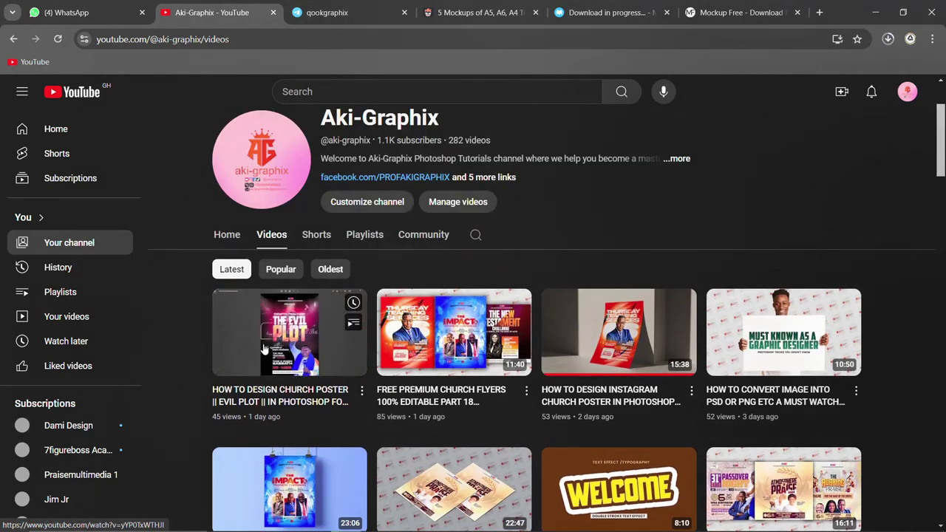
# - In the Evil Plot flyer, hide Layer 2, the IMG layer and the TEXTS, IMAGE & NAME, THEME and LOGO groups
pyautogui.moveTo(289, 529)
pyautogui.click(284, 520)
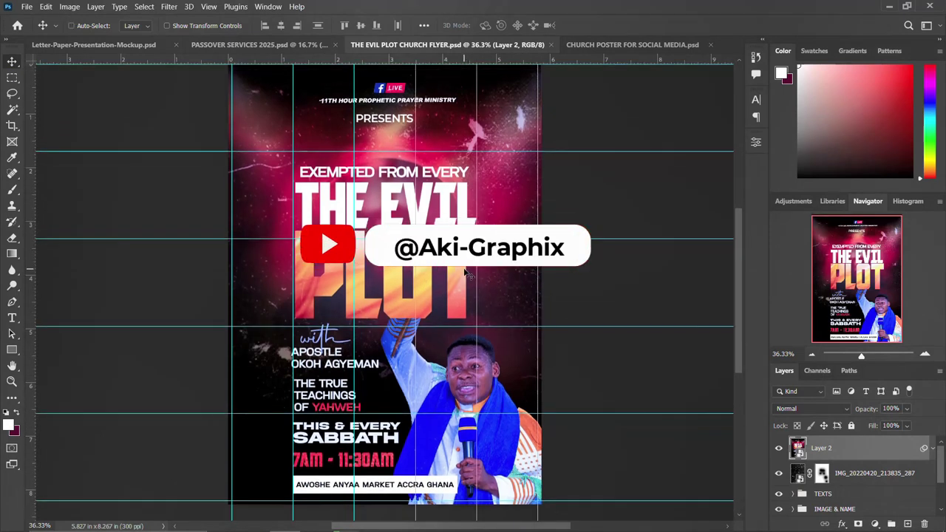
pyautogui.hotkey('ctrl', '-')
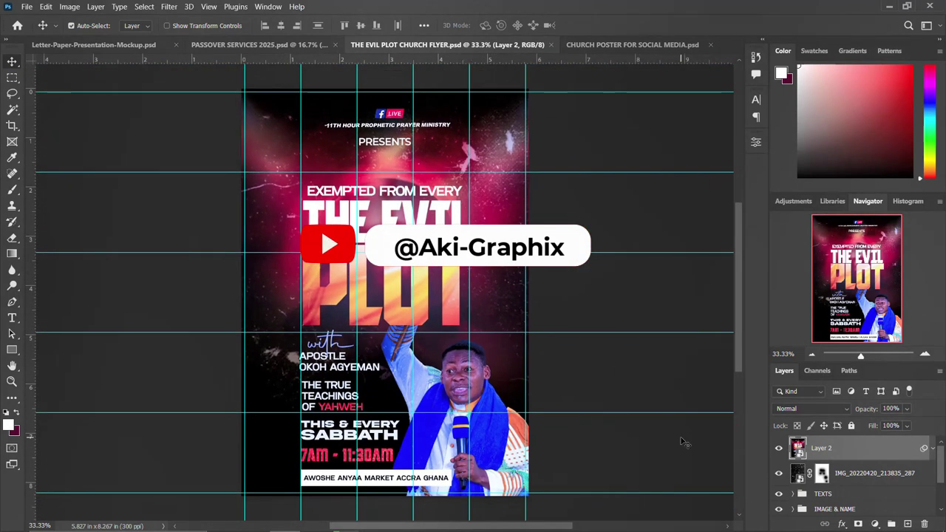
pyautogui.click(778, 448)
pyautogui.click(779, 473)
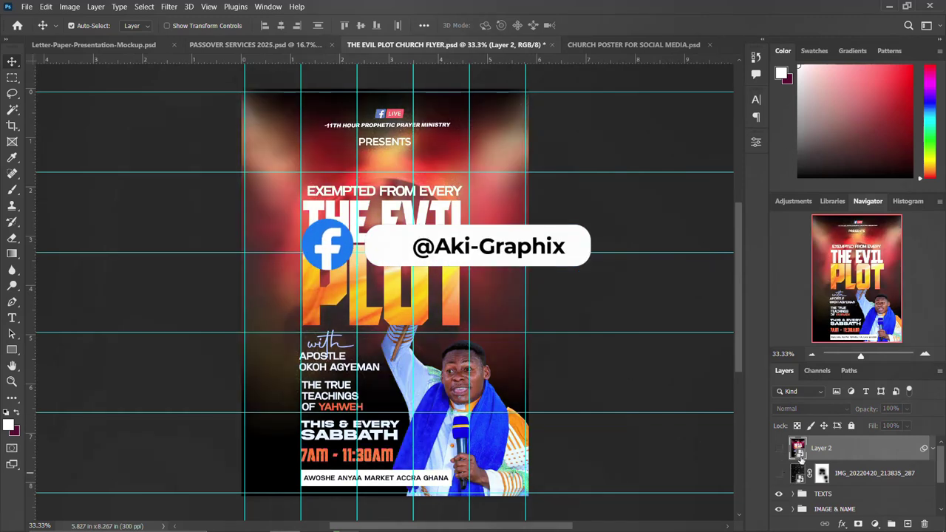
pyautogui.scroll(-1, 798, 464)
pyautogui.click(778, 468)
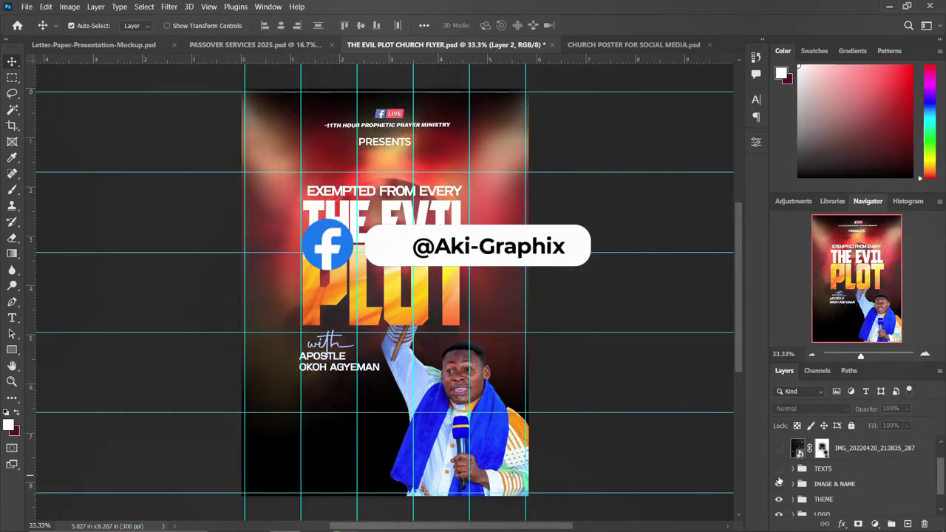
pyautogui.click(778, 484)
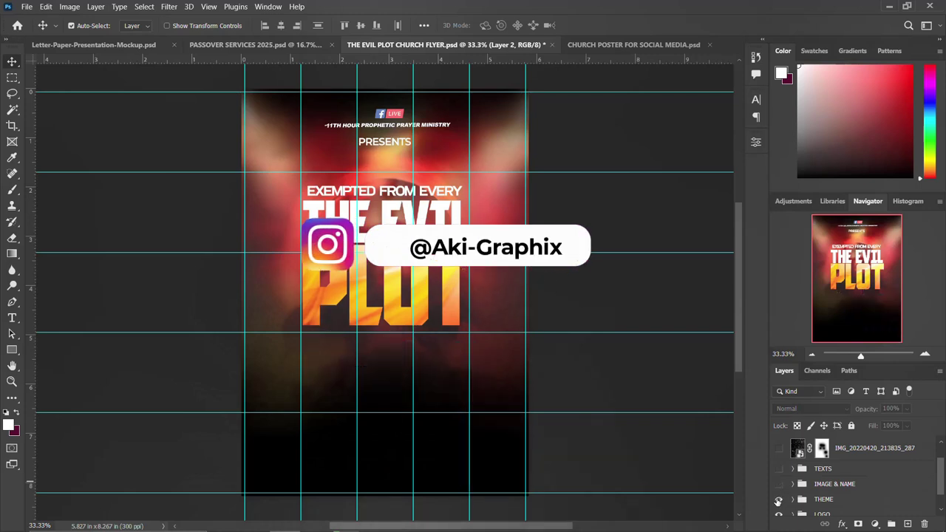
pyautogui.click(778, 500)
pyautogui.scroll(-1, 791, 479)
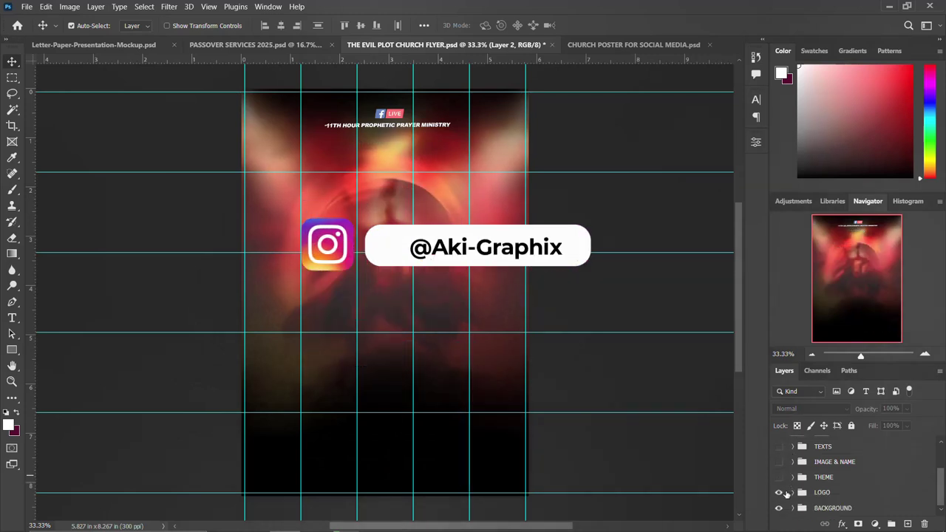
pyautogui.click(780, 492)
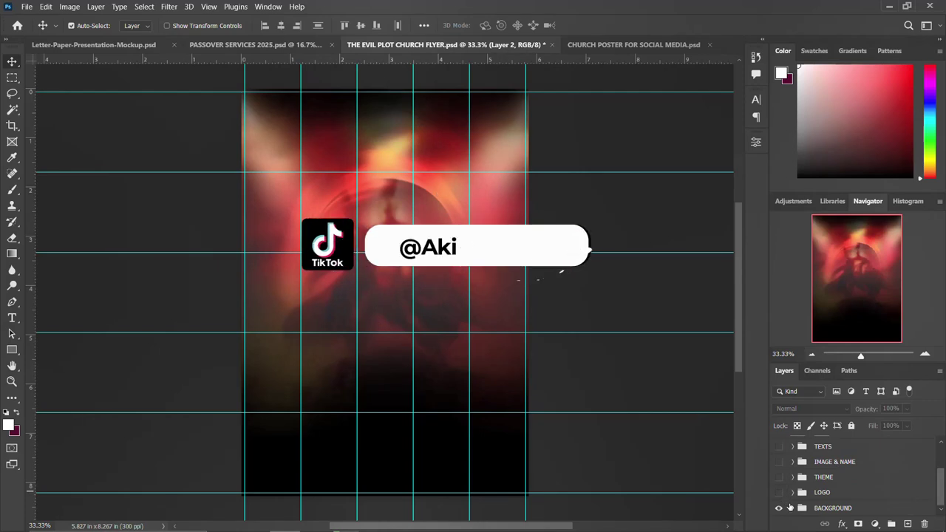
pyautogui.click(792, 508)
pyautogui.scroll(-2, 802, 487)
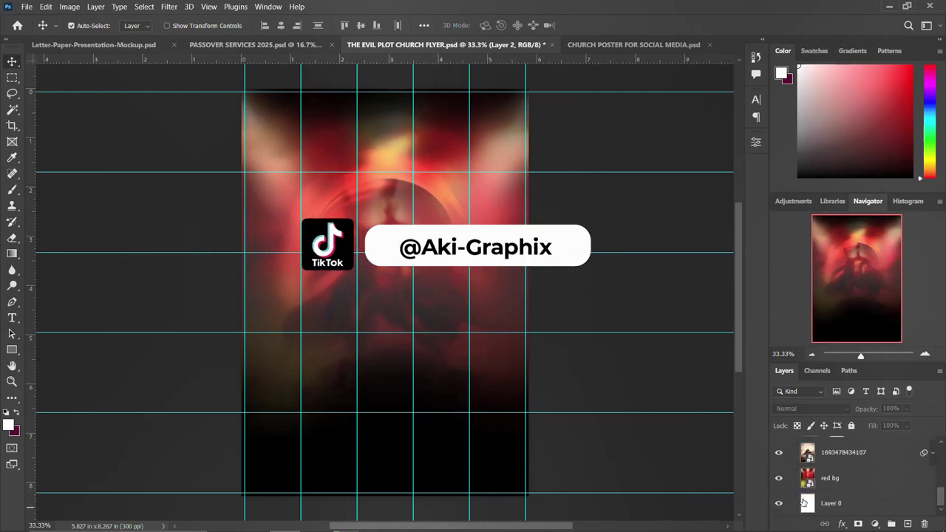
pyautogui.click(829, 502)
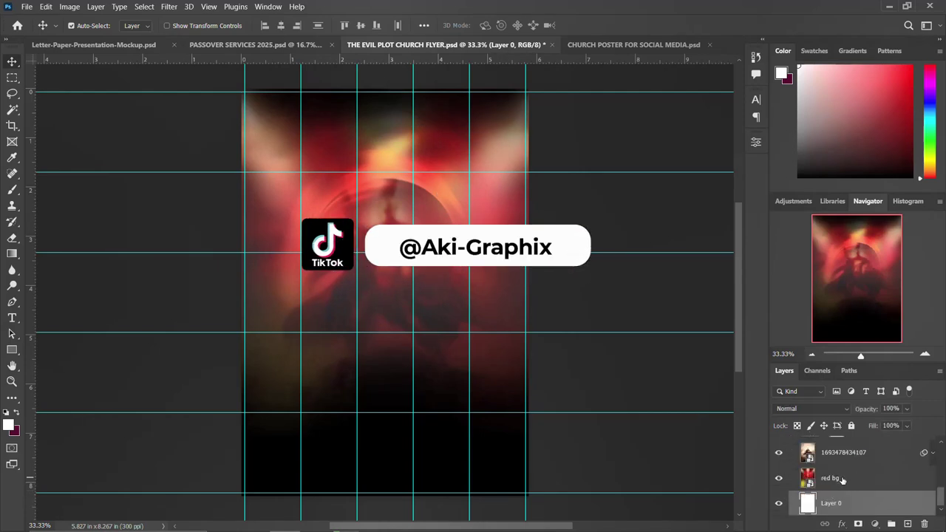
pyautogui.click(842, 452)
pyautogui.scroll(2, 848, 461)
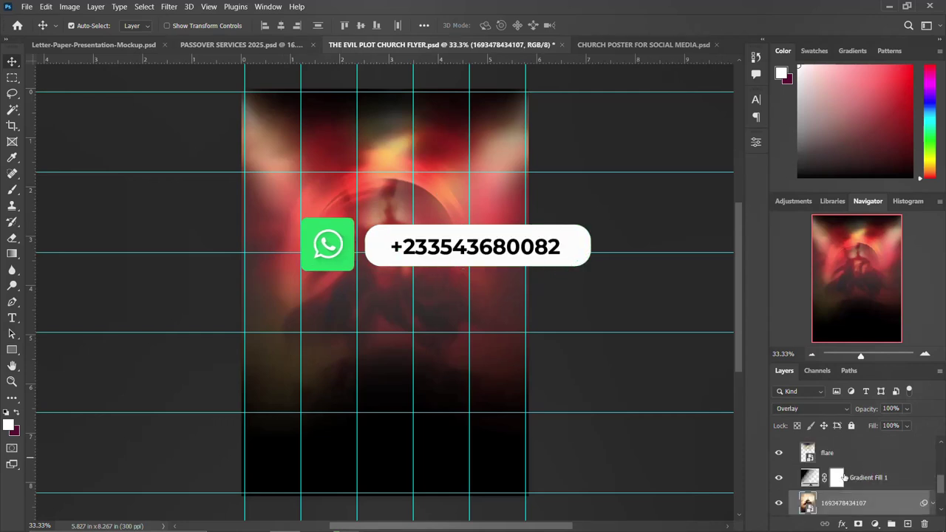
pyautogui.click(842, 477)
pyautogui.click(846, 460)
pyautogui.scroll(2, 848, 464)
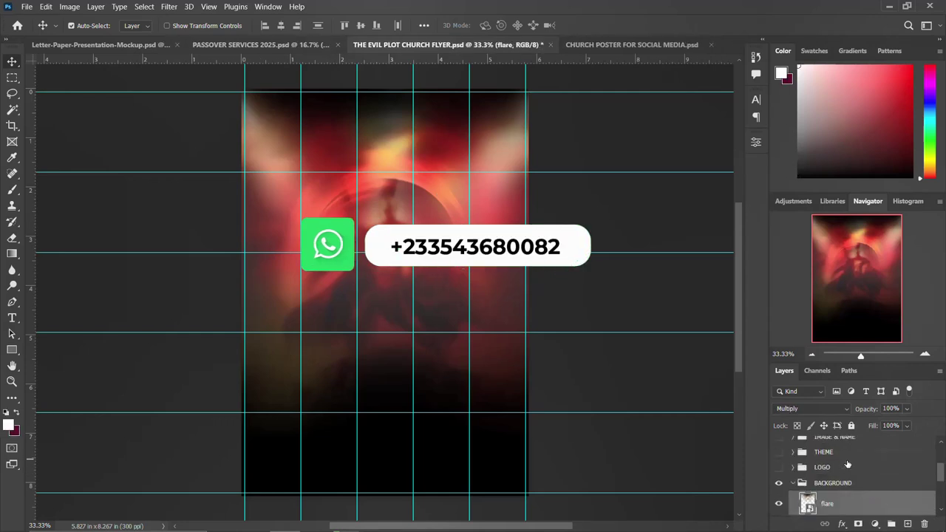
pyautogui.click(793, 484)
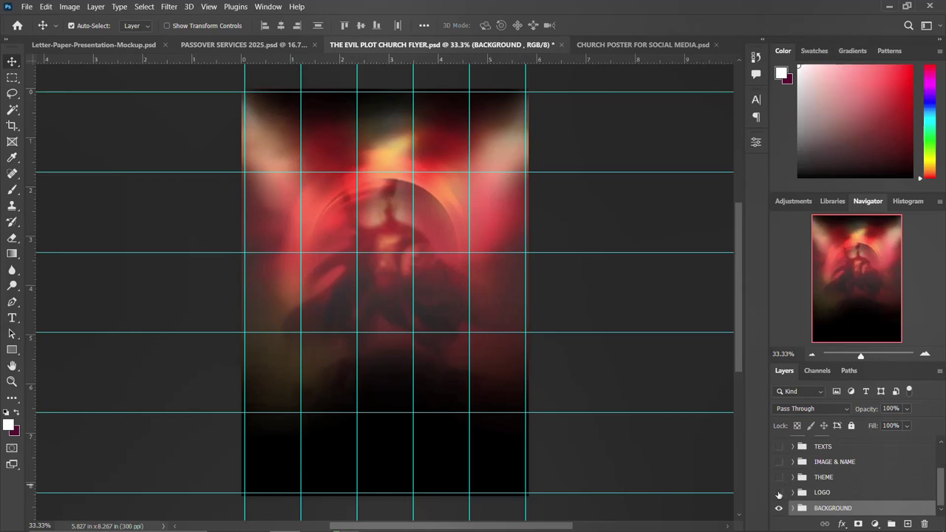
# - Turn the LOGO group and the THEME title group back on
pyautogui.click(778, 492)
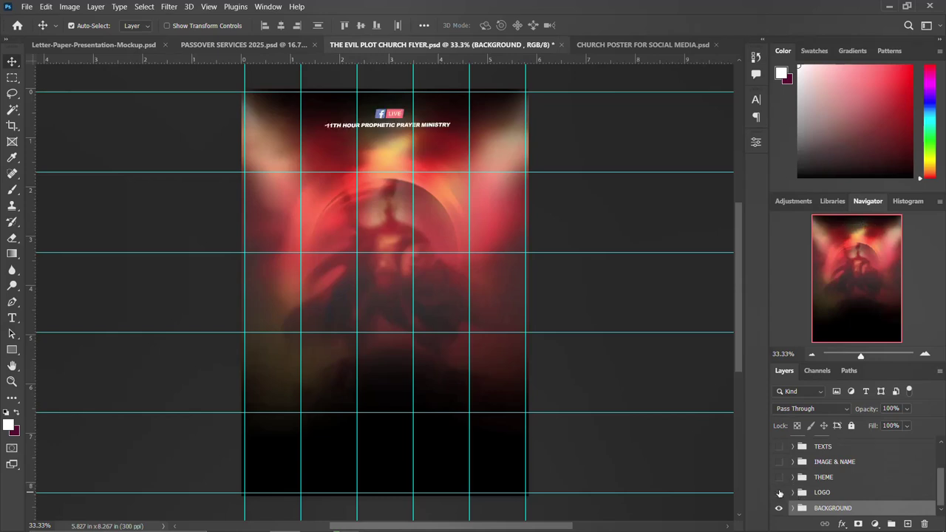
pyautogui.click(778, 492)
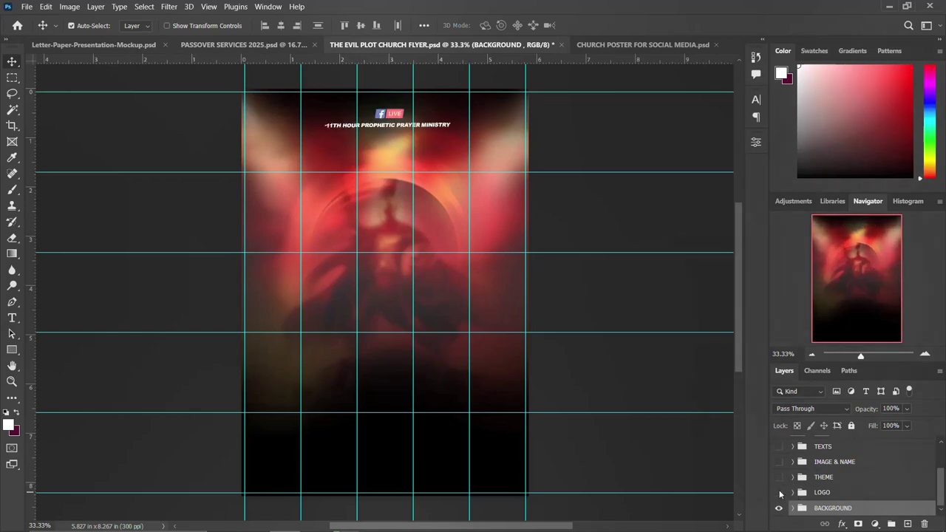
pyautogui.click(778, 492)
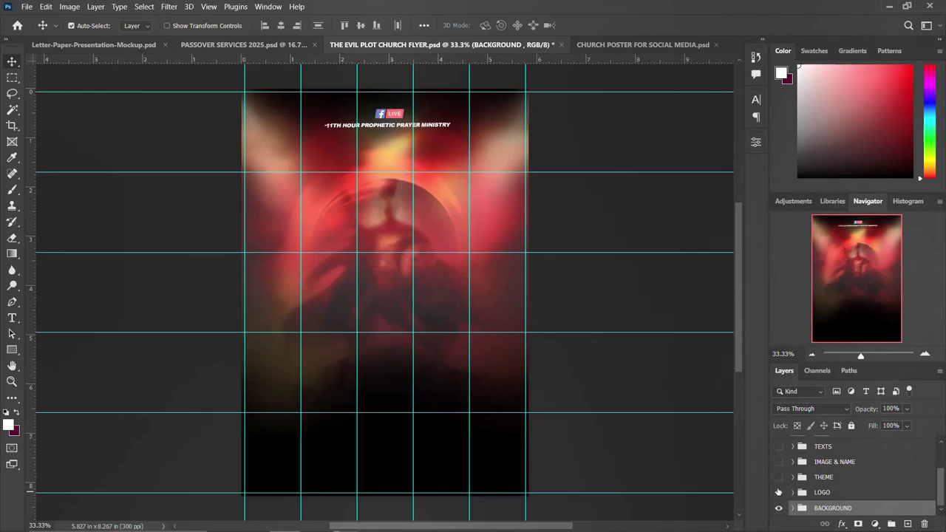
pyautogui.click(778, 477)
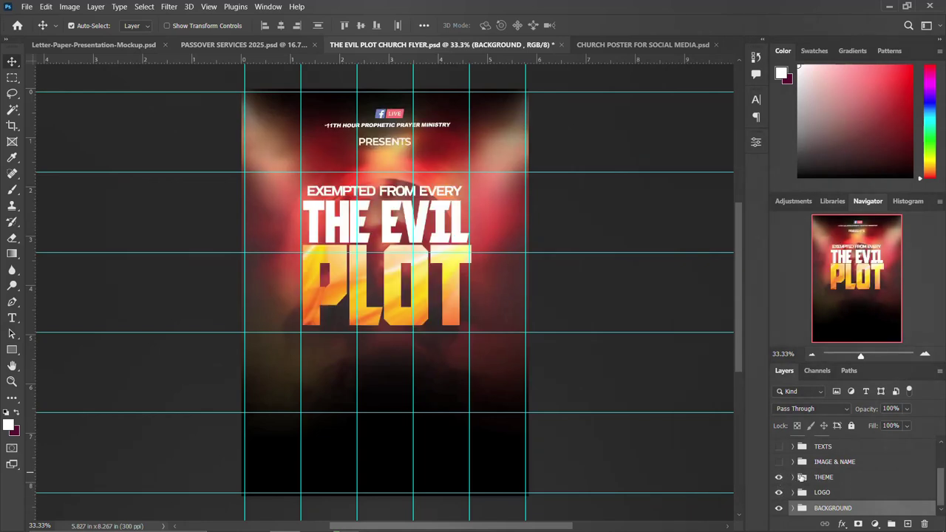
# - Expand the THEME group and select the 'the evil' title text layer
pyautogui.click(793, 477)
pyautogui.click(839, 472)
pyautogui.scroll(1, 839, 475)
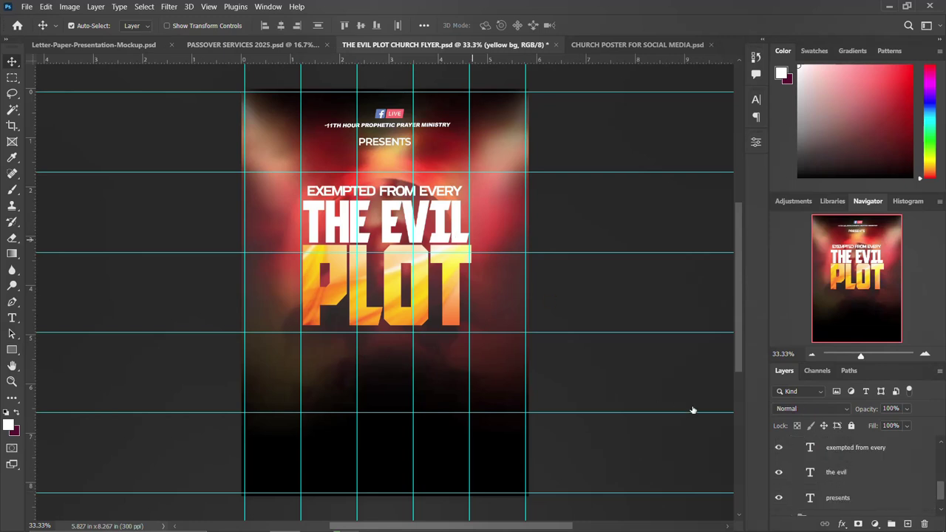
pyautogui.click(824, 454)
pyautogui.click(817, 474)
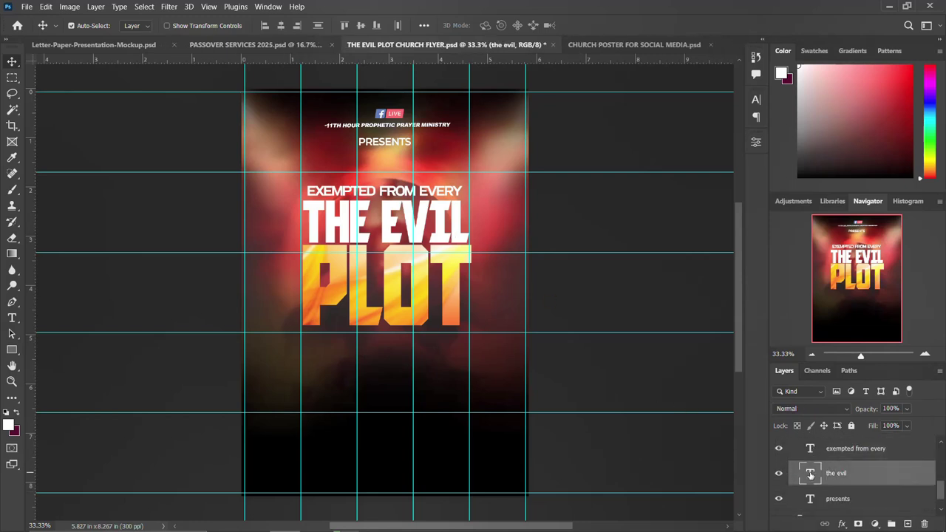
# - Change the word EVIL in the title to DEMONIC and commit the text
pyautogui.doubleClick(810, 474)
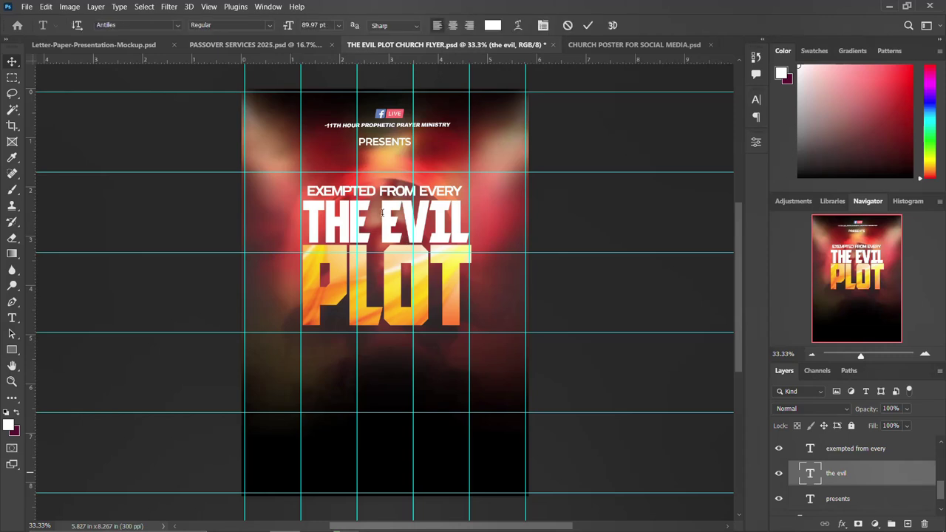
pyautogui.moveTo(382, 212); pyautogui.dragTo(479, 212)
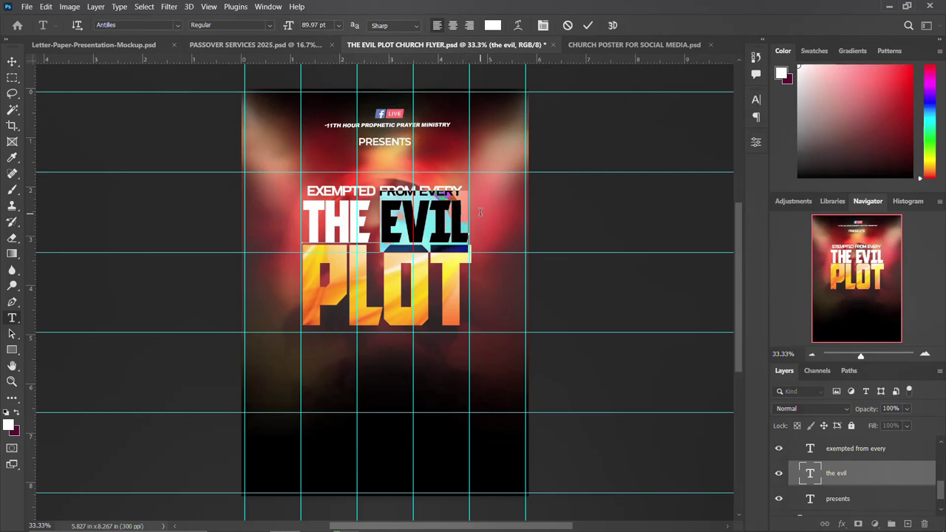
pyautogui.write('de')
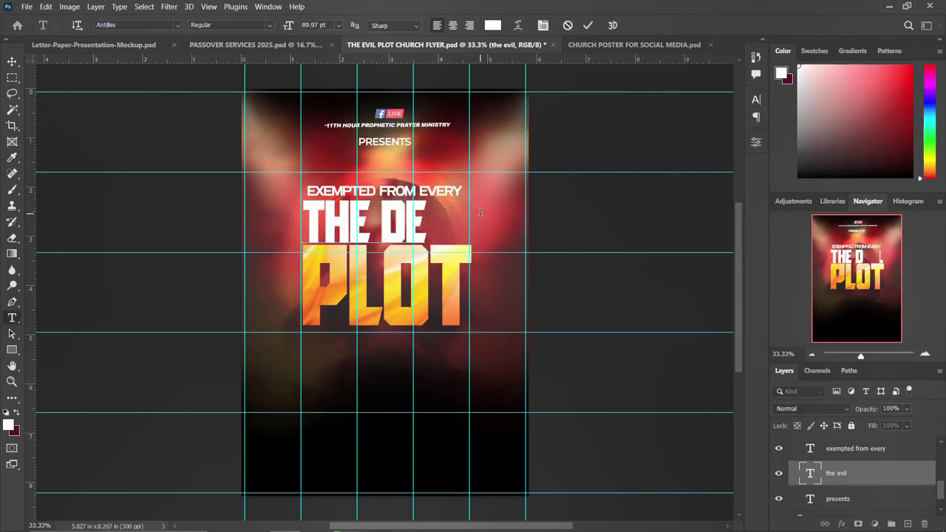
pyautogui.write('moni')
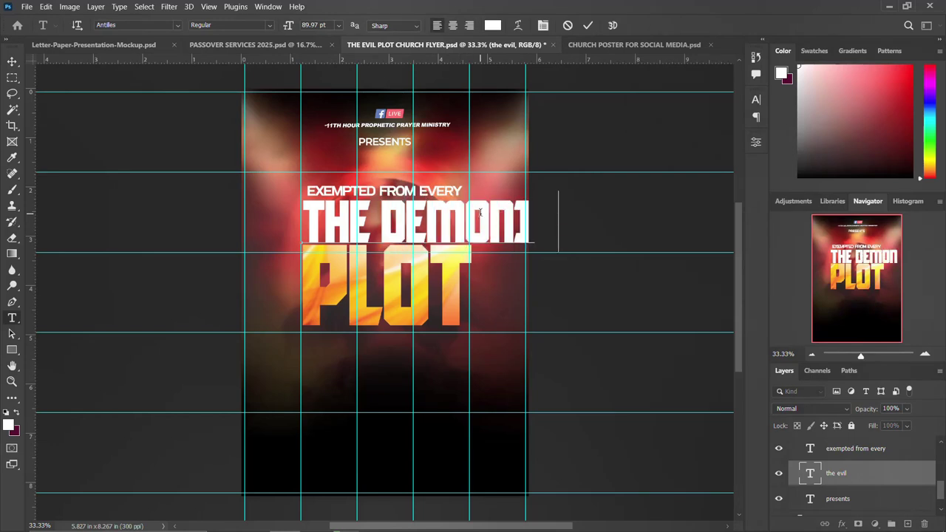
pyautogui.hotkey('ctrl', 'Return')
pyautogui.press('v')
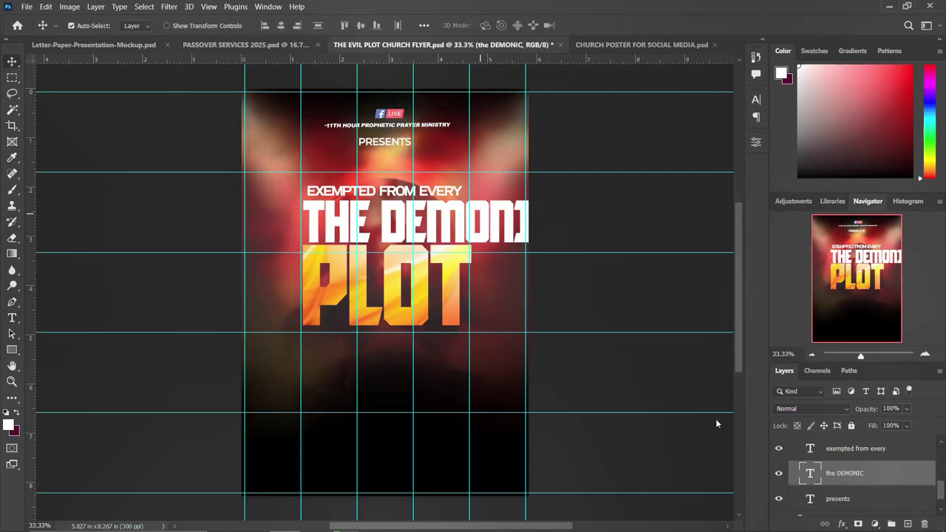
# - Scale THE DEMONIC down and shift it left to sit above PLOT
pyautogui.hotkey('ctrl', 't')
pyautogui.moveTo(559, 190); pyautogui.dragTo(526, 198)
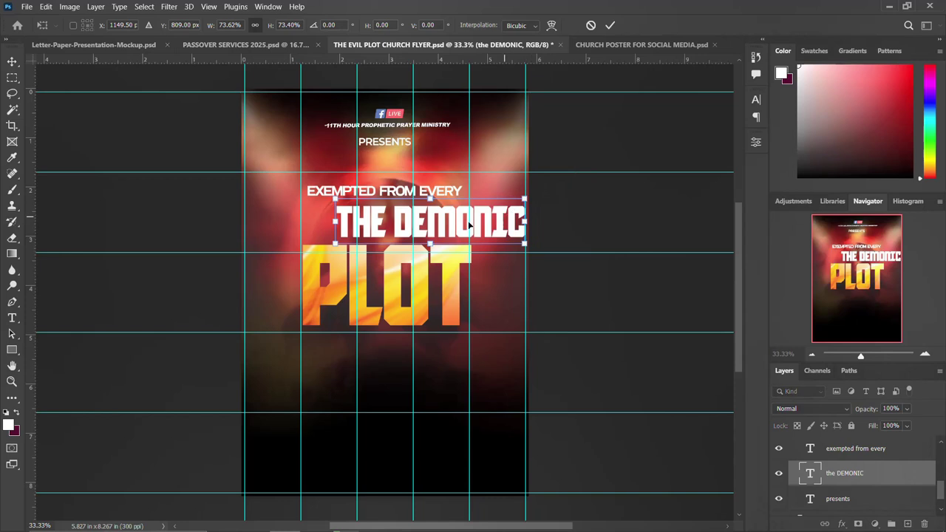
pyautogui.moveTo(469, 226); pyautogui.dragTo(463, 229)
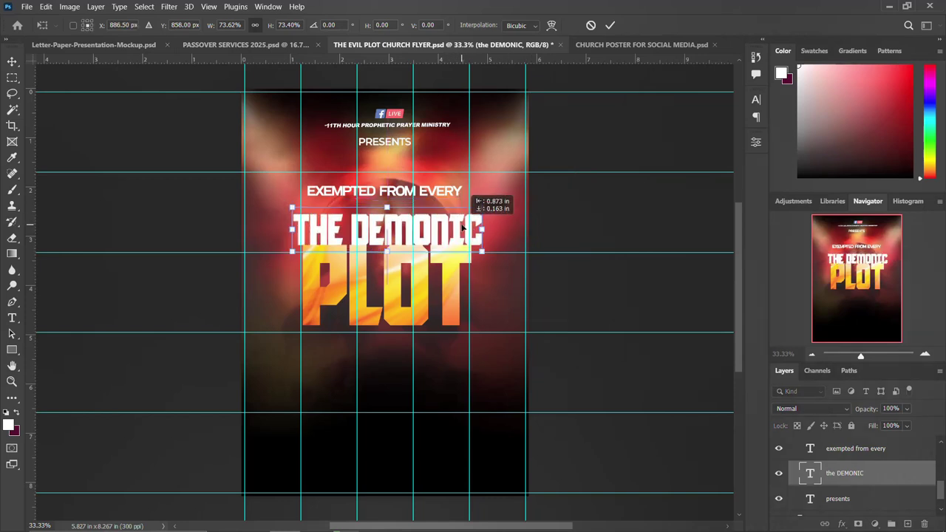
pyautogui.moveTo(481, 208); pyautogui.dragTo(471, 206)
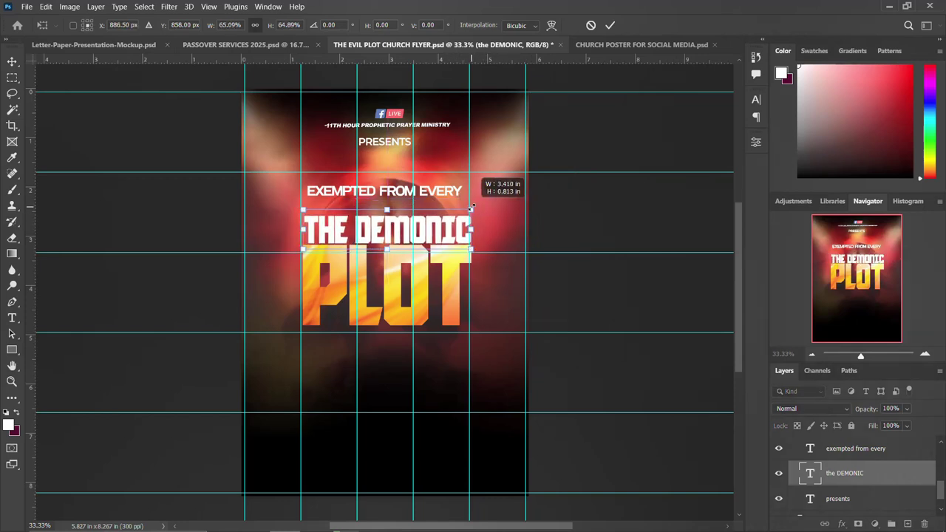
pyautogui.press('Return')
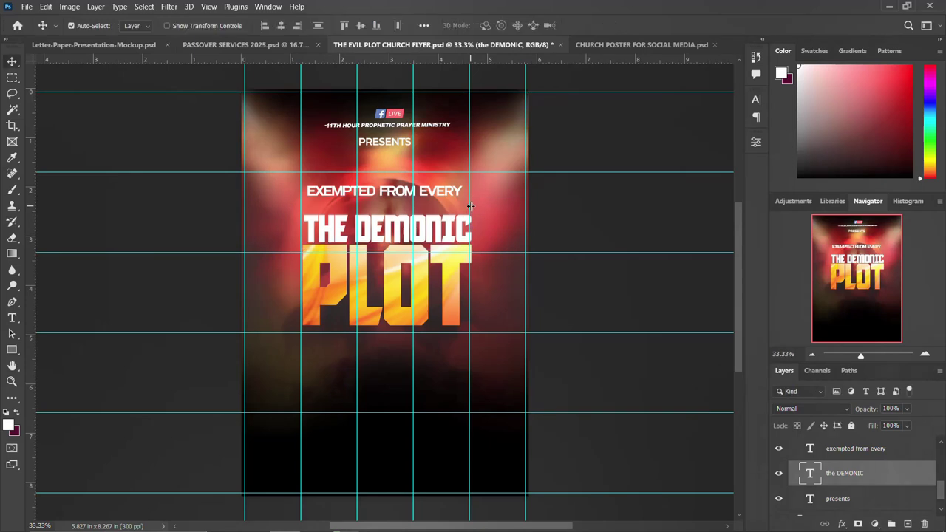
pyautogui.press('Left')
pyautogui.press('Left')
pyautogui.press('Left')
pyautogui.press('Left')
pyautogui.press('Left')
pyautogui.press('Left')
pyautogui.press('Left')
pyautogui.press('Left')
pyautogui.press('Left')
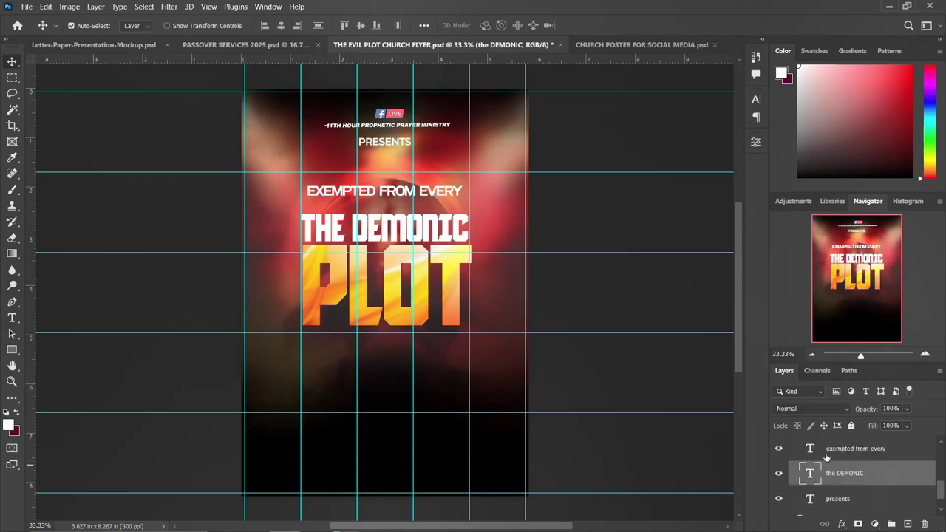
# - Retype the title word PLOT as AGENDA and commit the edit
pyautogui.scroll(1, 826, 458)
pyautogui.scroll(-1, 840, 475)
pyautogui.scroll(1, 826, 481)
pyautogui.scroll(1, 826, 476)
pyautogui.click(843, 448)
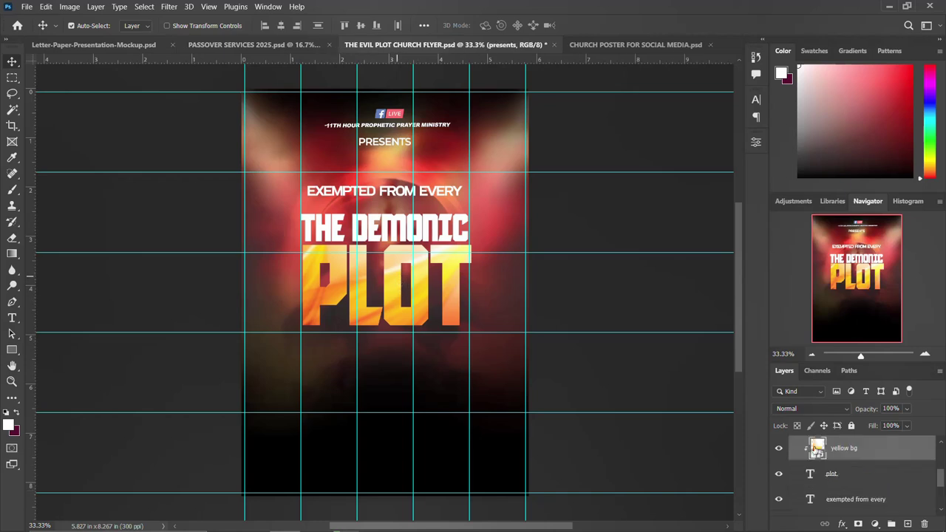
pyautogui.doubleClick(808, 475)
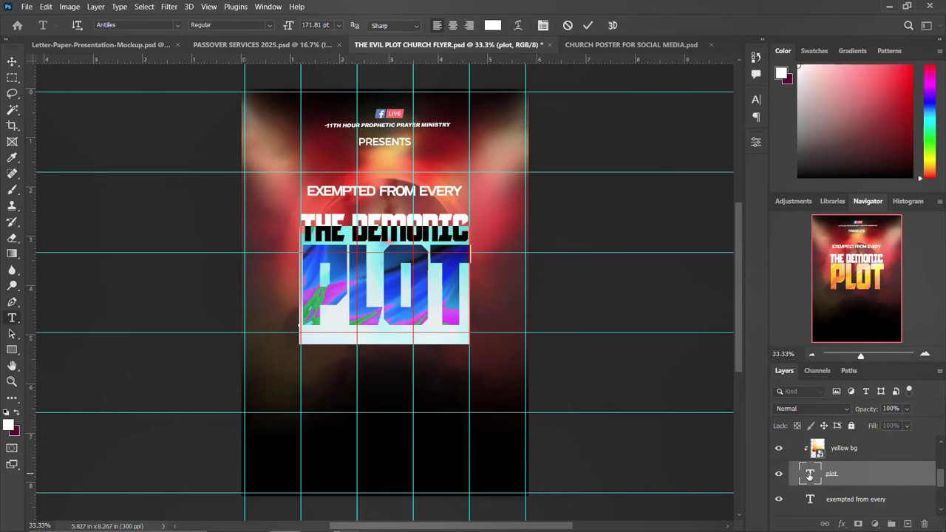
pyautogui.write('AGENDA')
pyautogui.hotkey('ctrl', 'Return')
# - Scale AGENDA to about 60% and centre it beneath THE DEMONIC
pyautogui.hotkey('ctrl', 't')
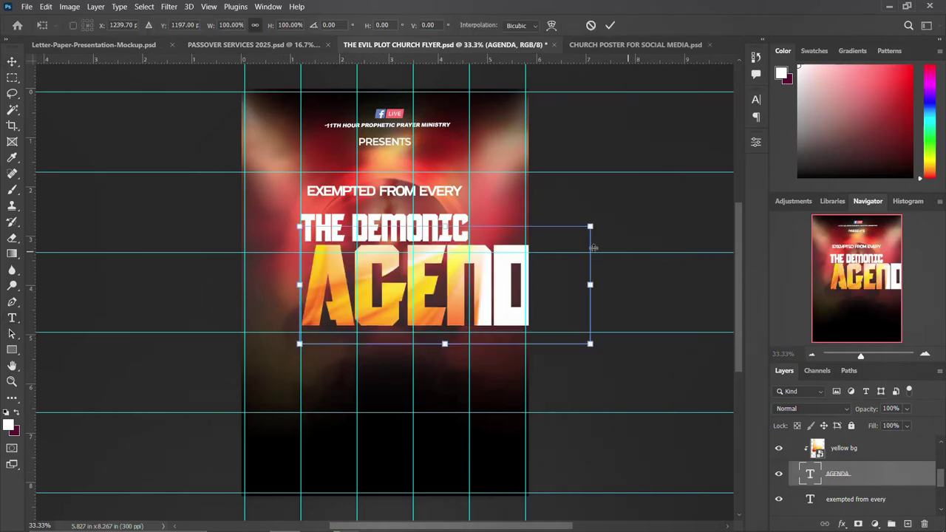
pyautogui.moveTo(590, 226); pyautogui.dragTo(547, 243)
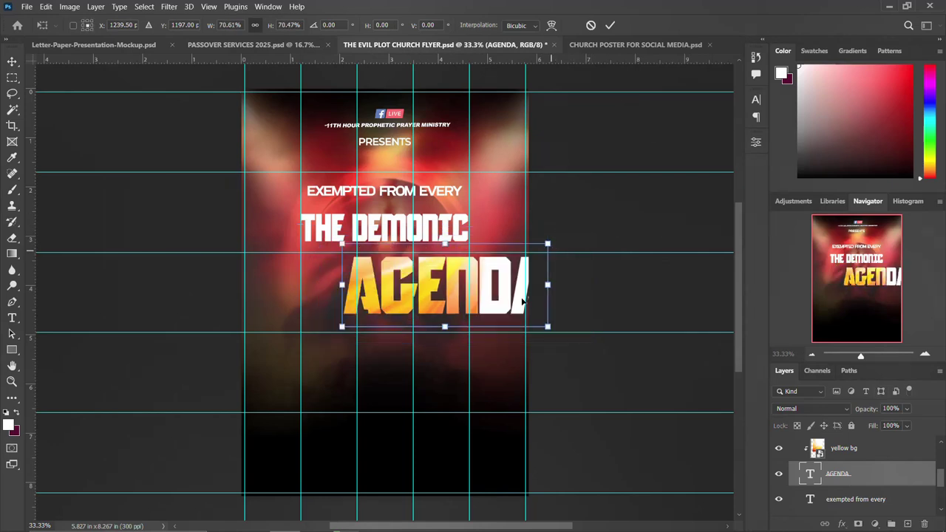
pyautogui.moveTo(521, 301)
pyautogui.mouseDown()
pyautogui.moveTo(447, 298)
pyautogui.moveTo(442, 288)
pyautogui.mouseUp()
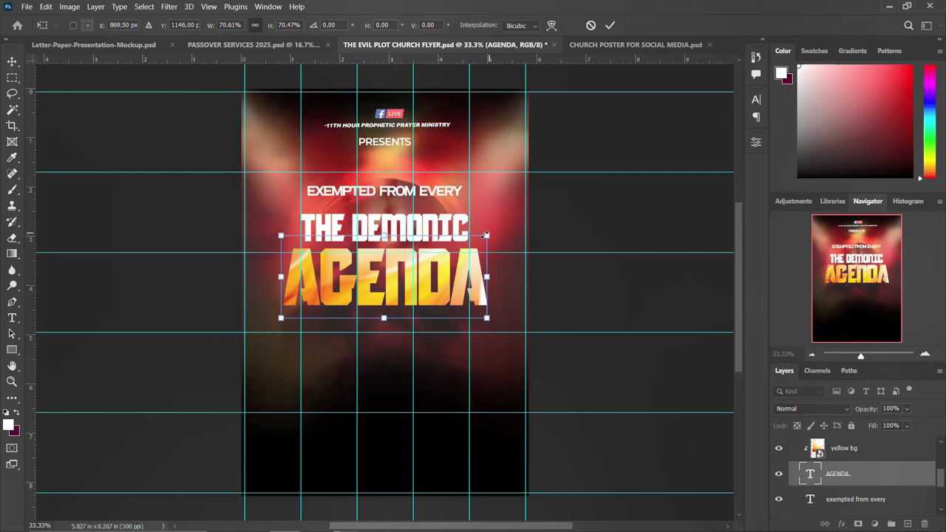
pyautogui.moveTo(484, 235); pyautogui.dragTo(471, 236)
pyautogui.moveTo(434, 297); pyautogui.dragTo(433, 285)
pyautogui.press('Return')
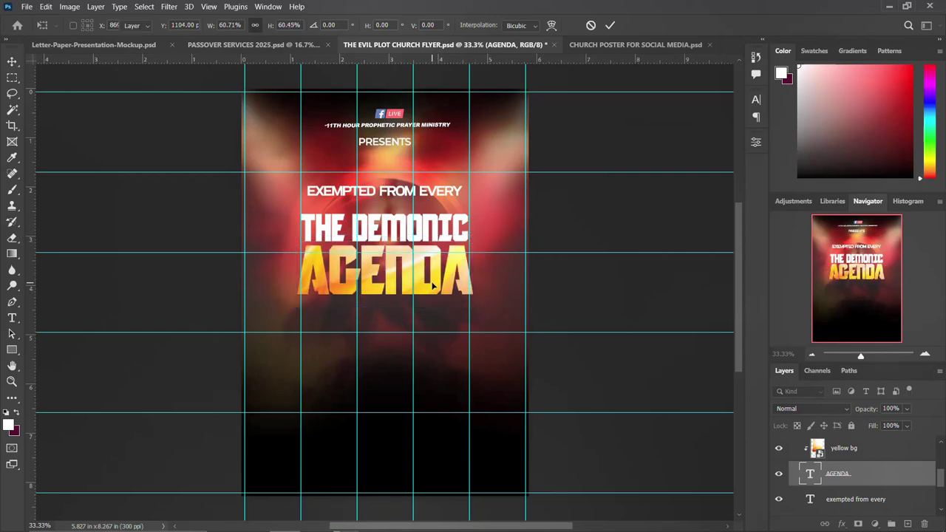
# - Collapse THEME, then show and expand the IMAGE & NAME group
pyautogui.scroll(1, 850, 460)
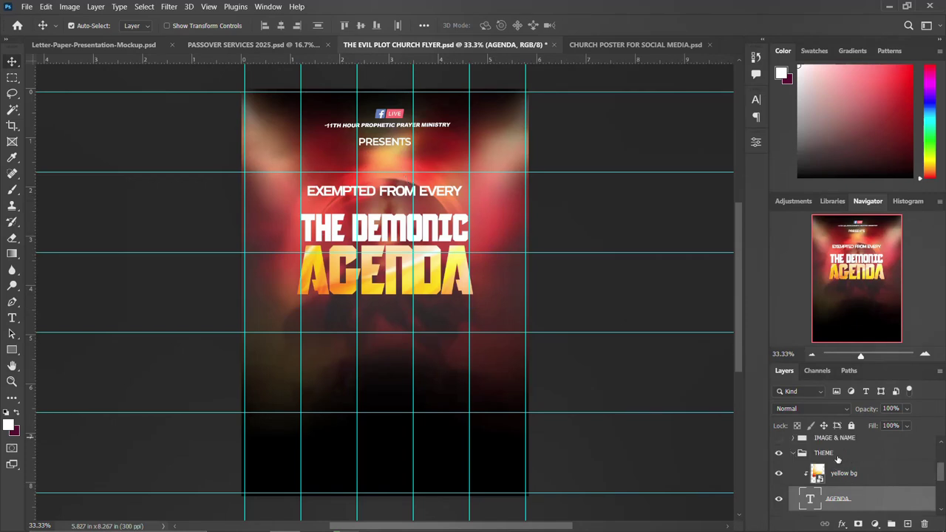
pyautogui.click(827, 453)
pyautogui.click(793, 453)
pyautogui.click(778, 461)
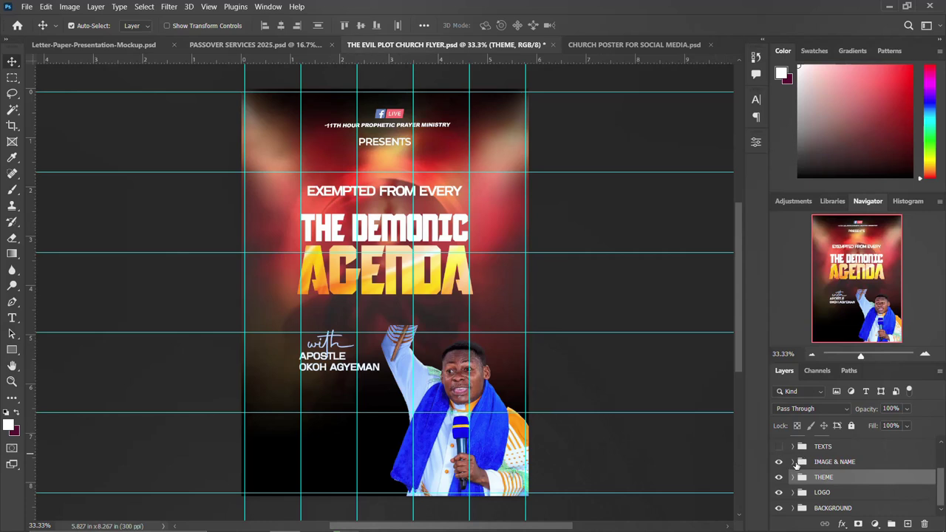
pyautogui.click(831, 461)
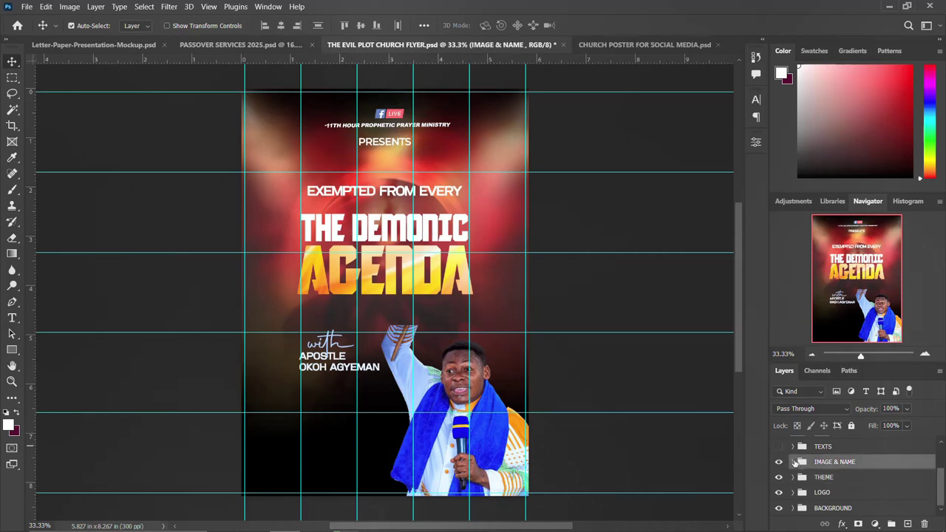
pyautogui.click(792, 462)
# - Check the fonts of the 'with' text (Autography) and the speaker's name (Ballega)
pyautogui.click(832, 482)
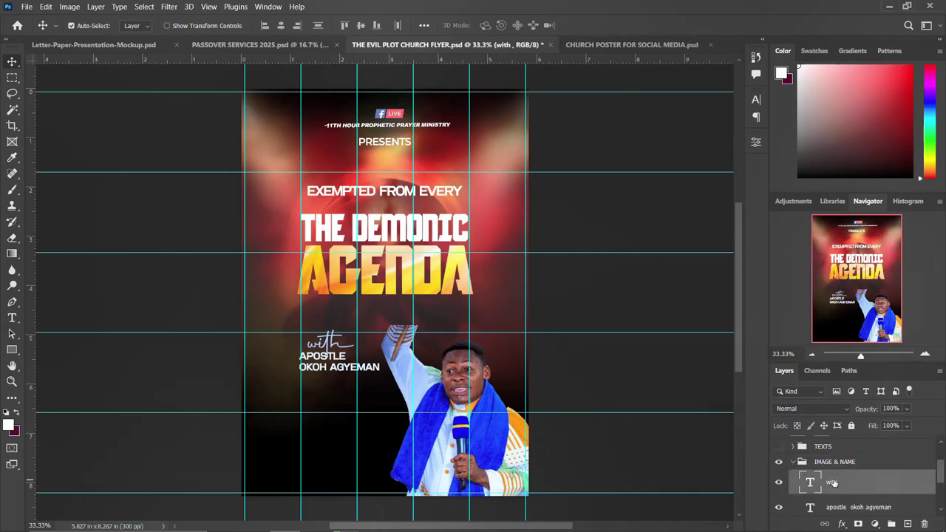
pyautogui.click(755, 101)
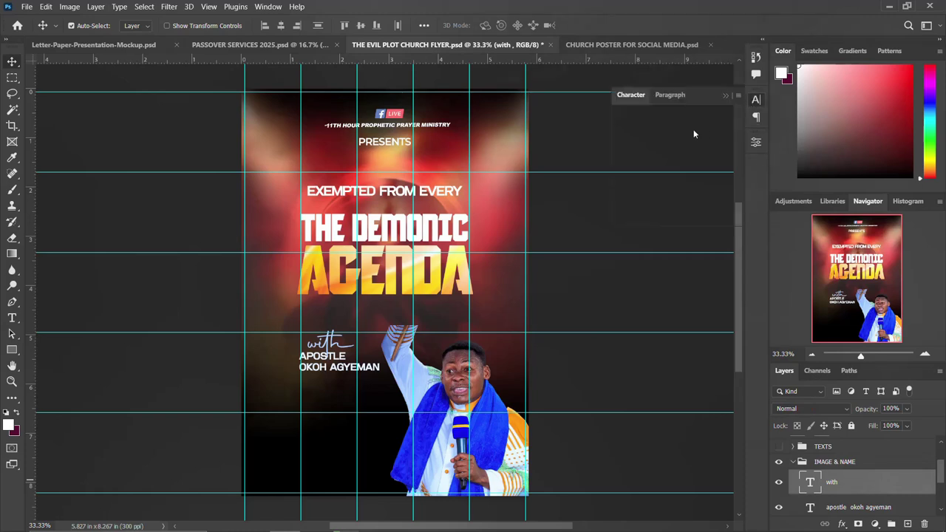
pyautogui.moveTo(666, 118); pyautogui.dragTo(611, 120)
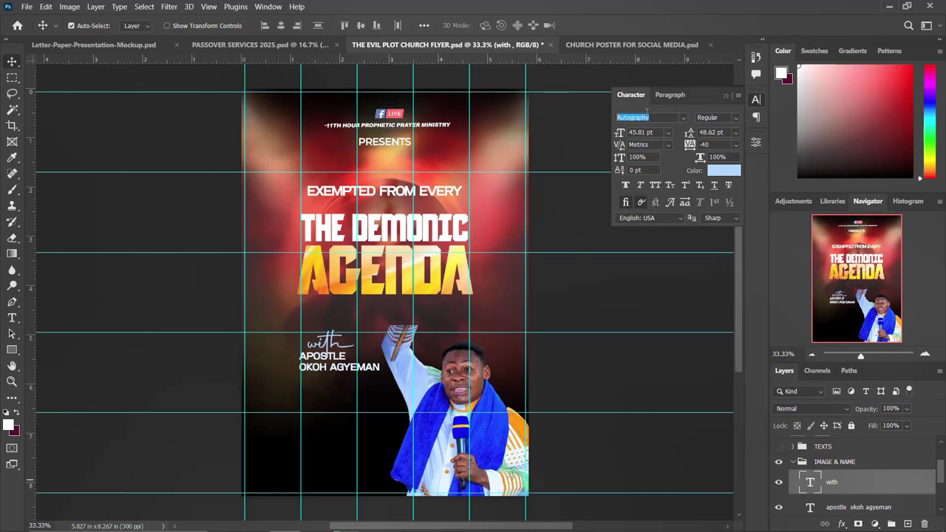
pyautogui.click(755, 100)
pyautogui.scroll(-2, 833, 458)
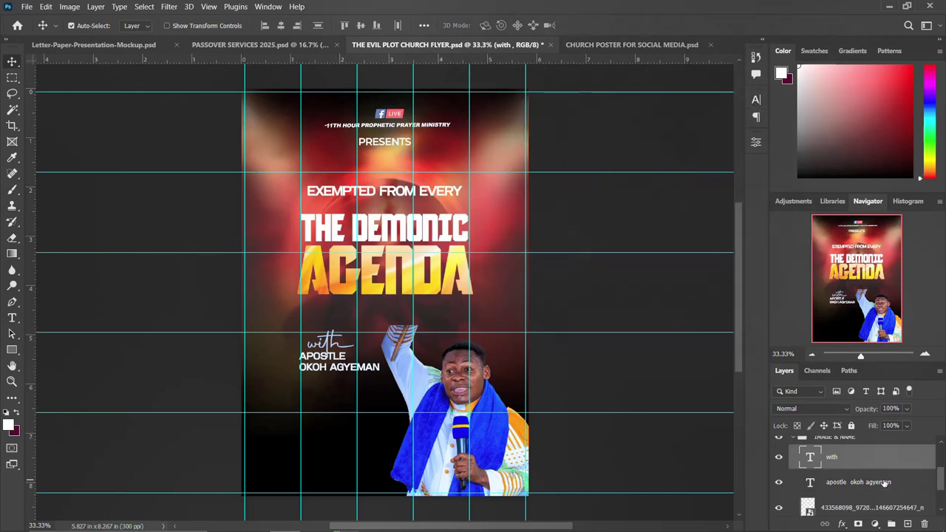
pyautogui.hotkey('alt', '[')
pyautogui.click(755, 100)
pyautogui.click(654, 118)
pyautogui.moveTo(664, 117); pyautogui.dragTo(606, 117)
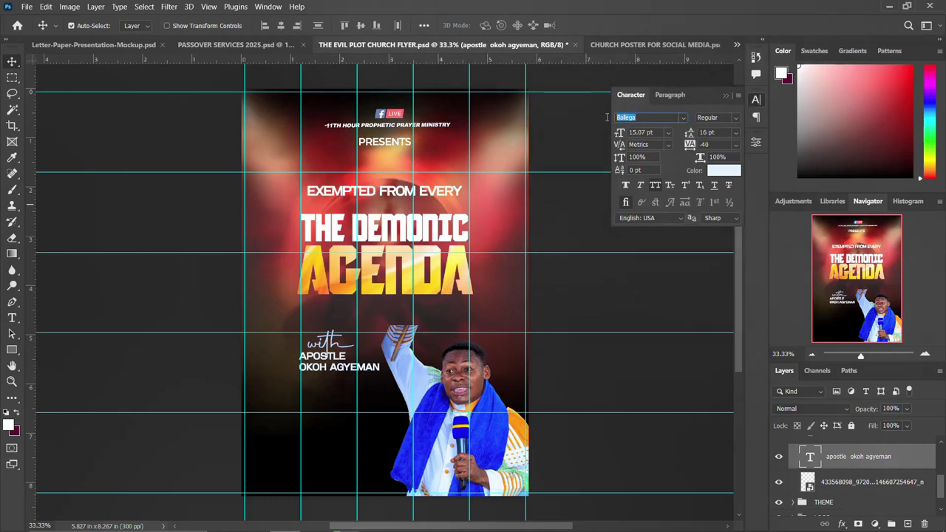
pyautogui.click(756, 101)
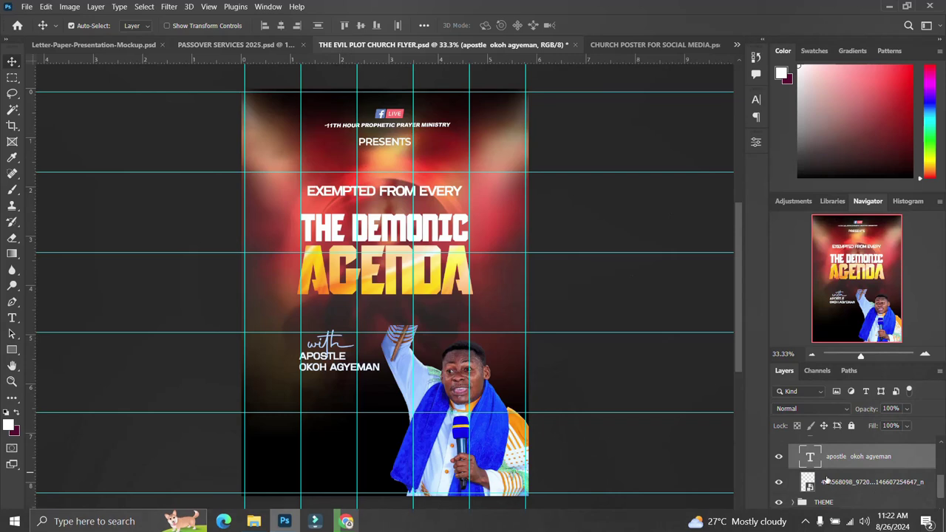
# - Toggle the speaker's photo visibility to compare, leaving it shown and selected
pyautogui.scroll(-1, 823, 473)
pyautogui.click(775, 458)
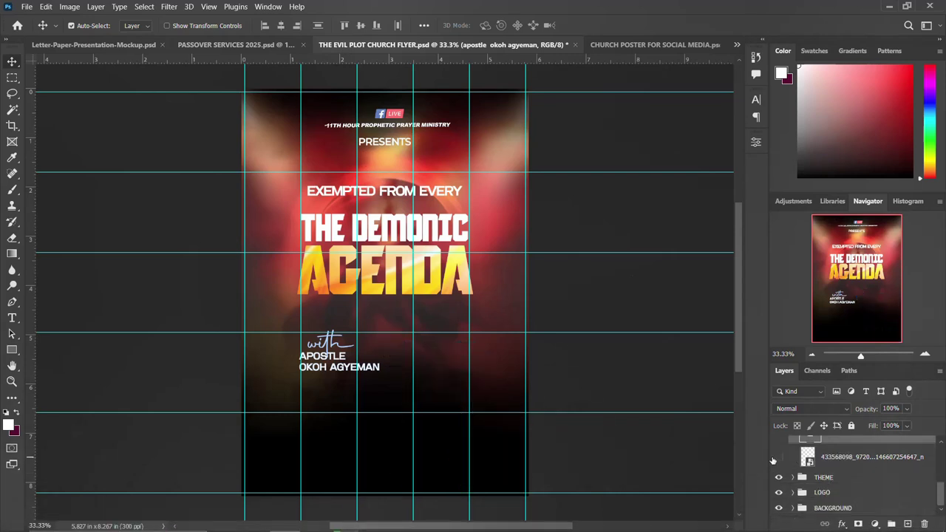
pyautogui.click(775, 457)
pyautogui.click(776, 457)
pyautogui.click(778, 457)
pyautogui.click(840, 458)
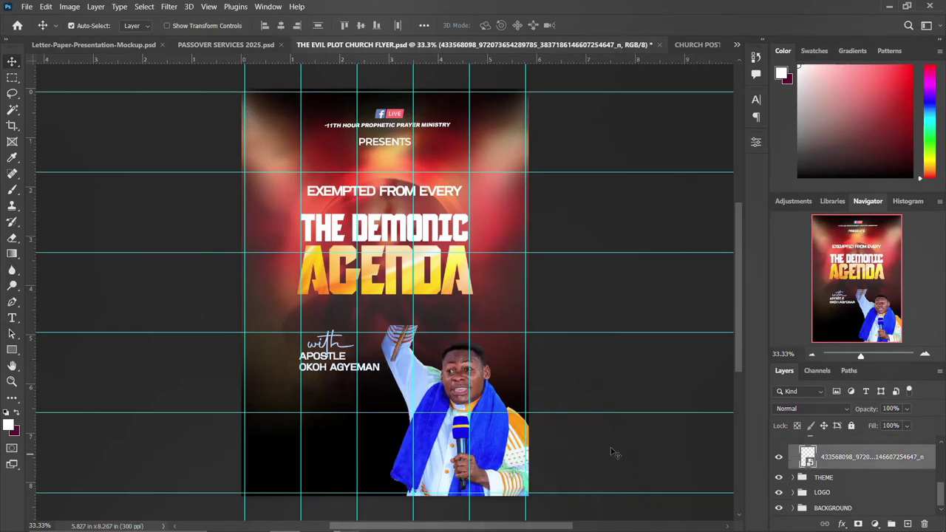
# - Move the speaker's photo up toward AGENDA and nudge it slightly left
pyautogui.hotkey('ctrl', 't')
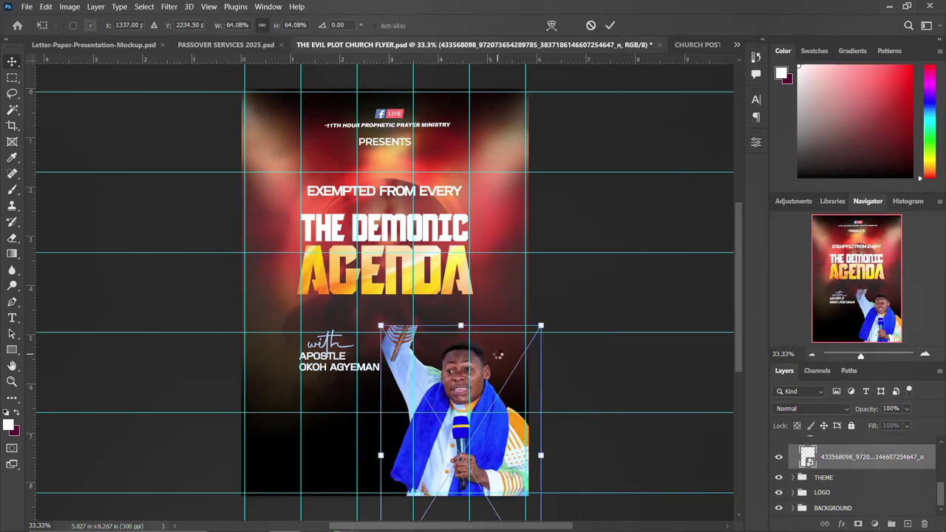
pyautogui.moveTo(442, 384)
pyautogui.mouseDown()
pyautogui.moveTo(437, 355)
pyautogui.moveTo(428, 364)
pyautogui.mouseUp()
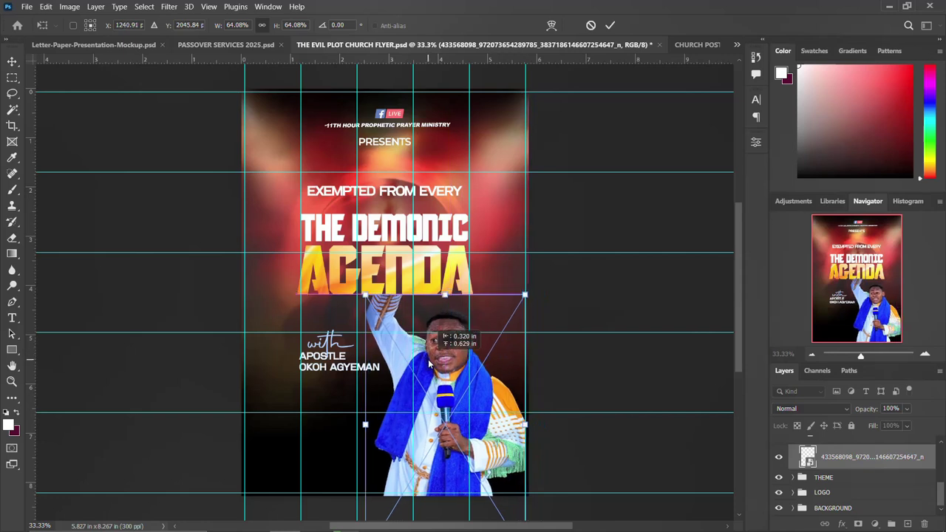
pyautogui.press('Return')
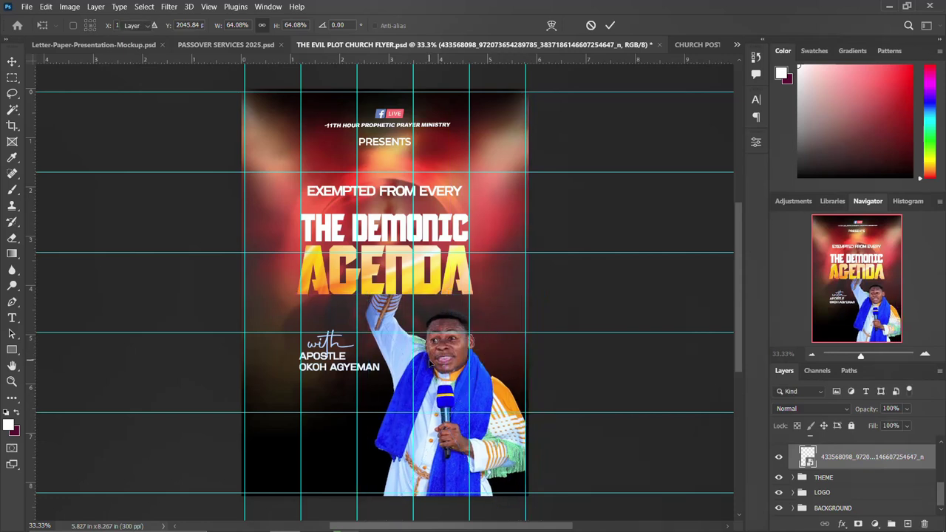
pyautogui.hotkey('shift', 'Left')
pyautogui.hotkey('shift', 'Left')
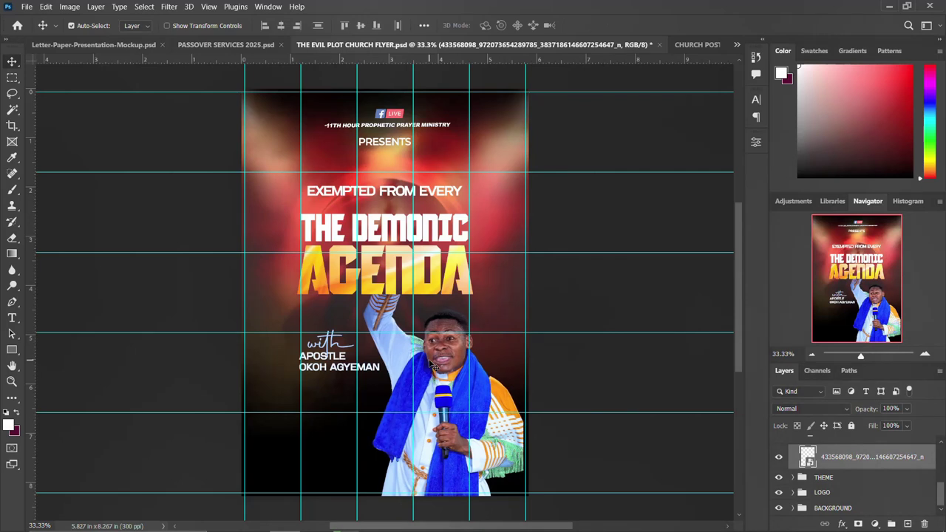
pyautogui.hotkey('shift', 'Left')
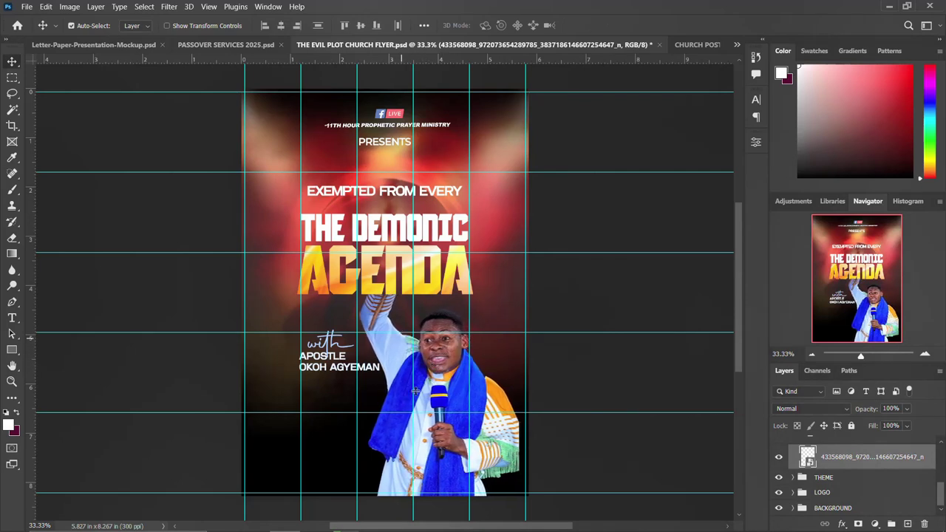
pyautogui.scroll(2, 820, 462)
pyautogui.scroll(1, 798, 470)
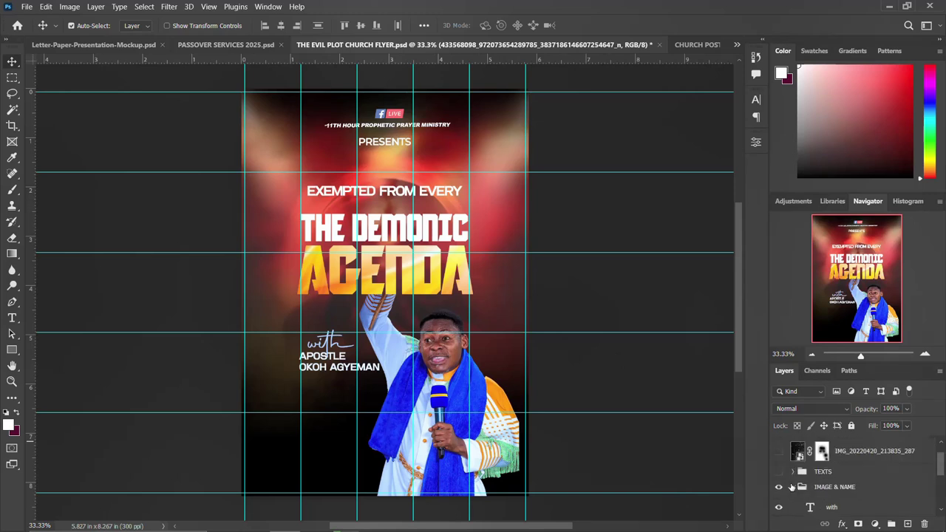
# - Show the TEXTS group and inspect the THE TRUE TEACHINGS OF YAHWEH text
pyautogui.click(792, 488)
pyautogui.click(778, 472)
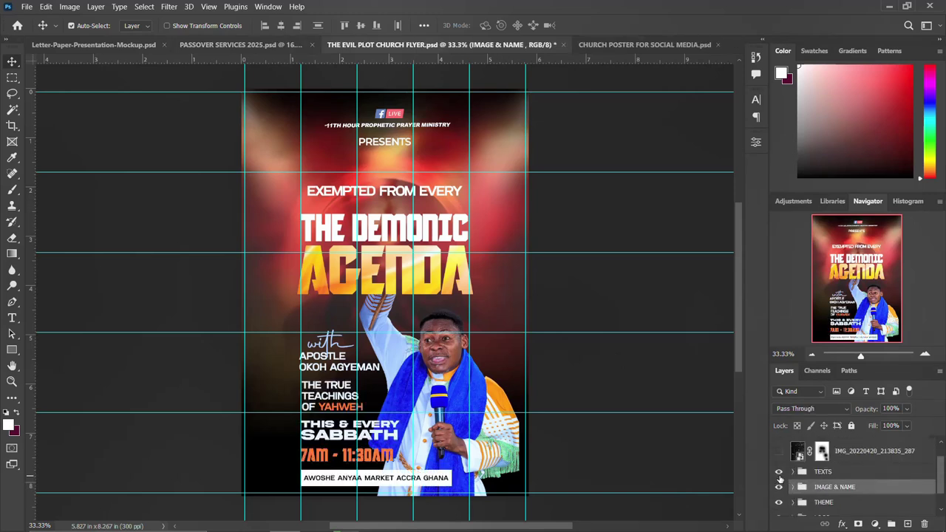
pyautogui.click(789, 472)
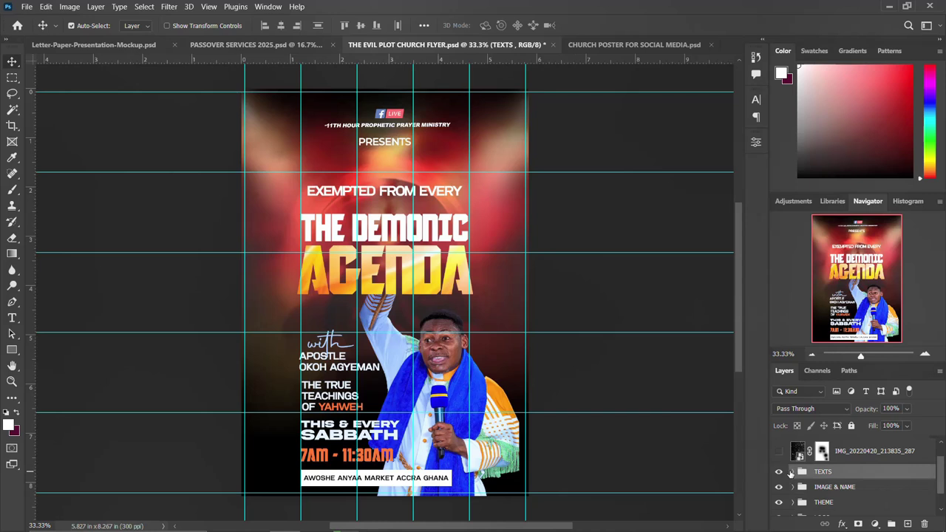
pyautogui.click(340, 399)
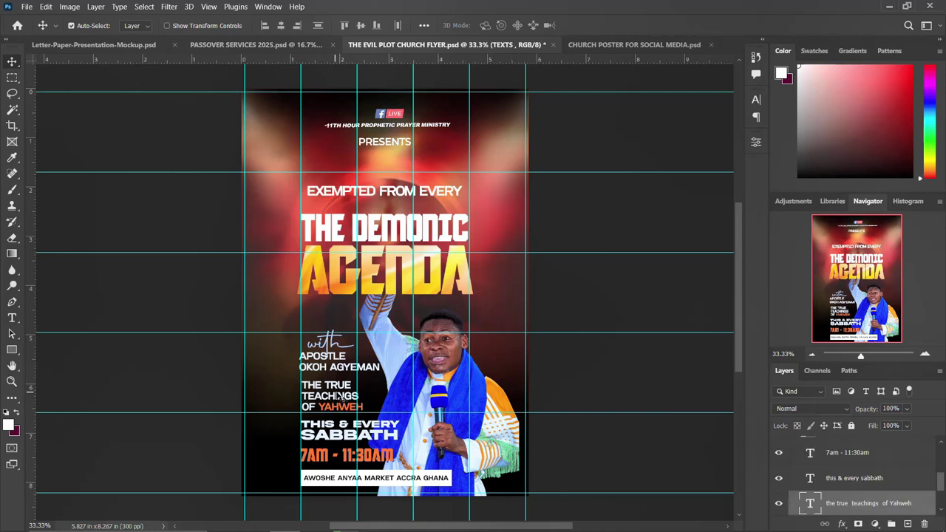
pyautogui.doubleClick(809, 502)
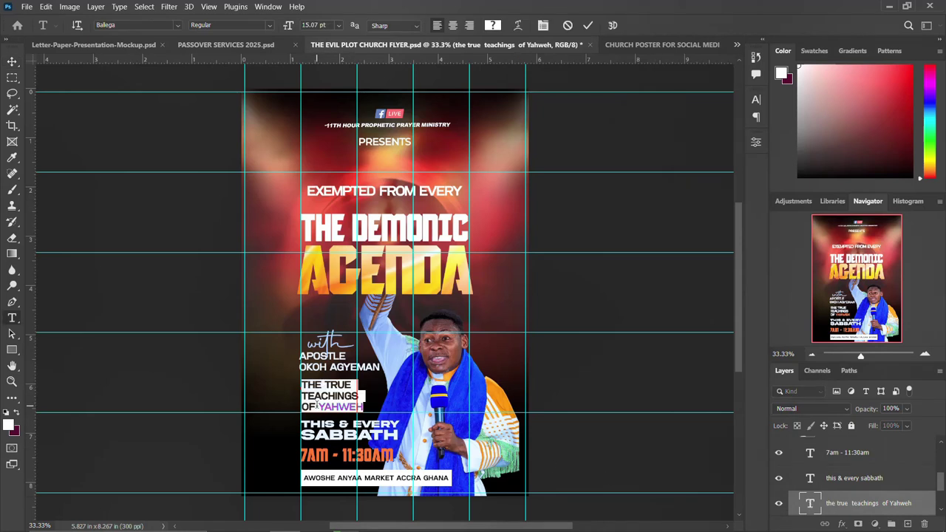
pyautogui.click(316, 405)
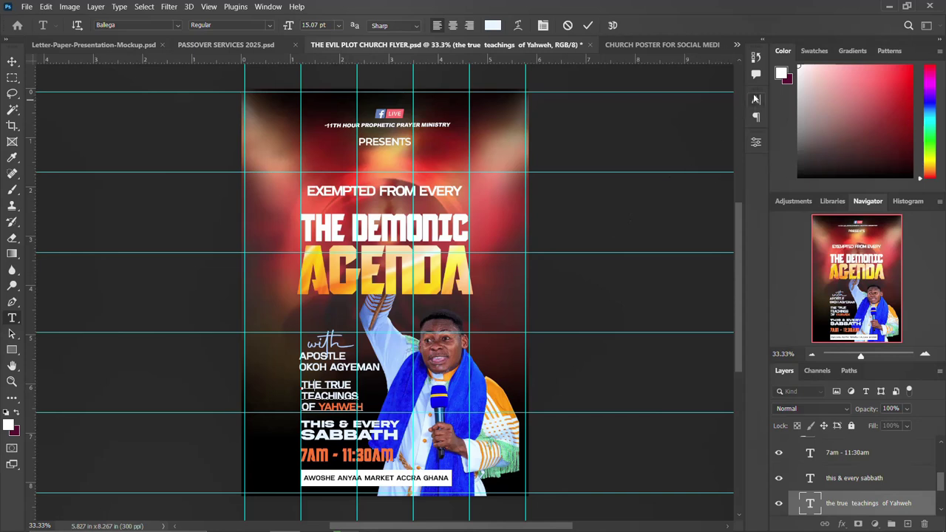
pyautogui.click(755, 99)
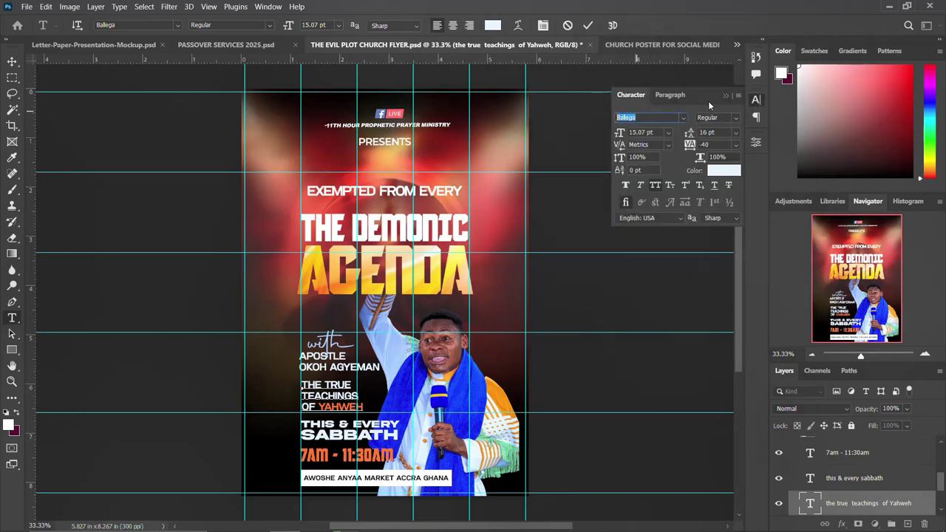
pyautogui.click(755, 99)
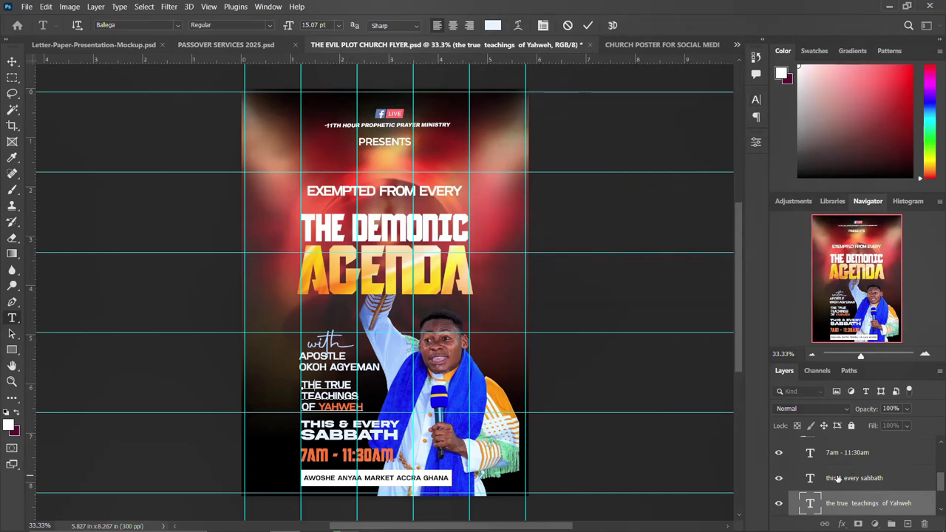
pyautogui.hotkey('ctrl', 'Return')
# - Select the THIS & EVERY SABBATH text and check its font settings
pyautogui.click(342, 431)
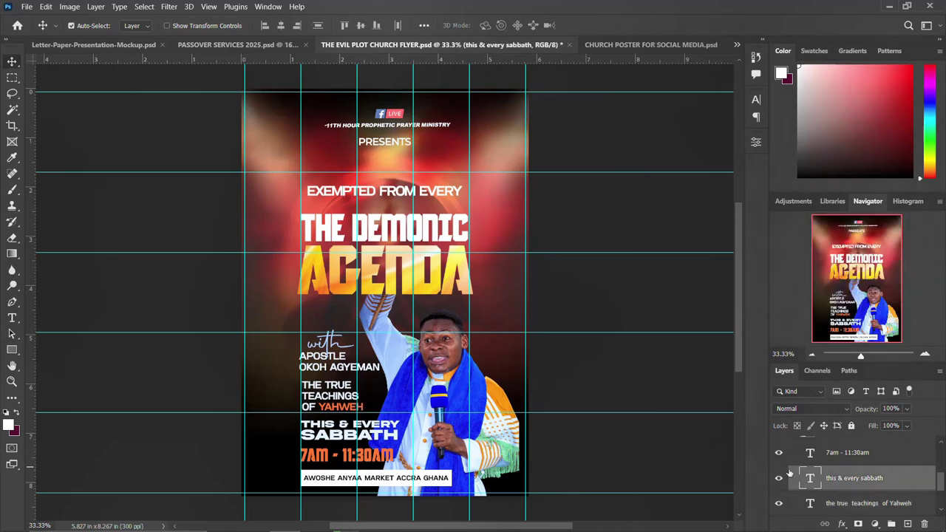
pyautogui.doubleClick(808, 478)
pyautogui.click(302, 422)
pyautogui.moveTo(302, 423); pyautogui.dragTo(412, 431)
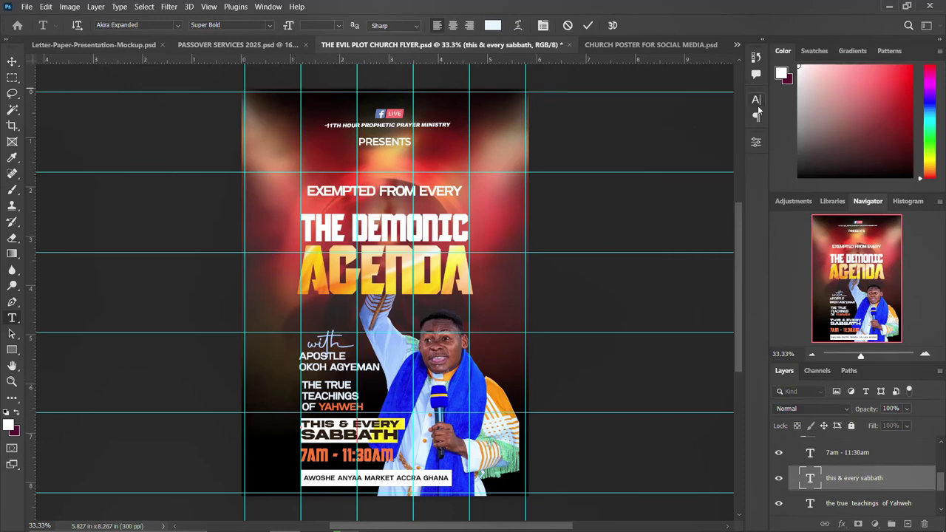
pyautogui.click(756, 99)
pyautogui.click(669, 117)
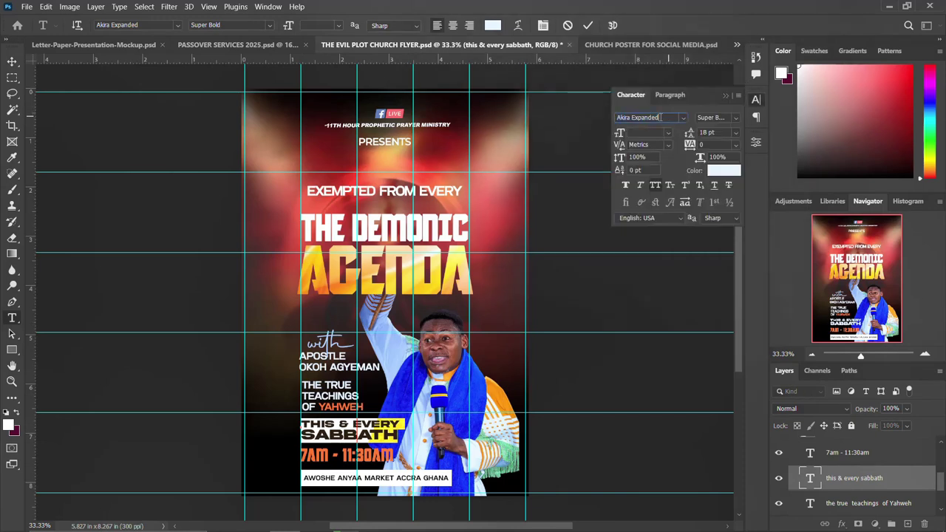
pyautogui.click(755, 99)
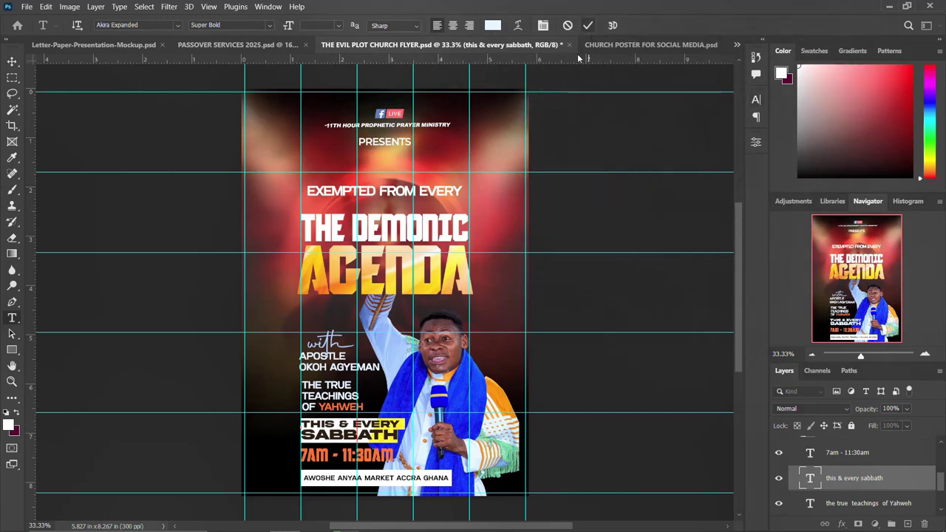
# - Commit the edit, inspect the 7AM - 11:30AM layer's character settings, and collapse TEXTS
pyautogui.click(588, 25)
pyautogui.press('v')
pyautogui.hotkey('alt', ']')
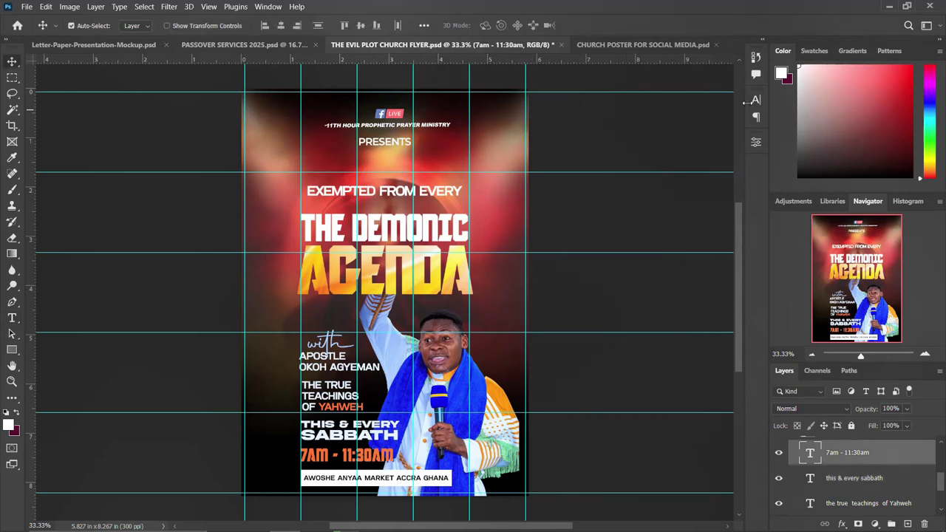
pyautogui.click(755, 100)
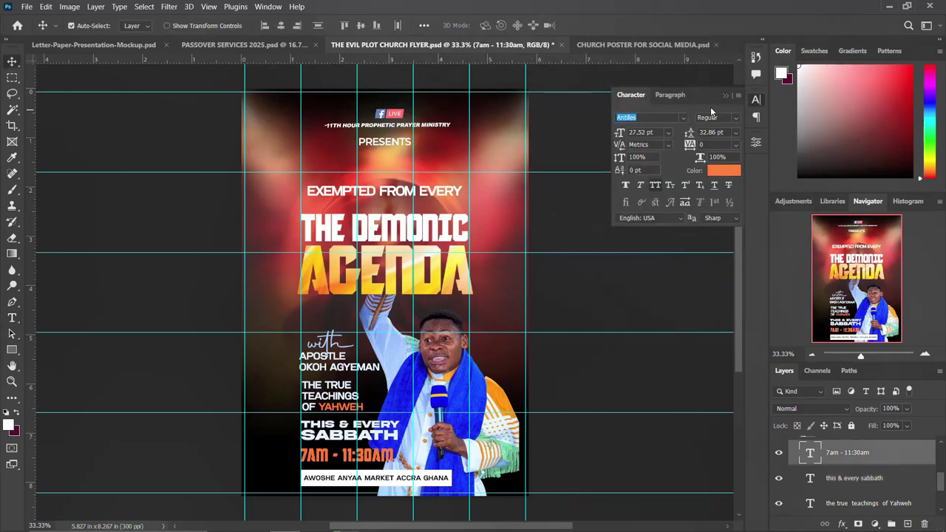
pyautogui.click(756, 100)
pyautogui.scroll(3, 828, 458)
pyautogui.click(793, 459)
# - Reveal the sparks texture and keep Layer 2's alternate EVIL PLOT design hidden
pyautogui.click(777, 442)
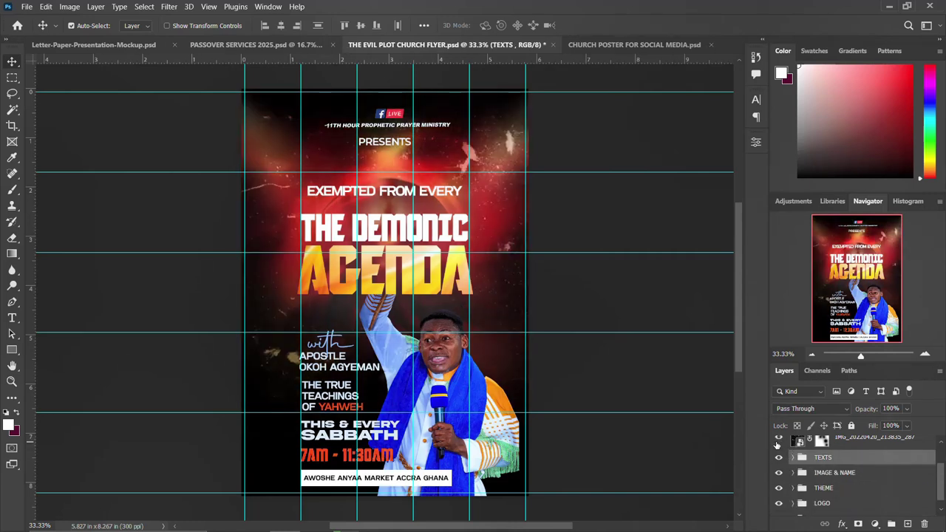
pyautogui.scroll(2, 783, 458)
pyautogui.click(779, 448)
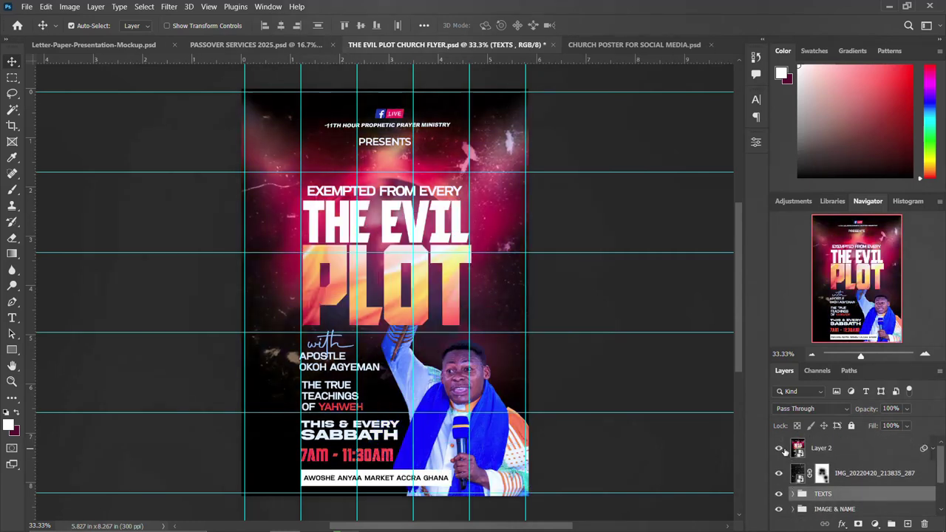
pyautogui.click(791, 451)
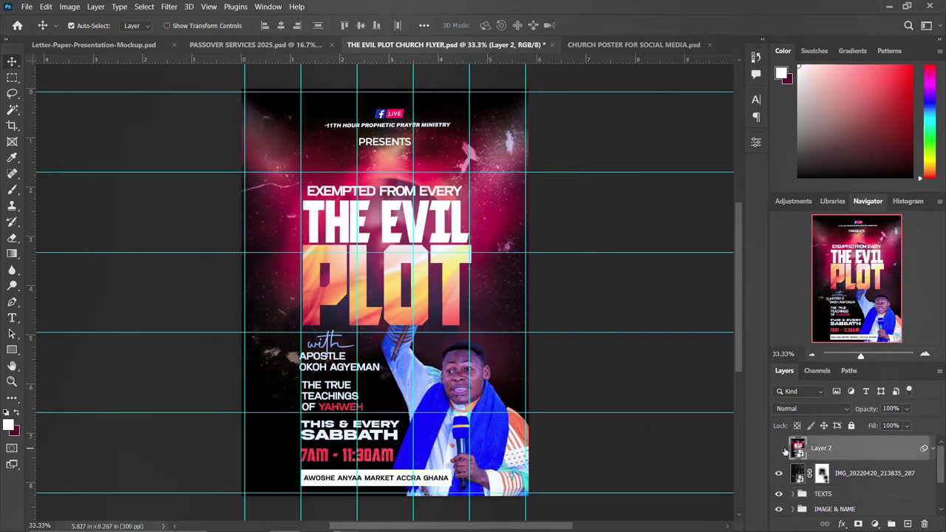
pyautogui.click(778, 448)
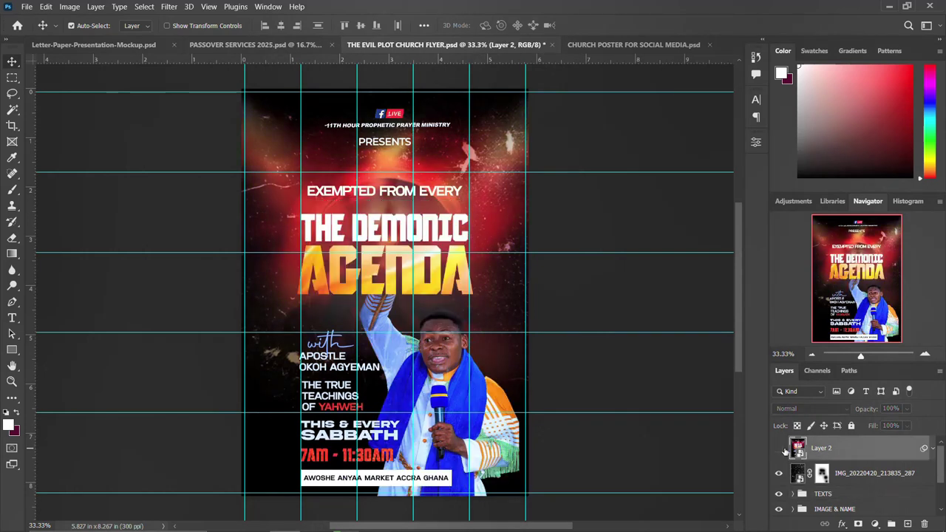
# - Convert the merged Layer 3 into a smart object
pyautogui.click(866, 474)
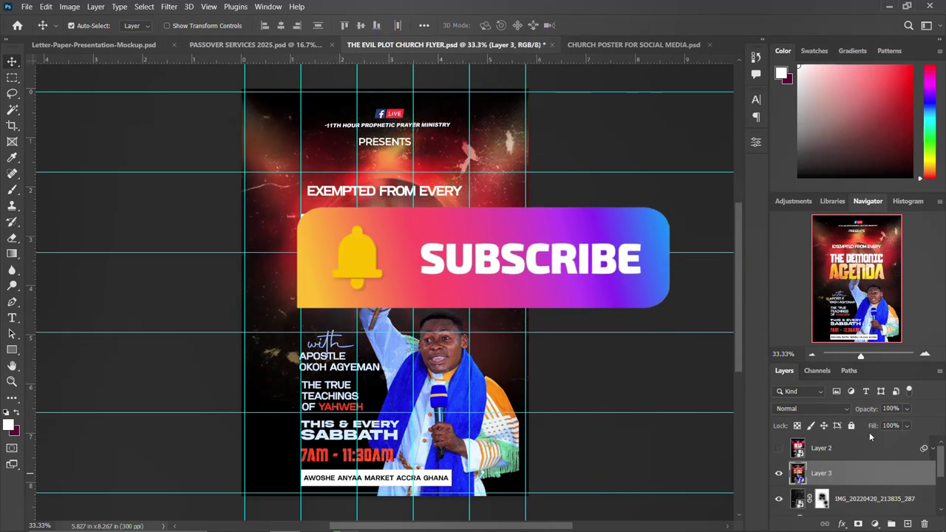
pyautogui.rightClick(801, 328)
pyautogui.click(794, 184)
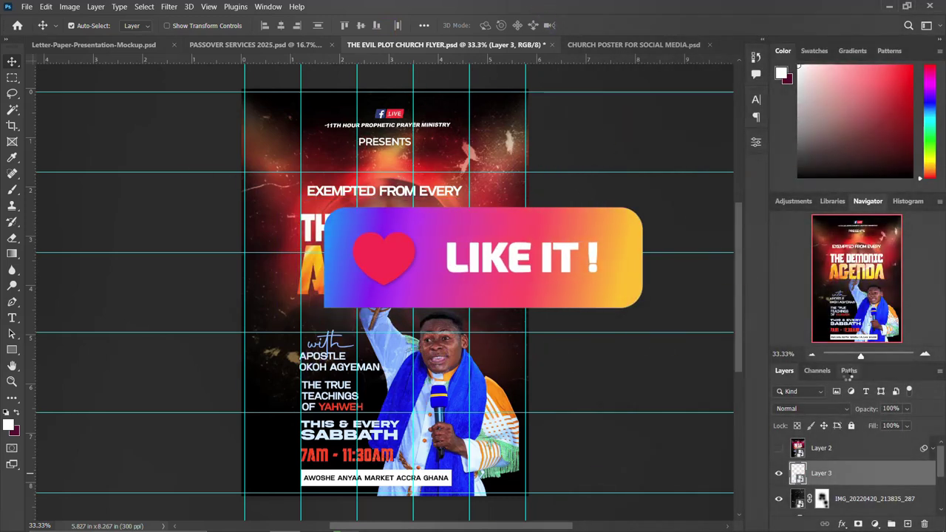
pyautogui.click(209, 6)
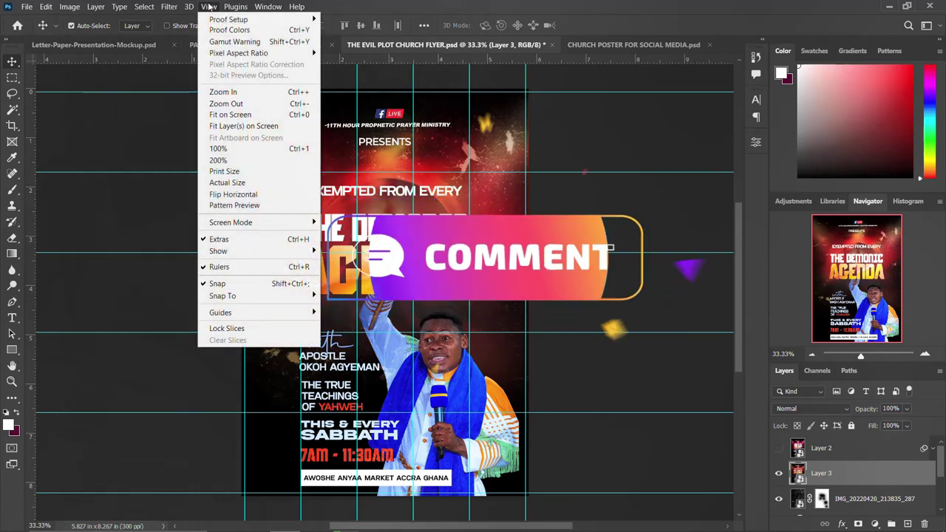
pyautogui.click(209, 7)
pyautogui.click(168, 6)
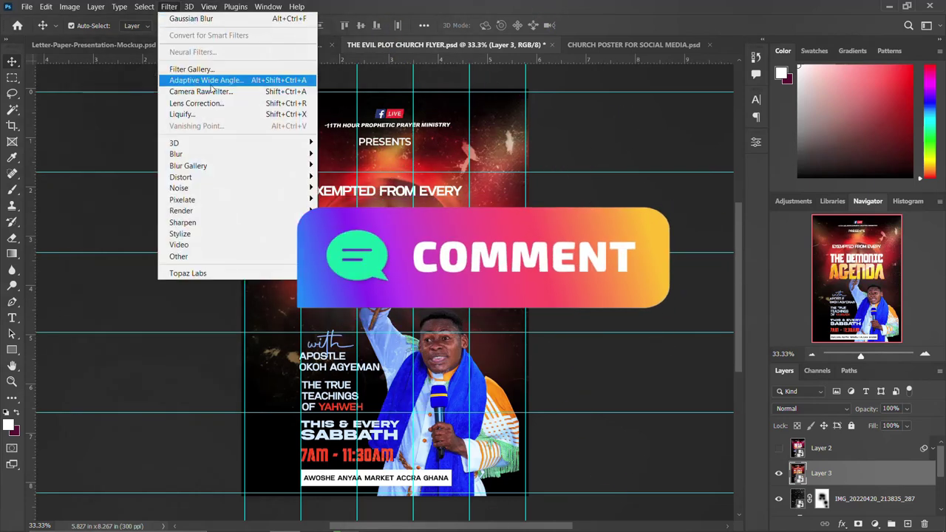
pyautogui.press('Escape')
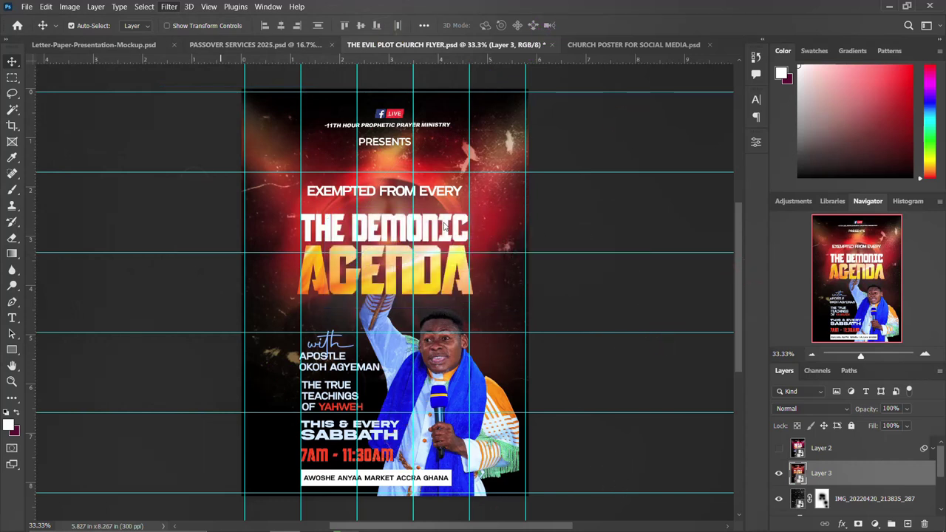
# - In Camera Raw, set Temperature -33, raise contrast slightly, Blacks +21, clarity 0
pyautogui.hotkey('shift', 'ctrl', 'a')
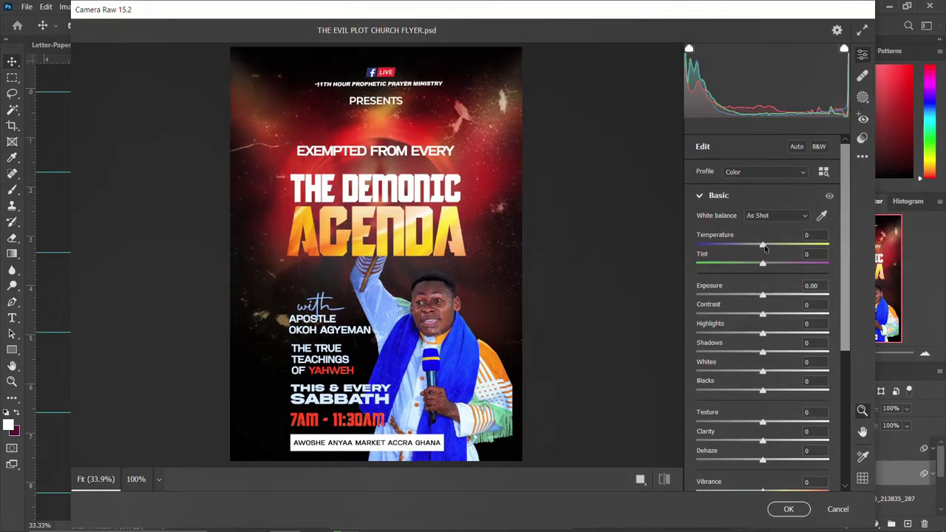
pyautogui.moveTo(763, 245); pyautogui.dragTo(741, 244)
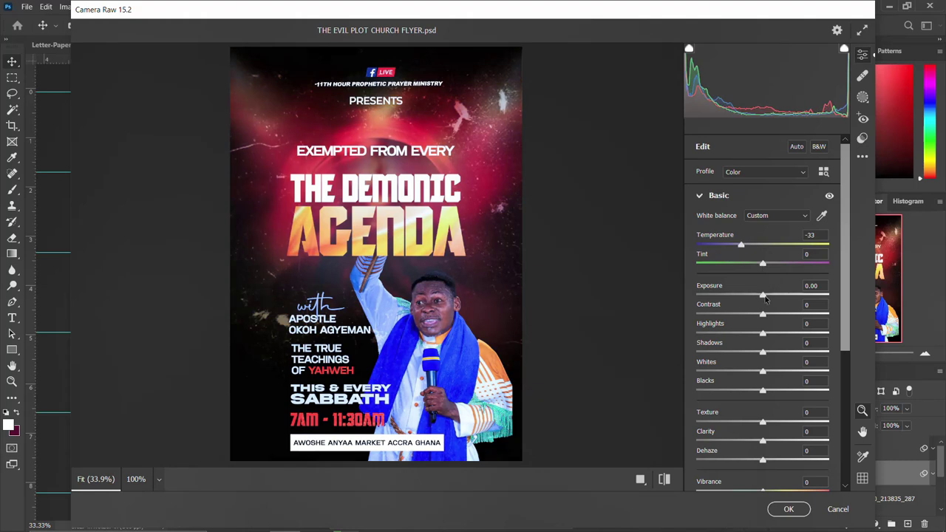
pyautogui.moveTo(763, 314)
pyautogui.mouseDown()
pyautogui.moveTo(748, 314)
pyautogui.moveTo(769, 326)
pyautogui.moveTo(753, 338)
pyautogui.mouseUp()
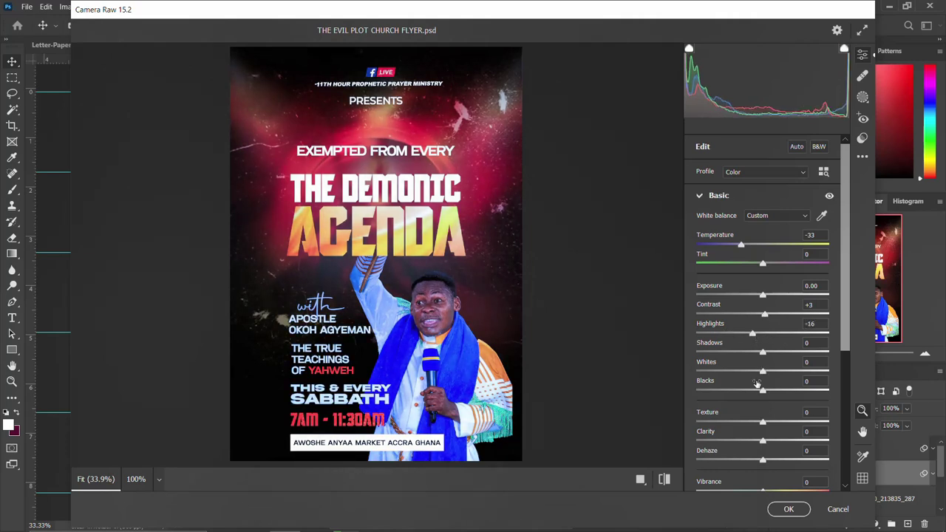
pyautogui.moveTo(762, 390)
pyautogui.mouseDown()
pyautogui.moveTo(749, 400)
pyautogui.moveTo(780, 399)
pyautogui.moveTo(726, 419)
pyautogui.moveTo(755, 421)
pyautogui.moveTo(739, 418)
pyautogui.mouseUp()
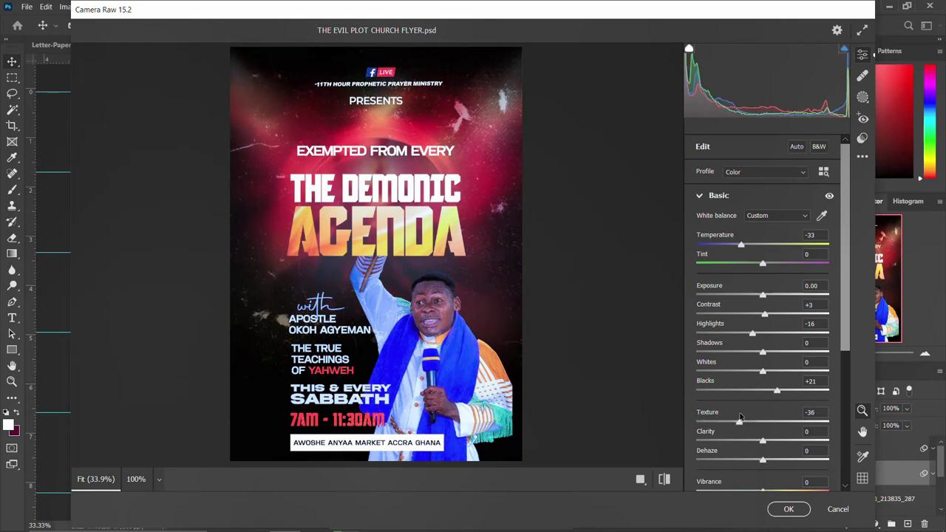
pyautogui.moveTo(763, 441)
pyautogui.mouseDown()
pyautogui.moveTo(787, 441)
pyautogui.moveTo(718, 438)
pyautogui.moveTo(742, 441)
pyautogui.mouseUp()
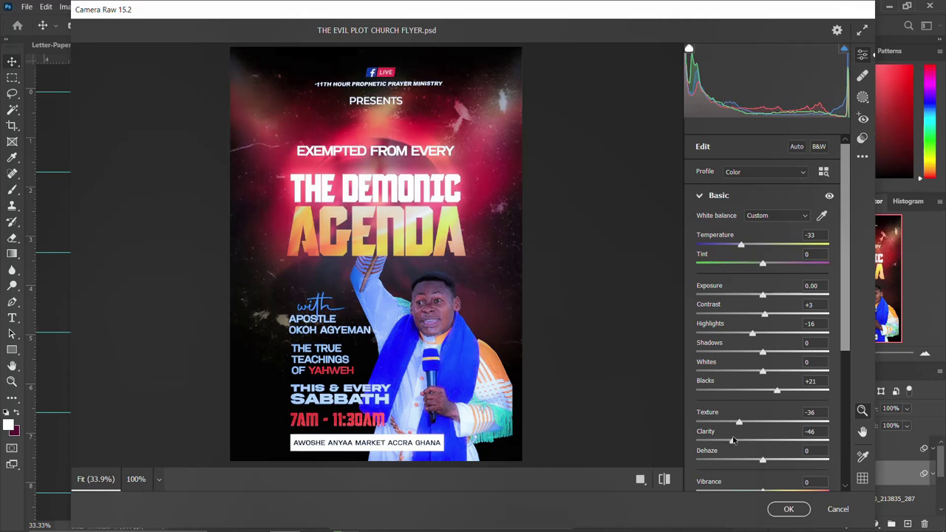
pyautogui.doubleClick(751, 442)
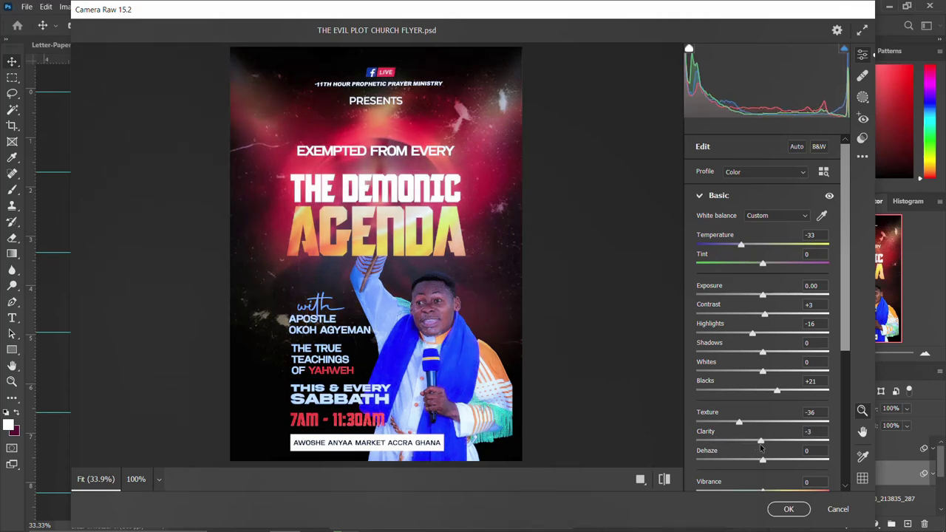
pyautogui.moveTo(762, 461); pyautogui.dragTo(767, 461)
# - Add Vibrance +21 and Saturation +13, apply the filter, and switch to PASSOVER SERVICES 2025
pyautogui.scroll(-2, 773, 461)
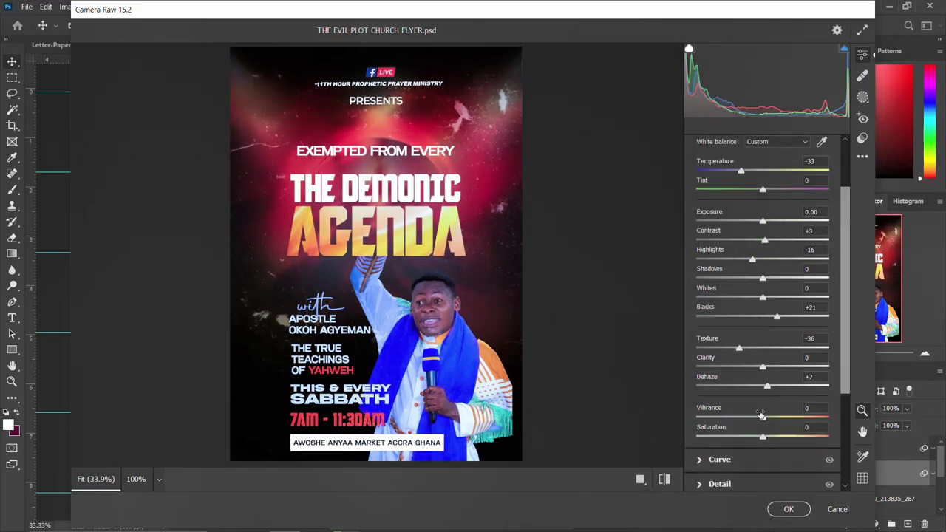
pyautogui.moveTo(762, 418); pyautogui.dragTo(775, 419)
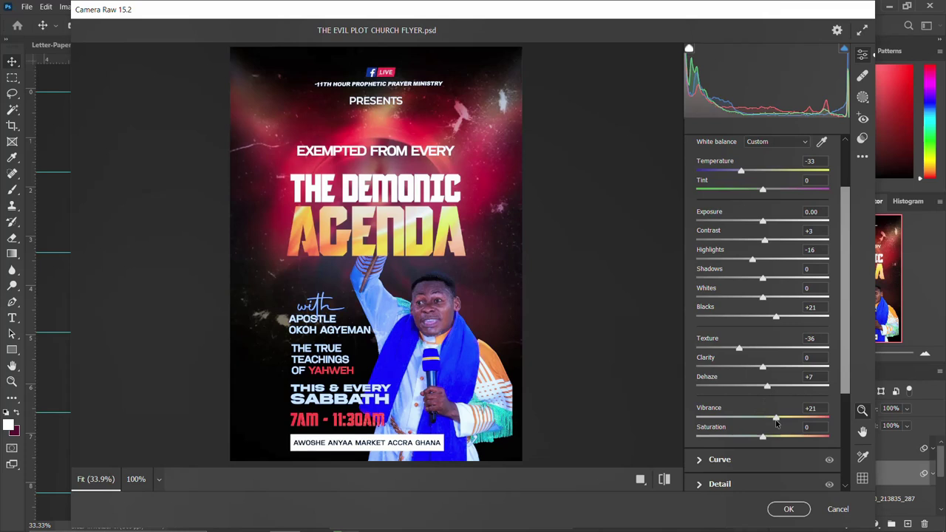
pyautogui.moveTo(760, 436); pyautogui.dragTo(772, 438)
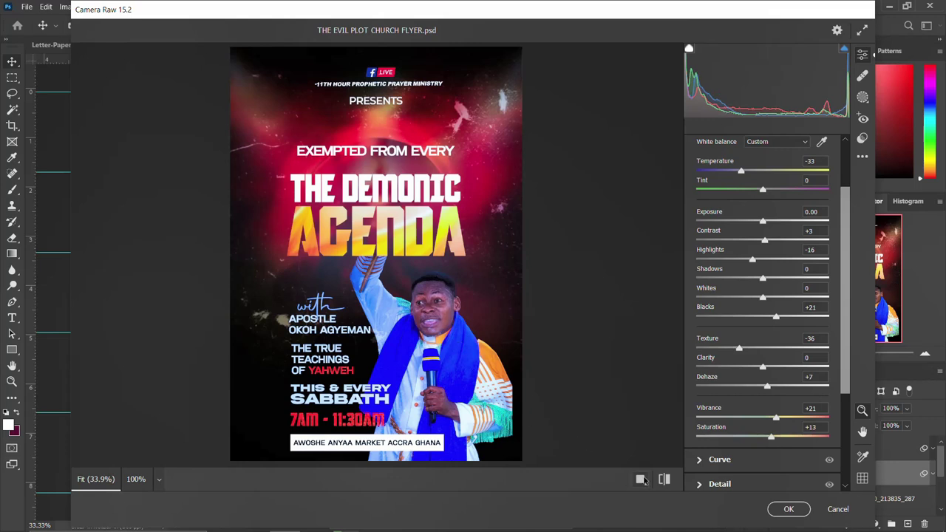
pyautogui.click(641, 480)
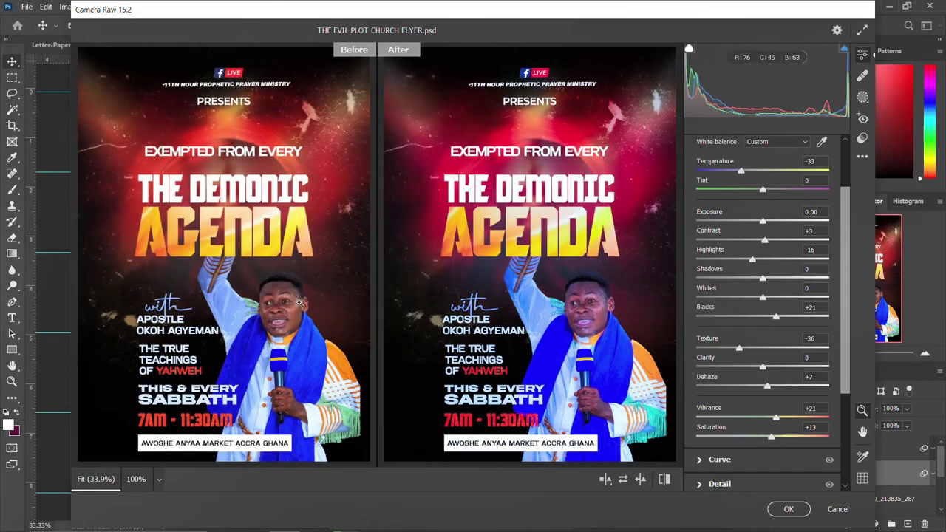
pyautogui.click(788, 509)
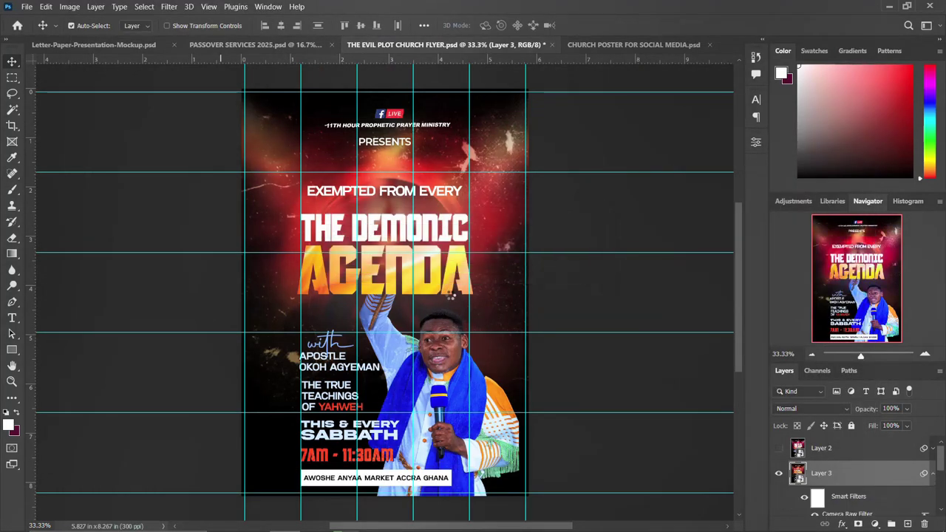
pyautogui.click(931, 476)
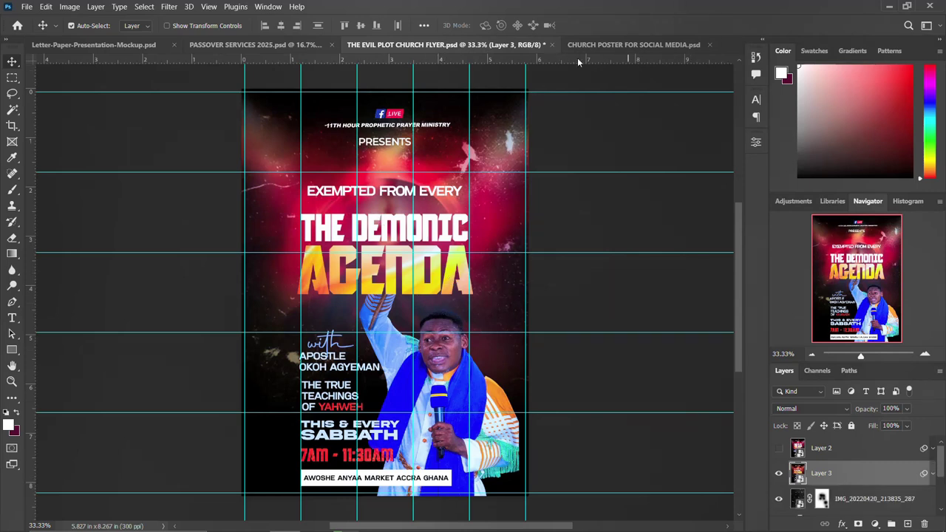
pyautogui.click(256, 46)
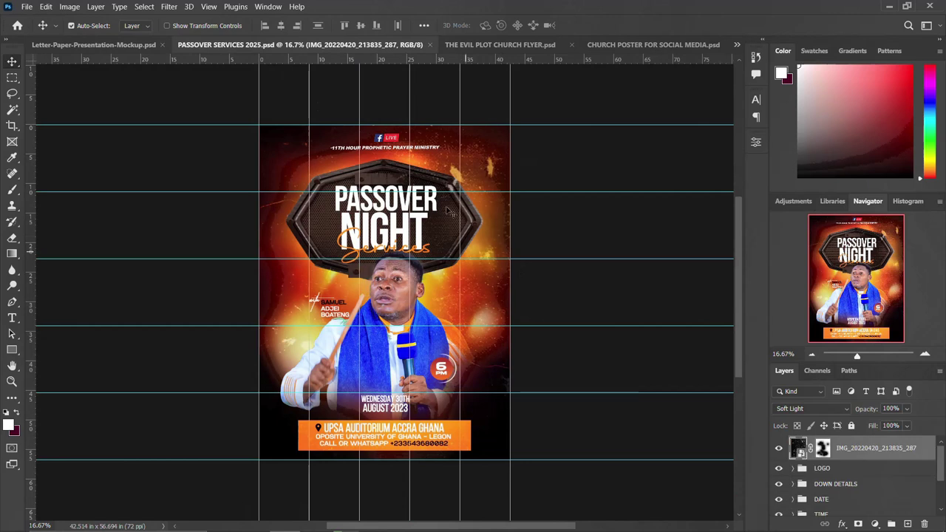
# - Hide the fire overlay, LOGO, DOWN DETAILS, DATE, name & photo, and PASSOVER NIGHT badge
pyautogui.scroll(1, 464, 291)
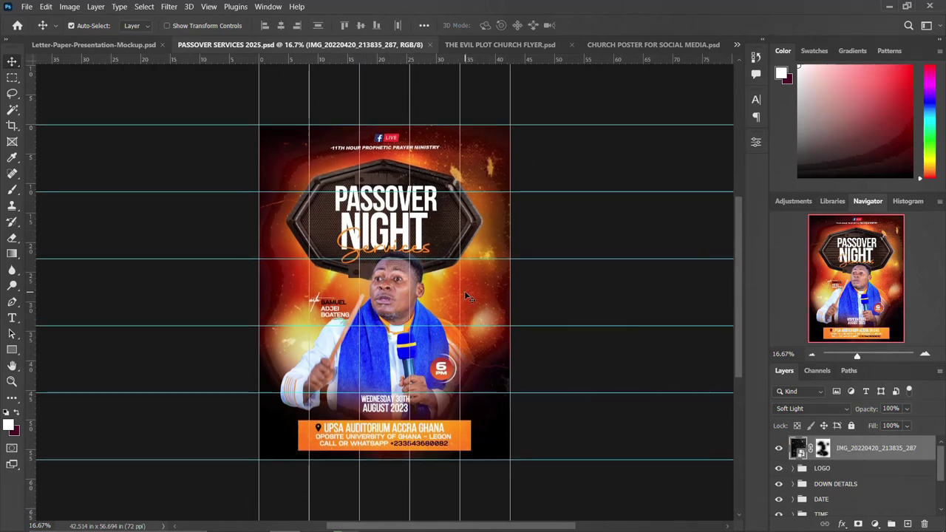
pyautogui.scroll(3, 464, 291)
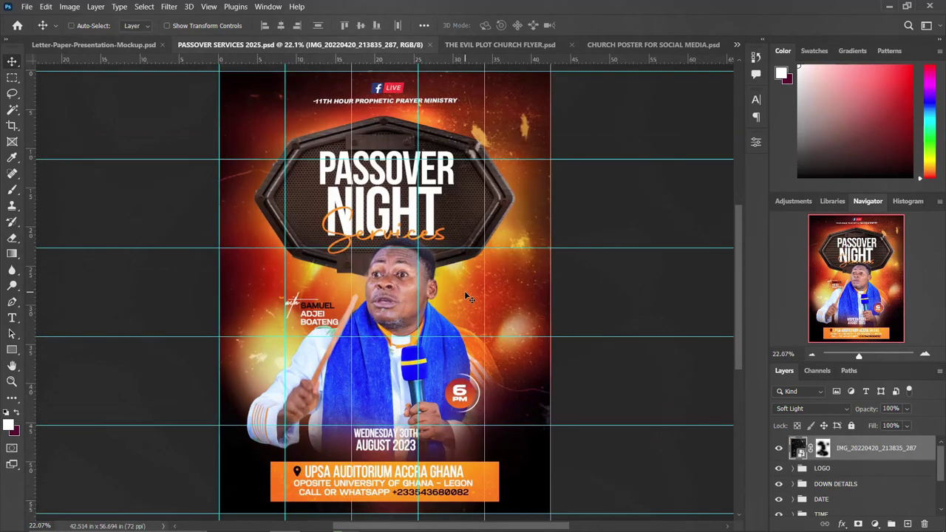
pyautogui.scroll(-2, 467, 296)
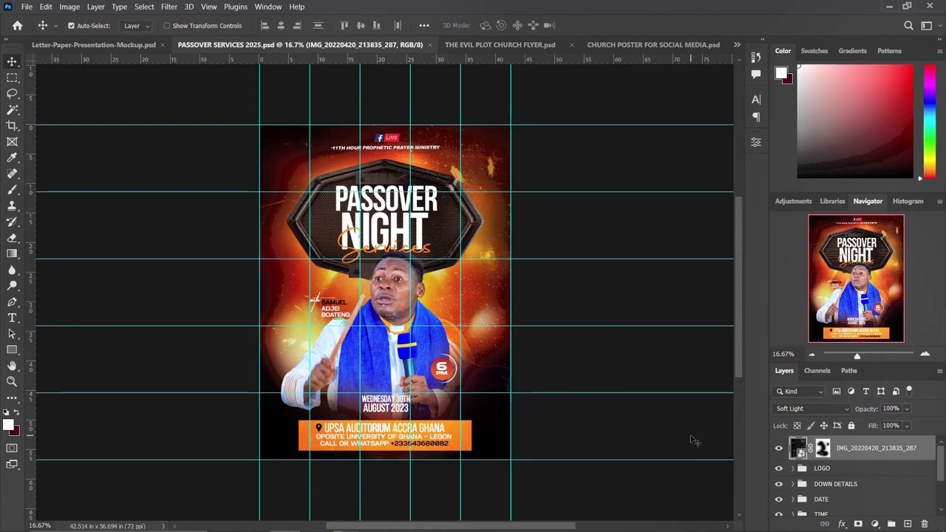
pyautogui.scroll(2, 692, 440)
pyautogui.scroll(-1, 692, 439)
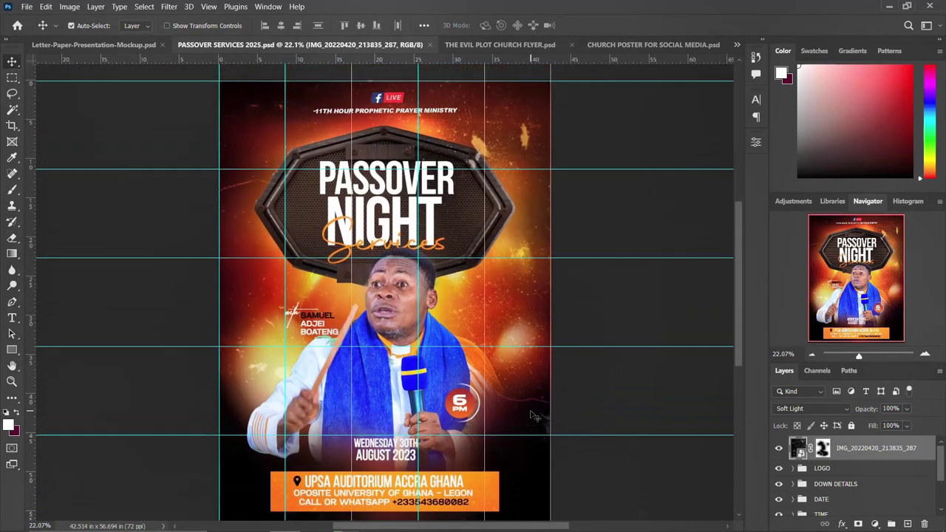
pyautogui.click(778, 448)
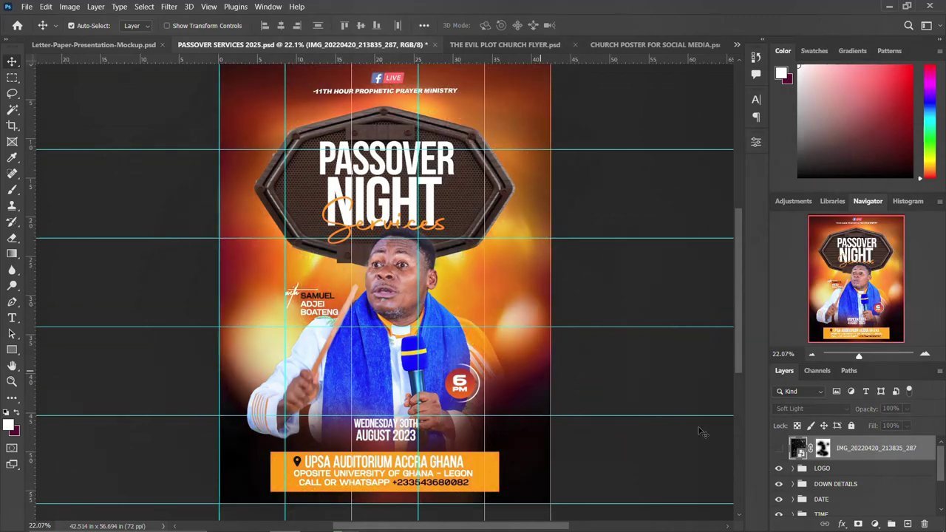
pyautogui.click(779, 468)
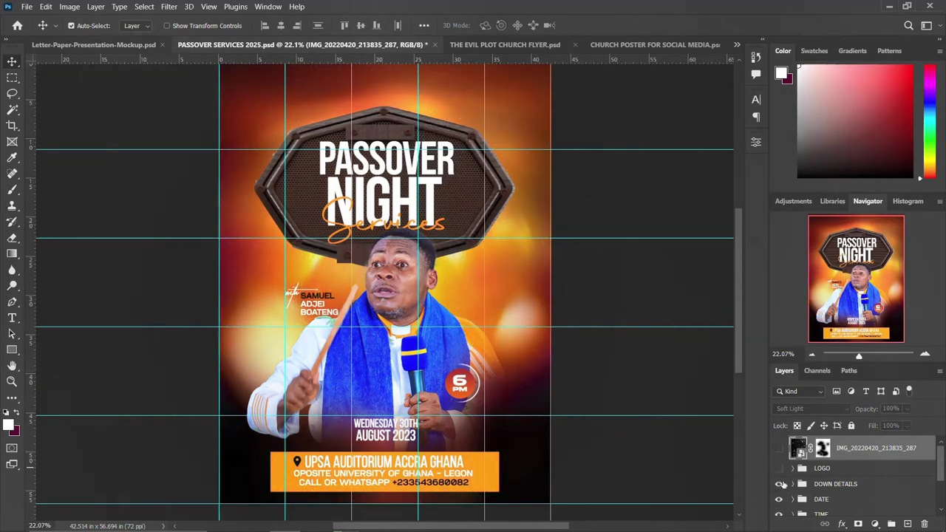
pyautogui.click(779, 484)
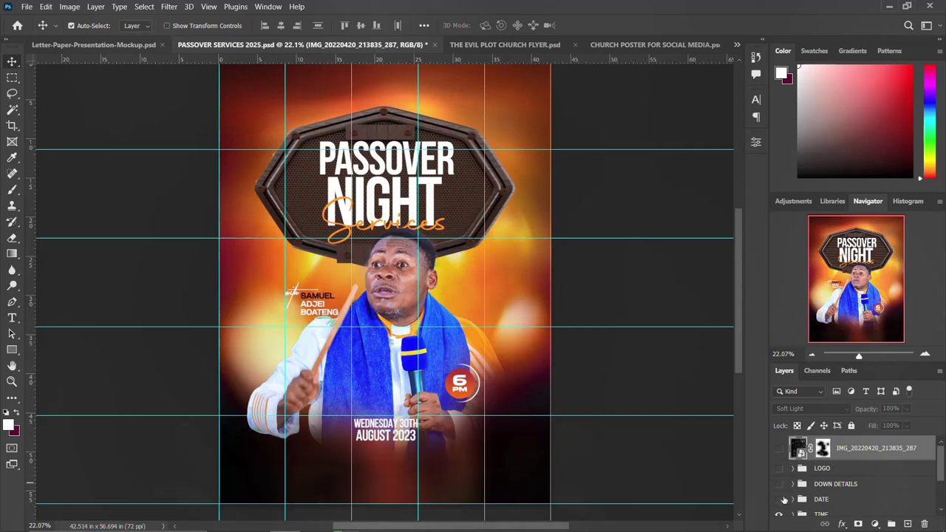
pyautogui.click(779, 499)
pyautogui.scroll(-2, 787, 480)
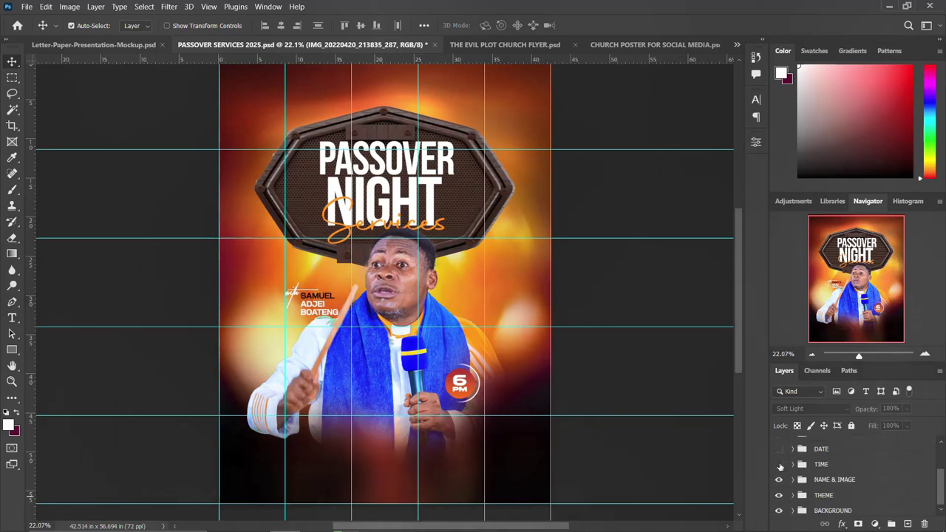
pyautogui.click(779, 480)
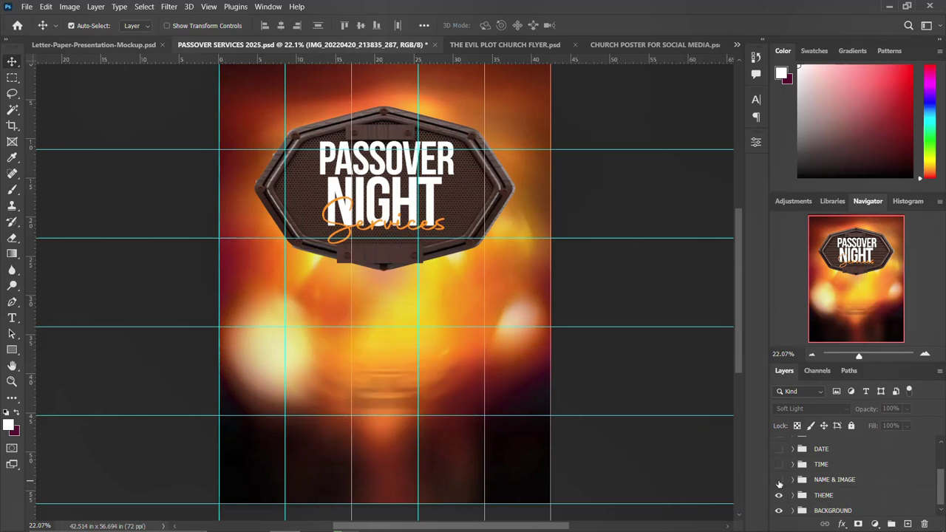
pyautogui.click(779, 495)
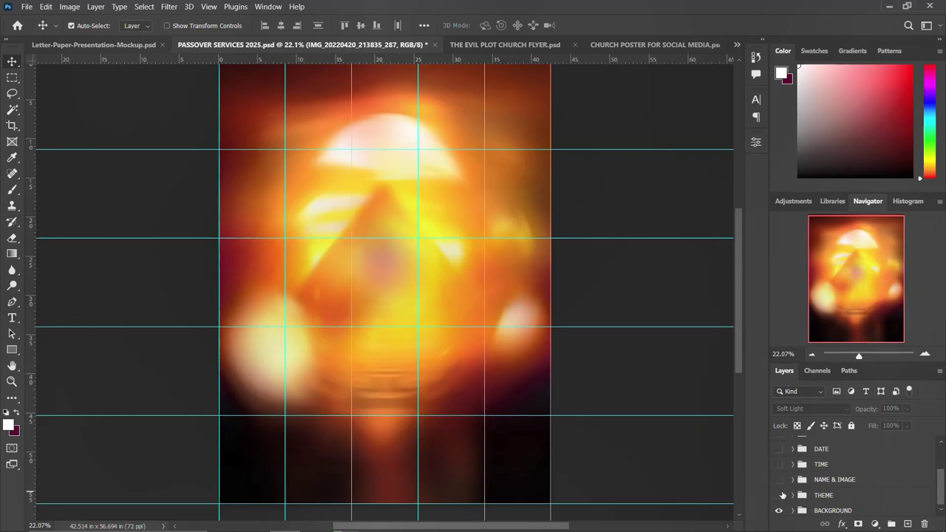
# - Inspect the BACKGROUND layers and keep the top overlay visible with Multiply blending
pyautogui.click(794, 507)
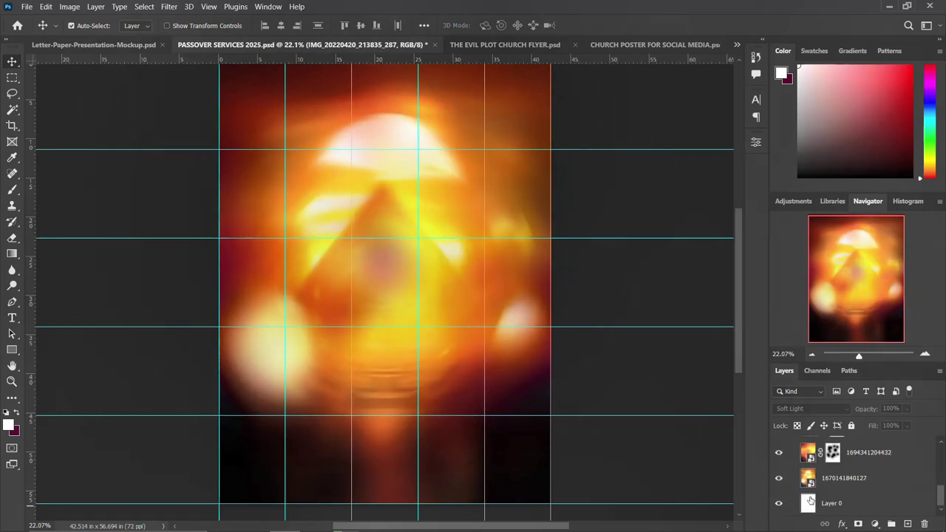
pyautogui.click(827, 502)
pyautogui.click(840, 479)
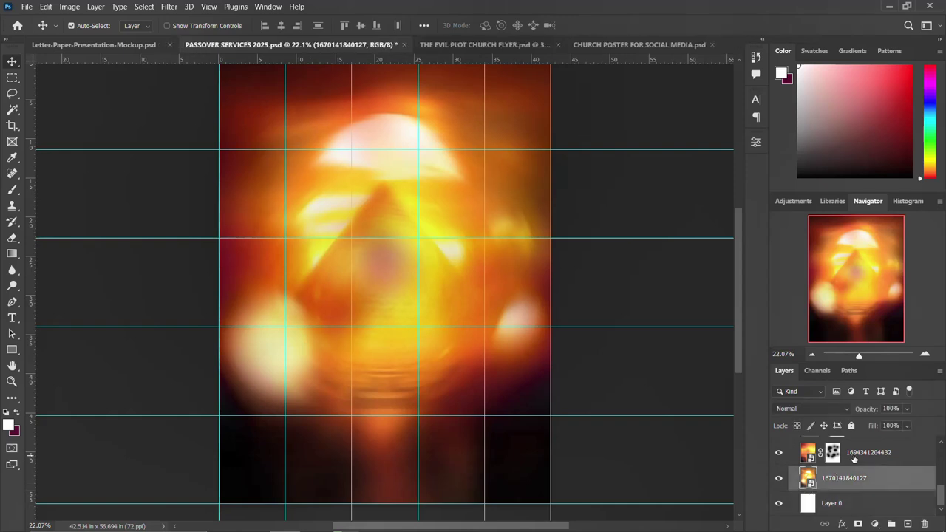
pyautogui.click(853, 458)
pyautogui.click(779, 452)
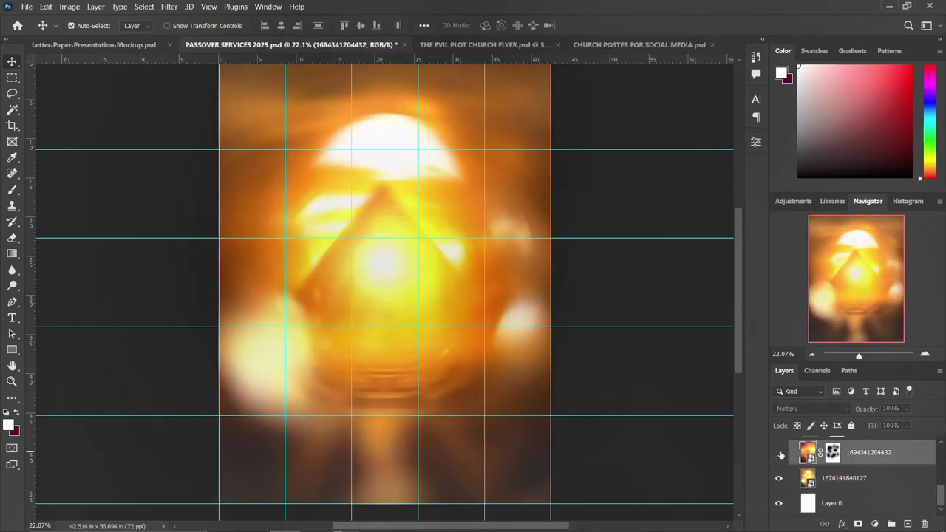
pyautogui.click(779, 453)
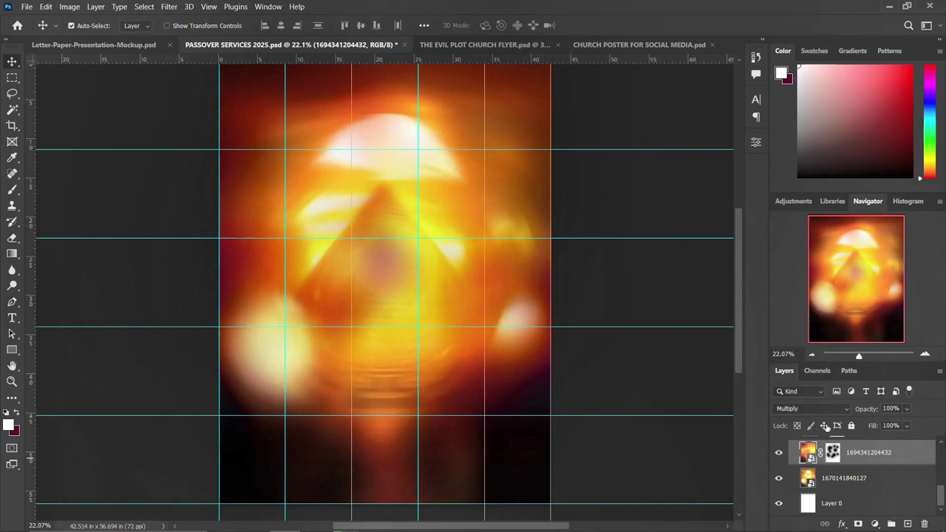
pyautogui.click(817, 410)
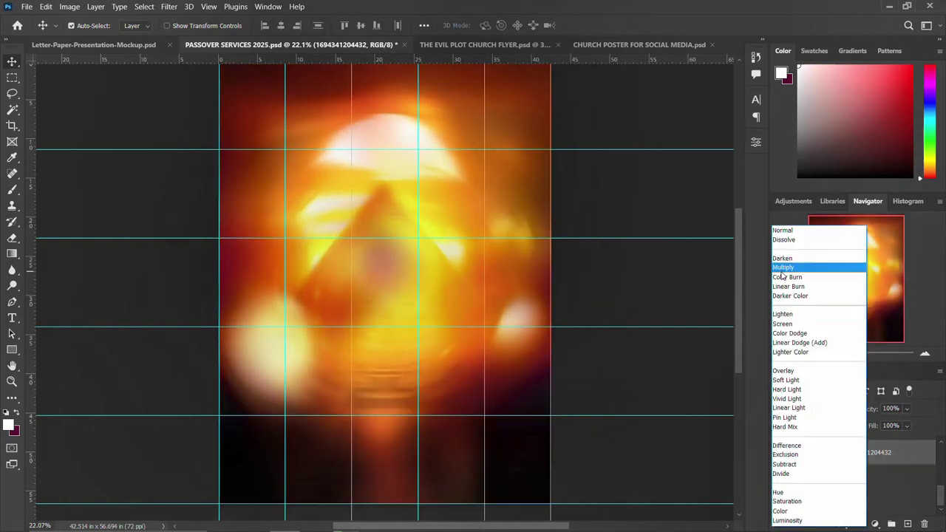
pyautogui.click(782, 267)
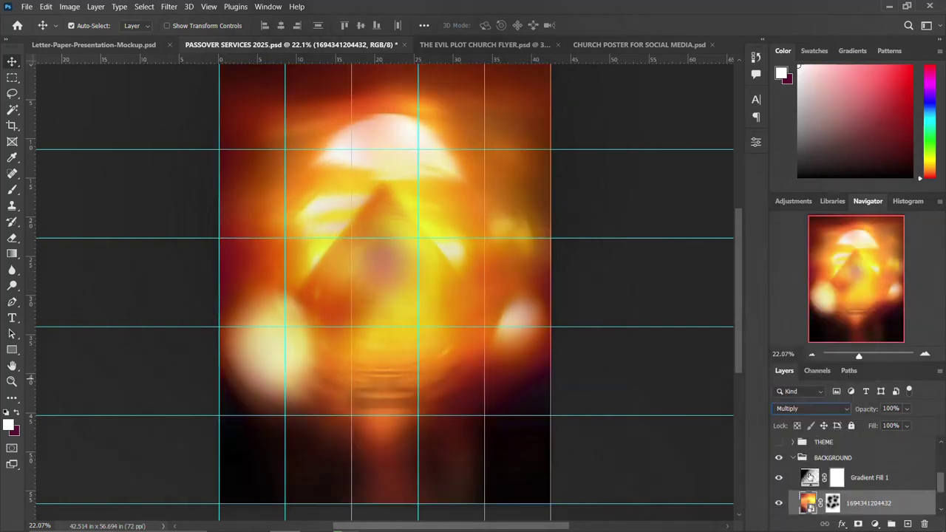
# - Collapse BACKGROUND and show the PASSOVER NIGHT title badge group again
pyautogui.click(809, 477)
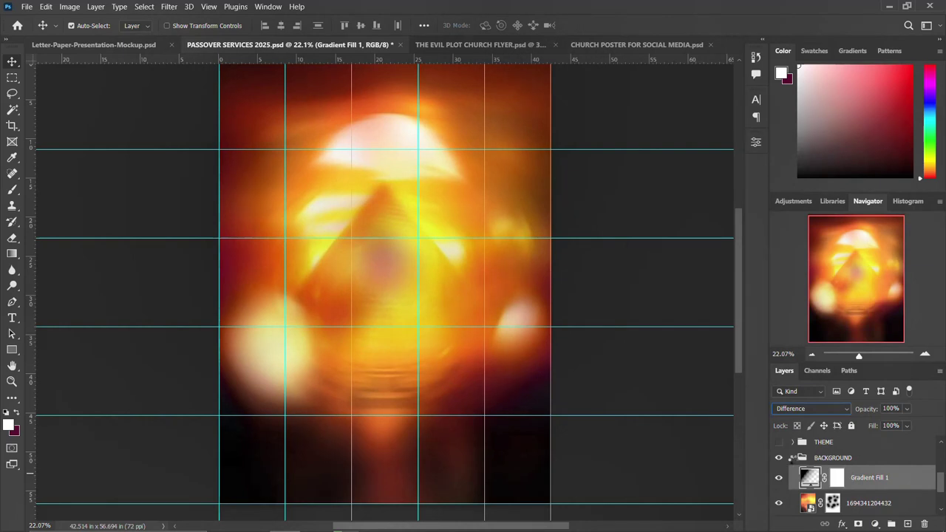
pyautogui.click(793, 458)
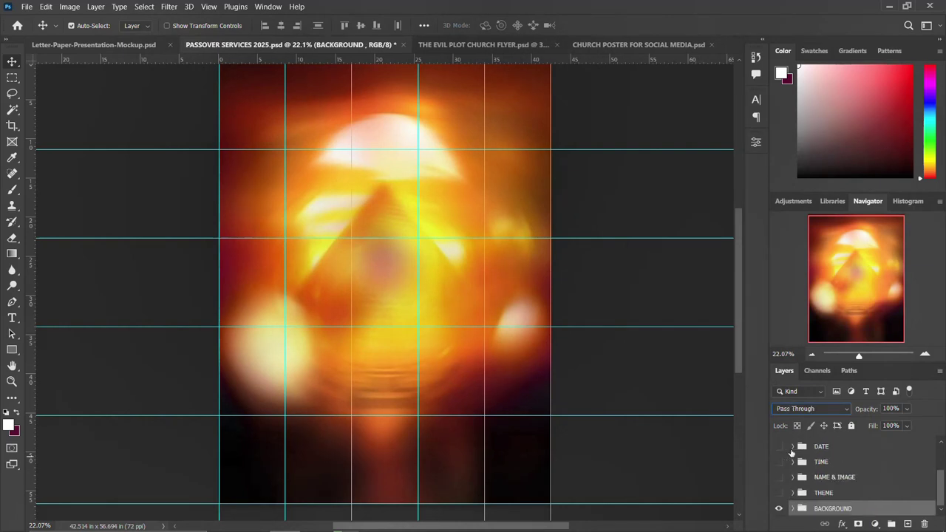
pyautogui.click(778, 492)
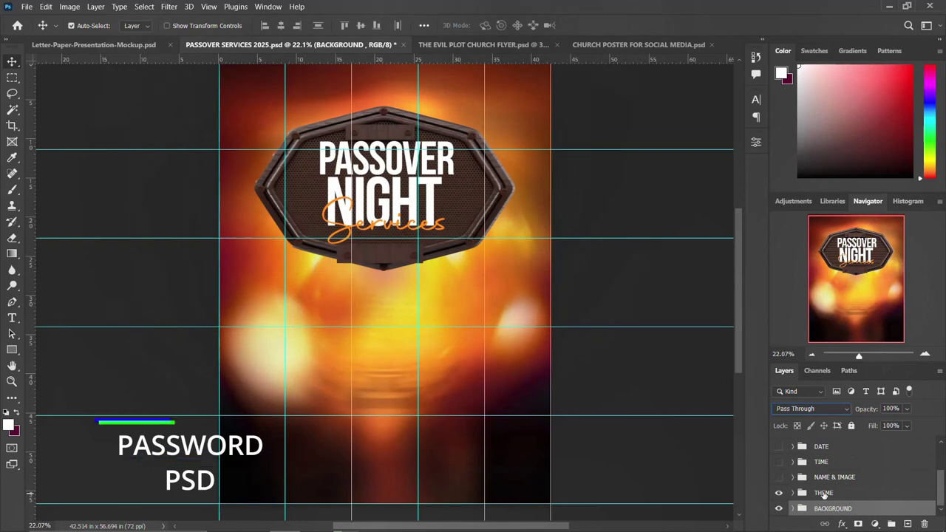
# - Expand the THEME group, check the headline's font settings, and duplicate NIGHT to its right
pyautogui.click(816, 492)
pyautogui.click(351, 169)
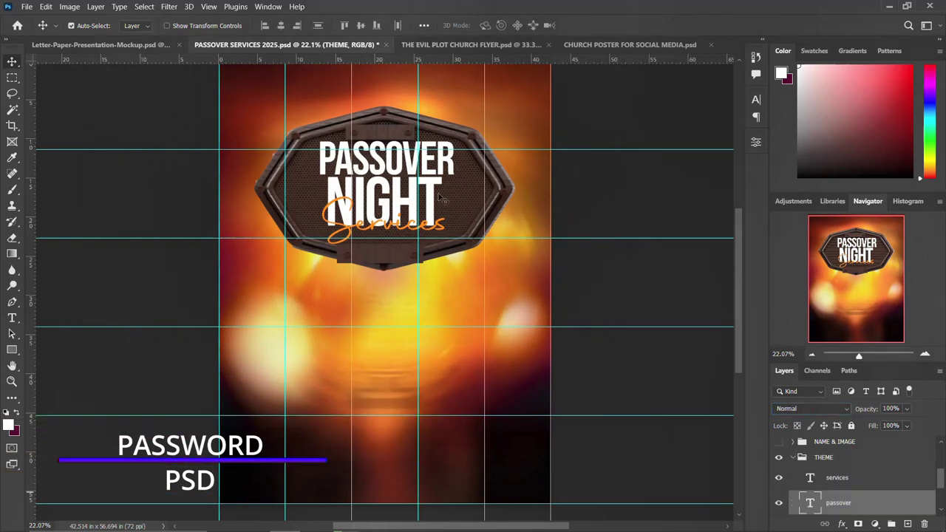
pyautogui.click(755, 101)
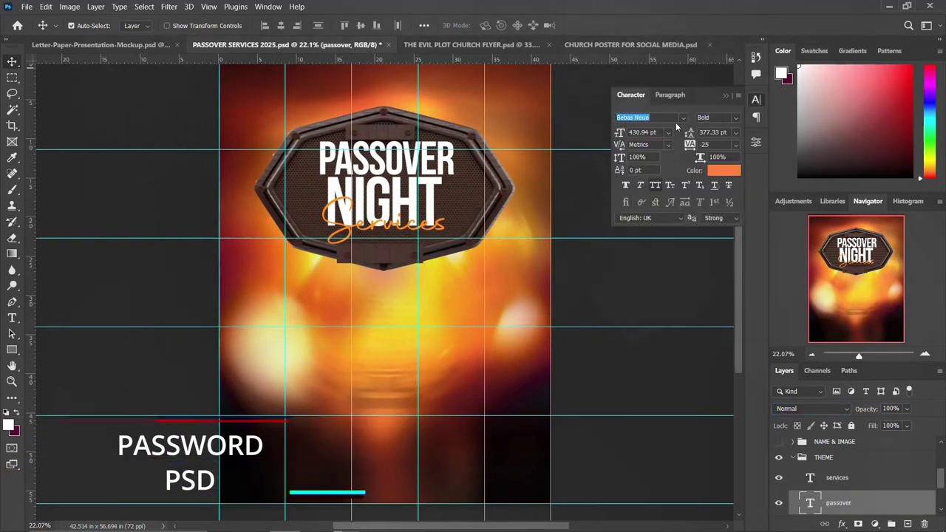
pyautogui.click(617, 118)
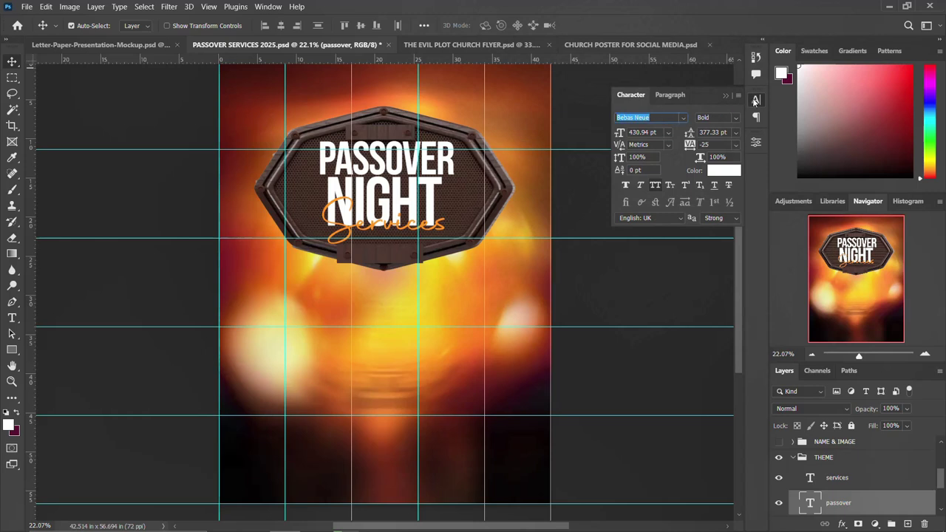
pyautogui.click(755, 101)
pyautogui.moveTo(373, 199); pyautogui.dragTo(458, 199)
# - Type 2024 into the NIGHT copy, shift NIGHT left, then delete the separate 2024 layer
pyautogui.doubleClick(458, 199)
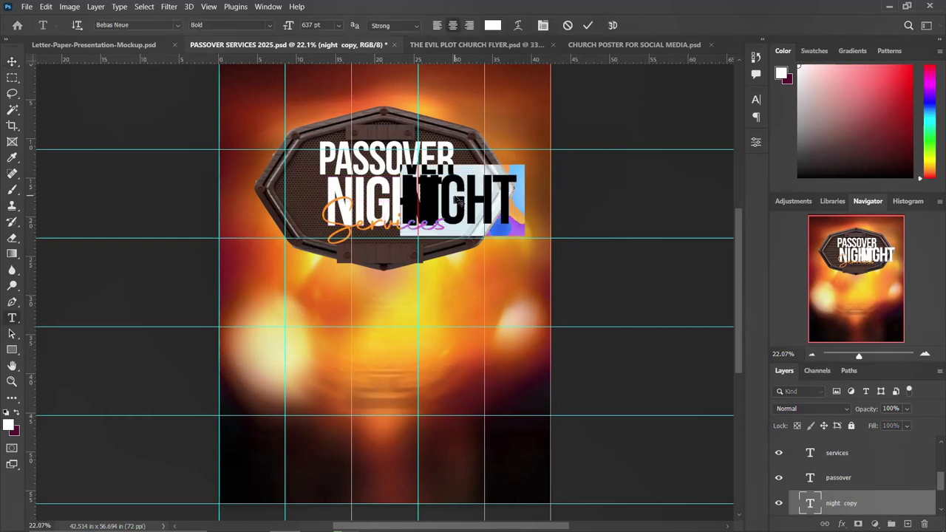
pyautogui.write('2024')
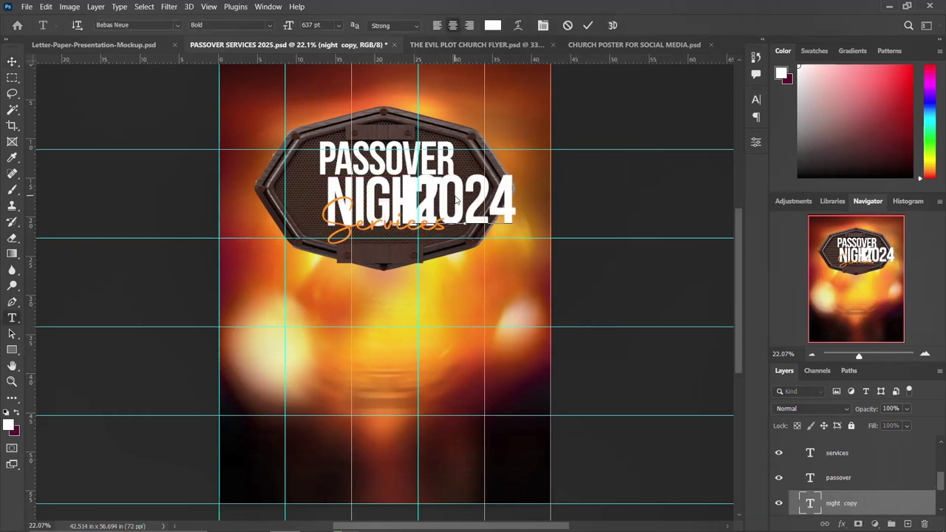
pyautogui.hotkey('ctrl', 'Return')
pyautogui.press('v')
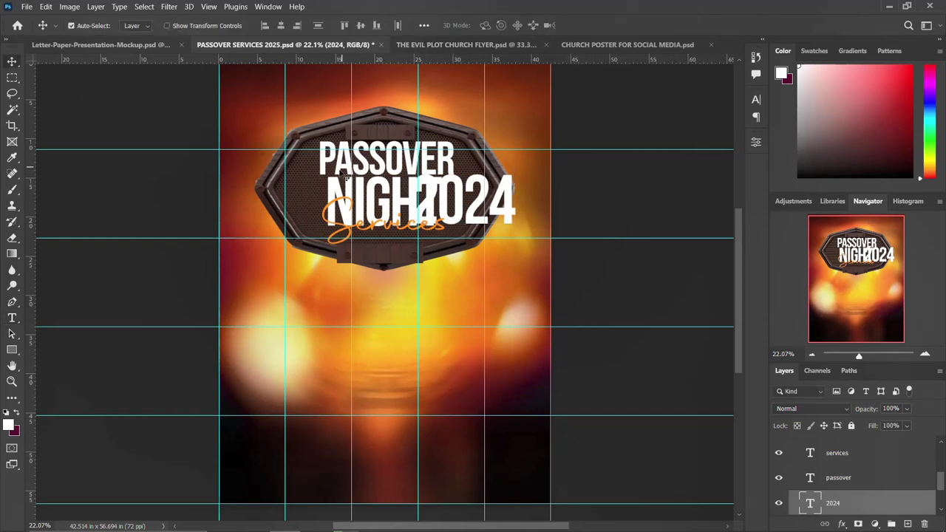
pyautogui.moveTo(337, 191); pyautogui.dragTo(302, 190)
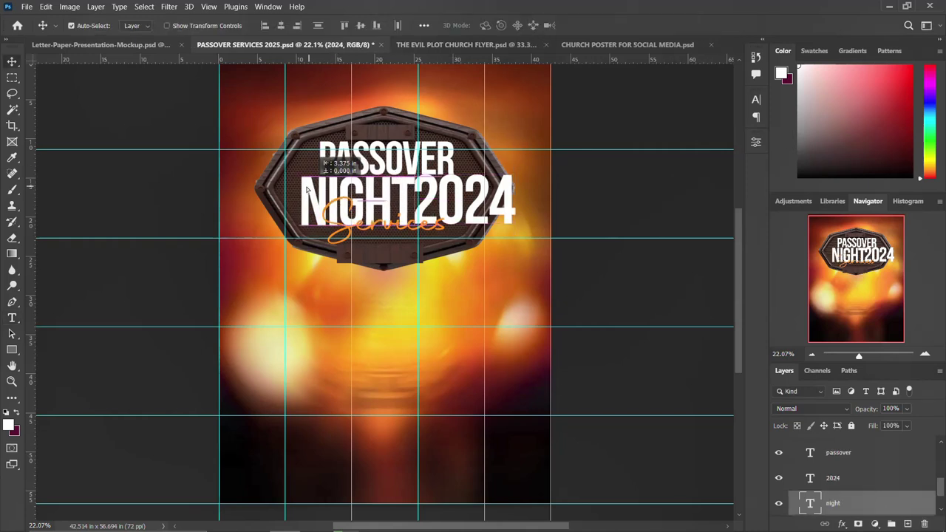
pyautogui.click(436, 193)
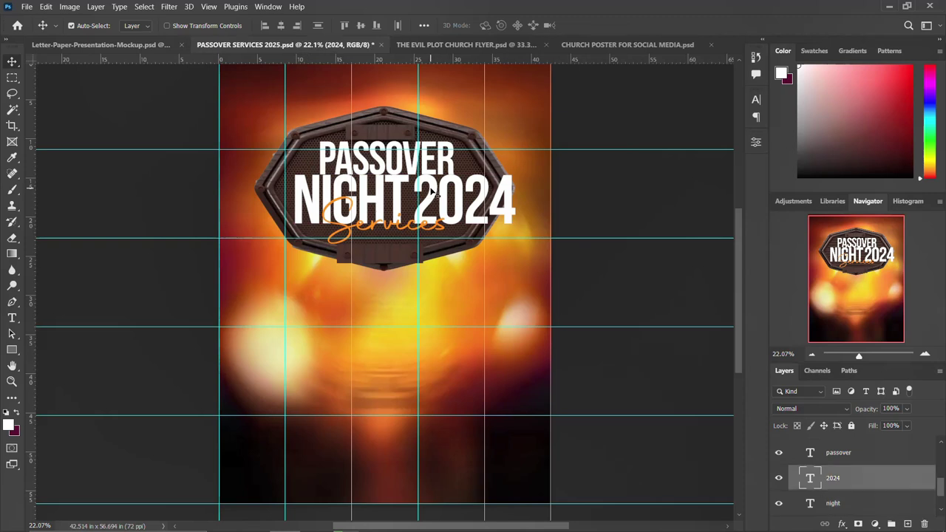
pyautogui.press('Delete')
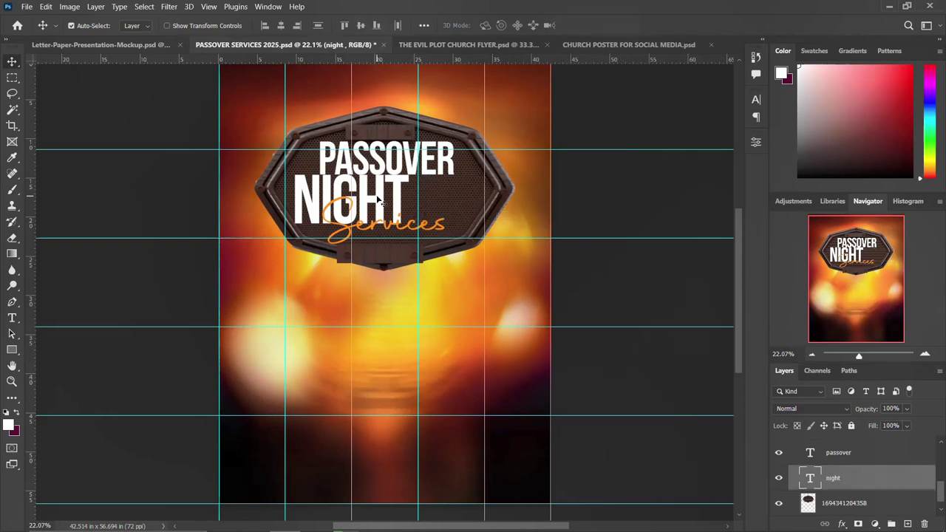
# - Edit the original NIGHT text layer to read 'NIGHT 2024'
pyautogui.doubleClick(378, 200)
pyautogui.click(409, 188)
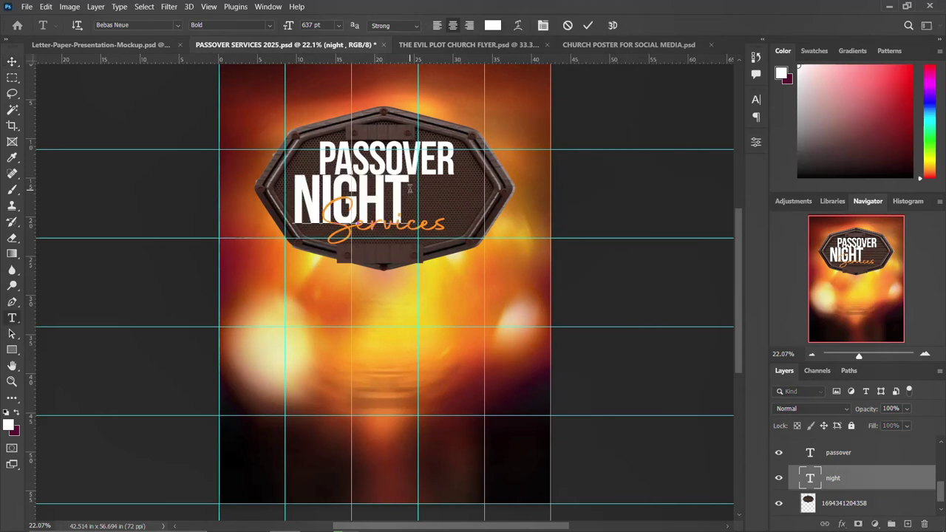
pyautogui.write('202')
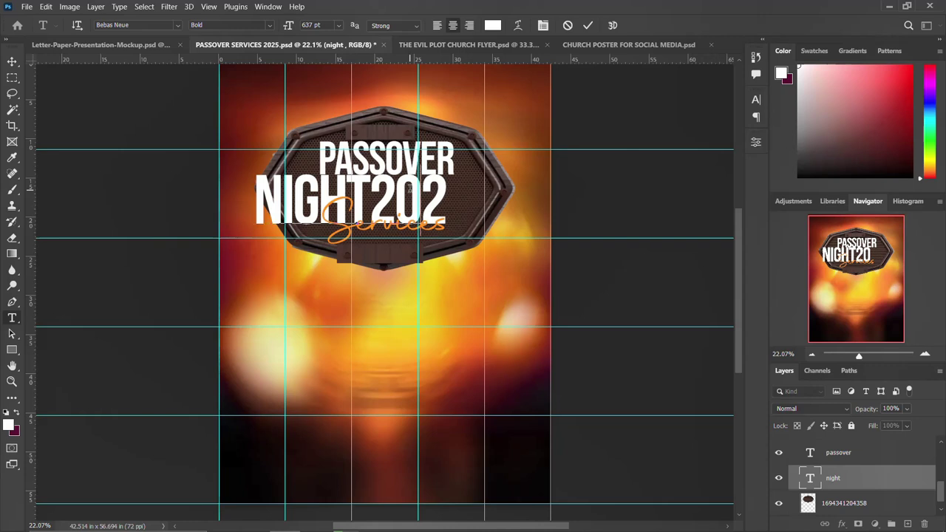
pyautogui.press('BackSpace')
pyautogui.press('BackSpace')
pyautogui.press('BackSpace')
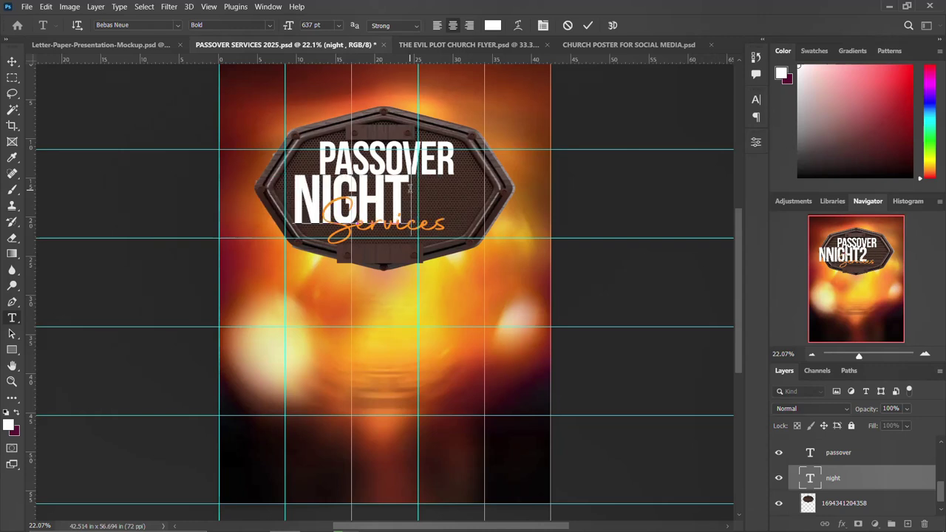
pyautogui.write('2024')
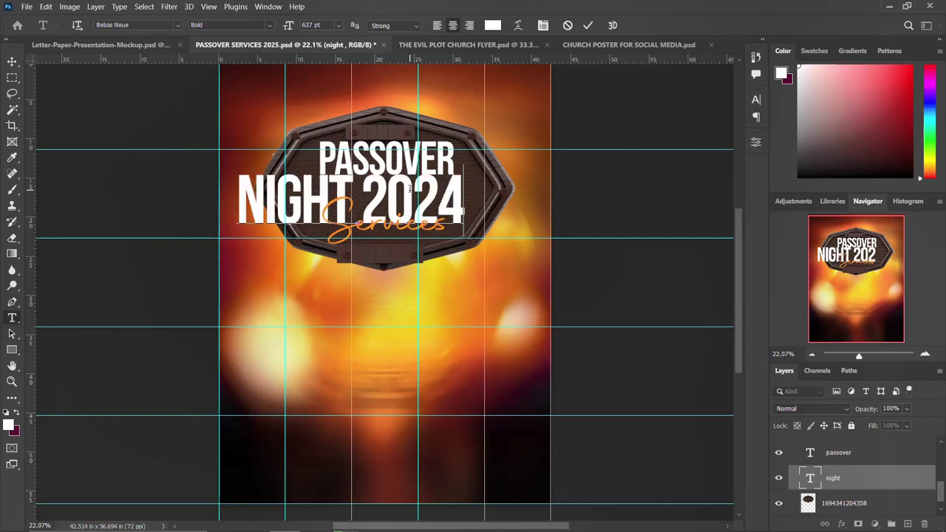
pyautogui.hotkey('ctrl', 'Return')
# - Scale the NIGHT 2024 line to about 74% and nudge it up under PASSOVER
pyautogui.hotkey('ctrl', 't')
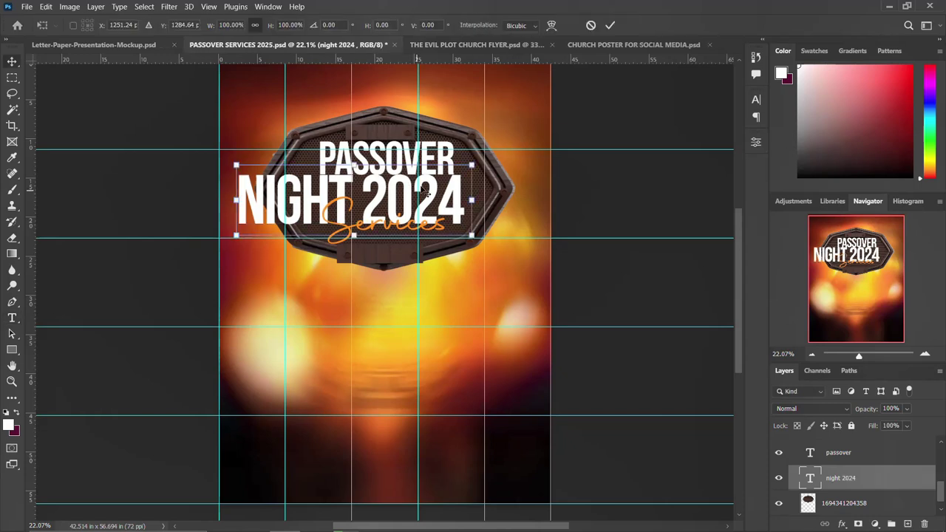
pyautogui.moveTo(470, 164); pyautogui.dragTo(426, 194)
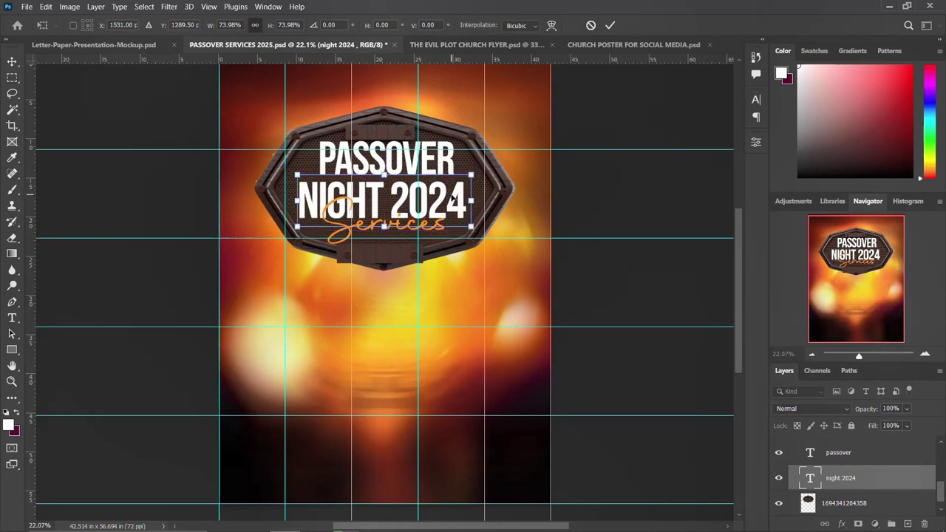
pyautogui.press('Return')
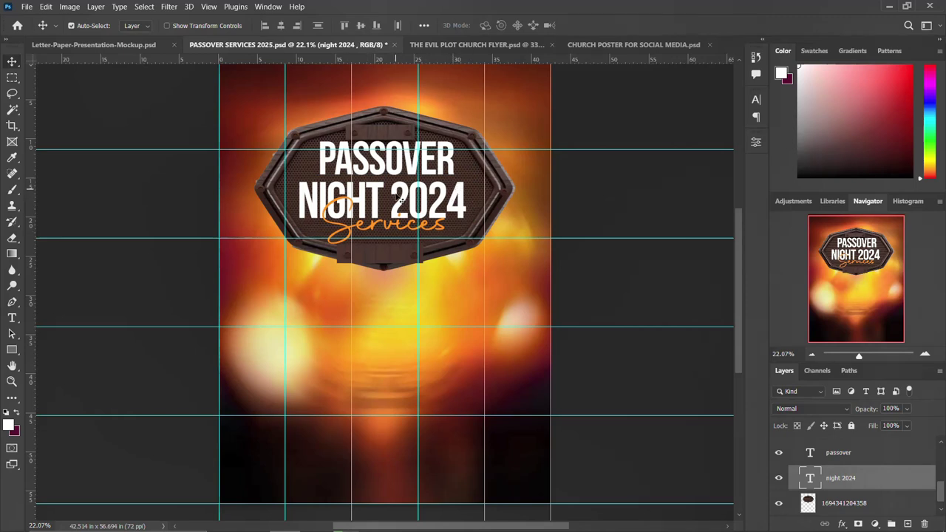
pyautogui.hotkey('shift', 'Up')
pyautogui.hotkey('shift', 'Up')
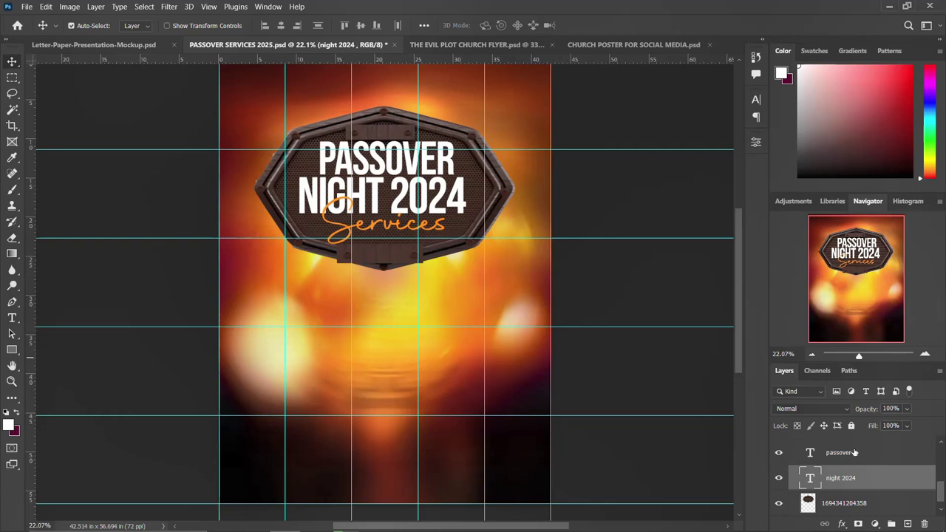
pyautogui.scroll(1, 855, 472)
pyautogui.scroll(2, 850, 479)
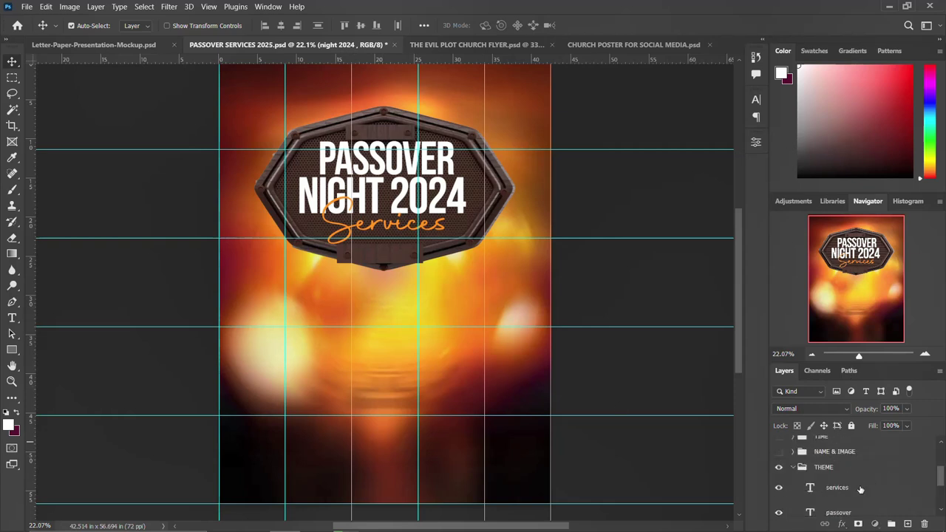
pyautogui.click(859, 488)
pyautogui.hotkey('shift', 'Up')
pyautogui.hotkey('shift', 'Up')
pyautogui.hotkey('shift', 'Up')
pyautogui.hotkey('shift', 'Up')
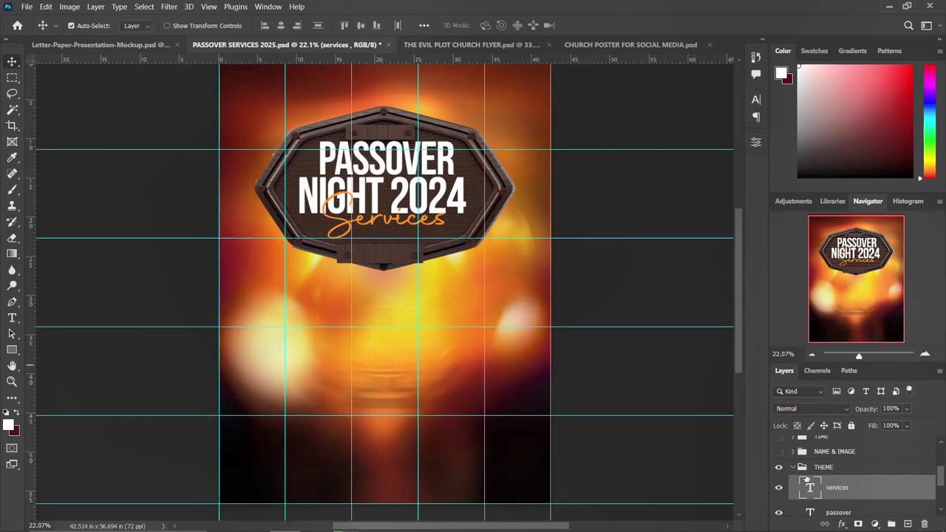
pyautogui.click(793, 467)
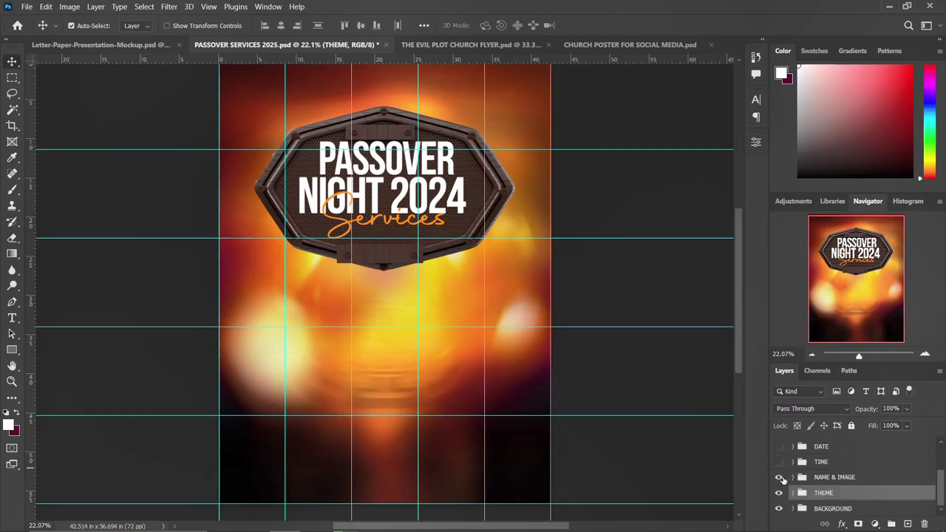
pyautogui.click(778, 478)
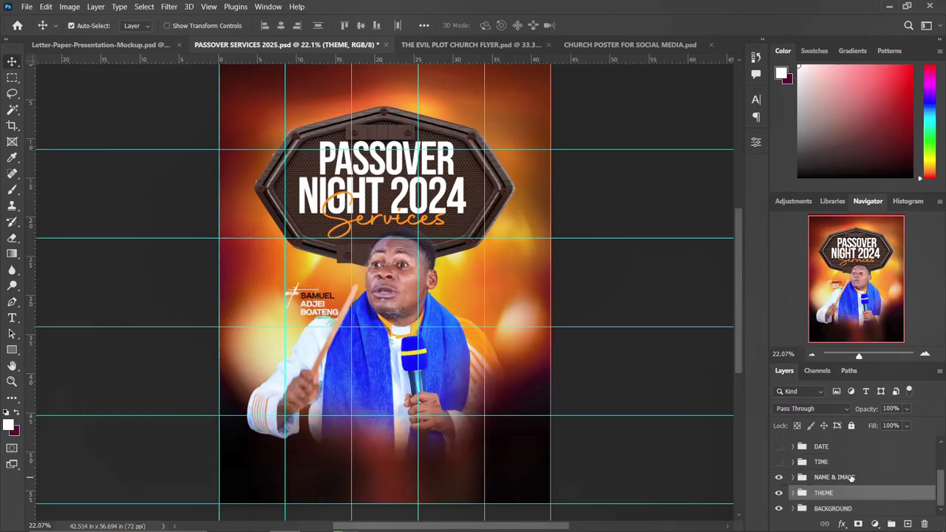
pyautogui.click(849, 478)
pyautogui.click(792, 477)
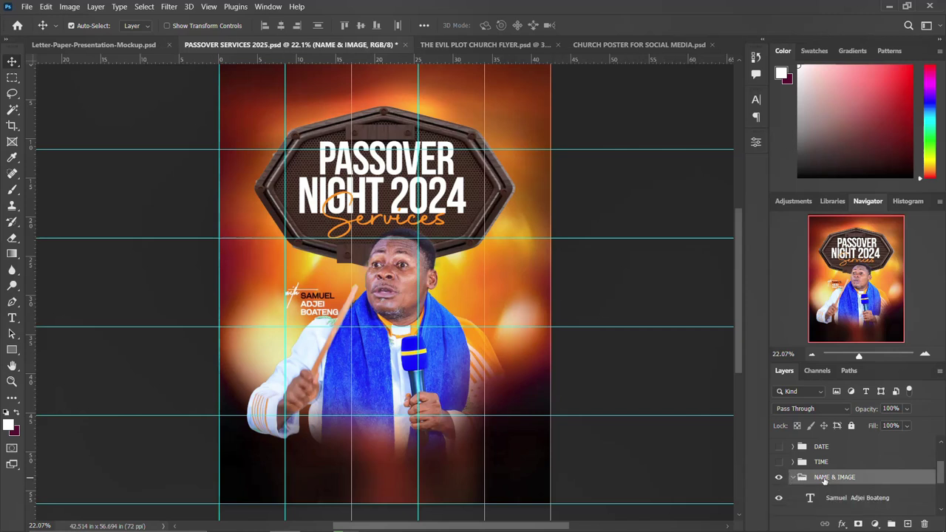
pyautogui.scroll(-1, 823, 480)
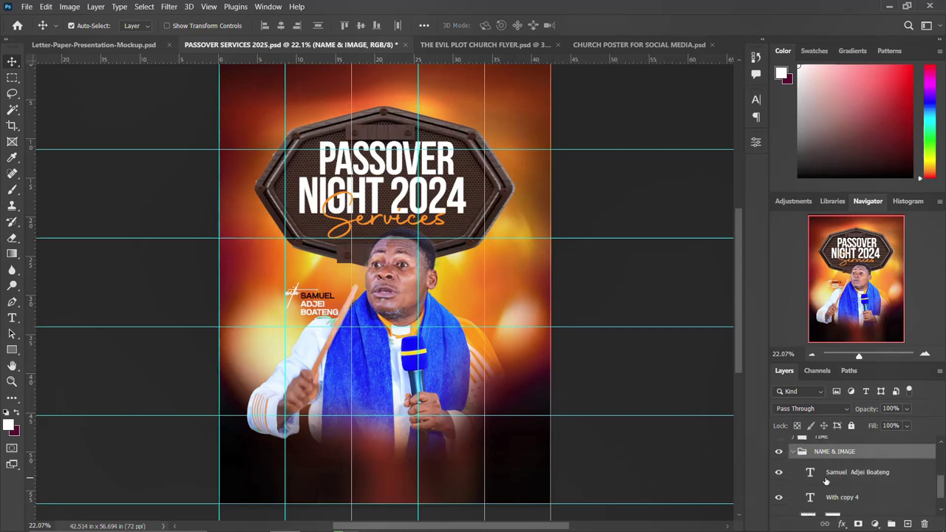
pyautogui.scroll(-1, 826, 480)
pyautogui.click(784, 449)
pyautogui.click(778, 448)
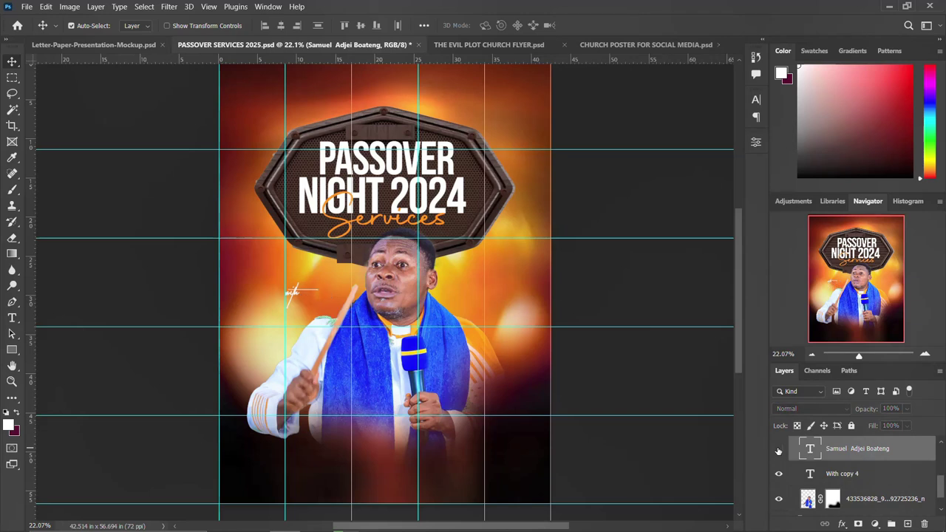
pyautogui.click(778, 449)
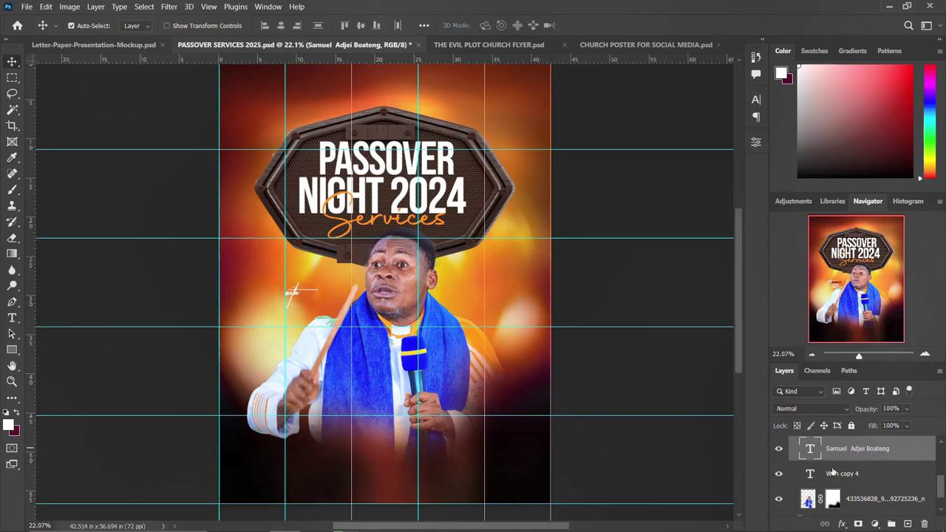
pyautogui.click(786, 473)
pyautogui.click(783, 501)
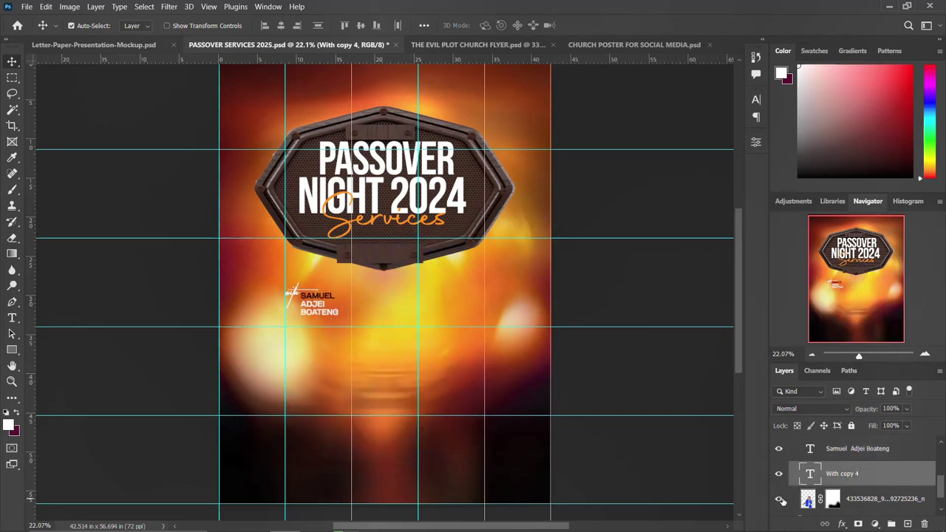
pyautogui.click(779, 500)
pyautogui.scroll(2, 857, 483)
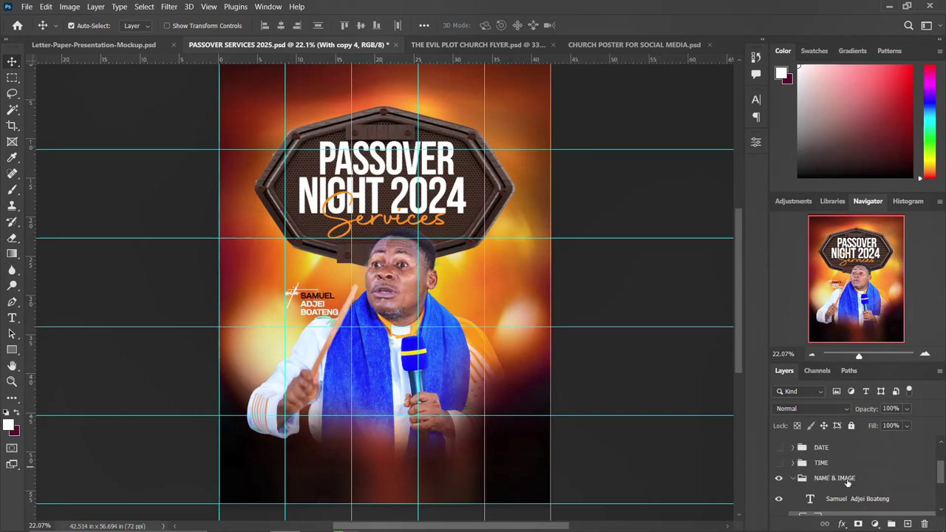
pyautogui.click(792, 480)
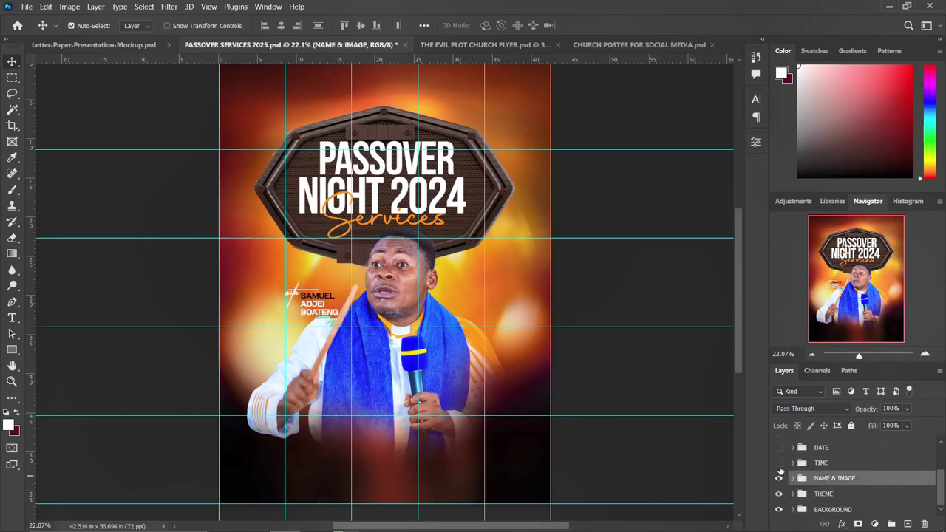
# - Show the TIME group's 6 PM badge and check the 6 PM text's character settings
pyautogui.click(778, 463)
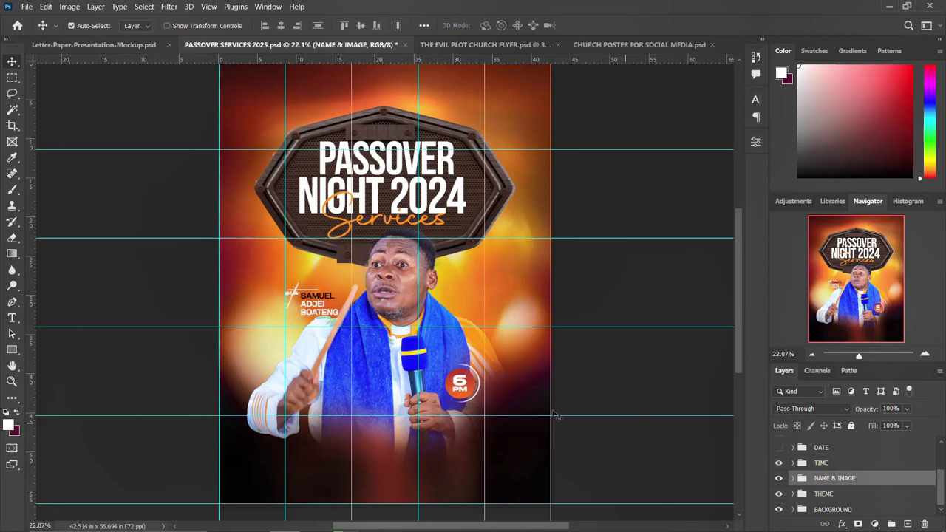
pyautogui.click(458, 382)
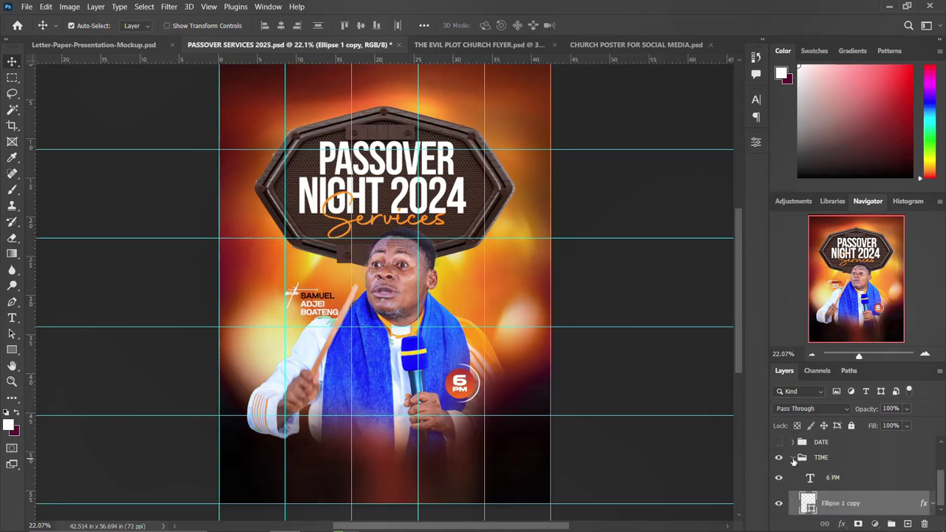
pyautogui.click(793, 460)
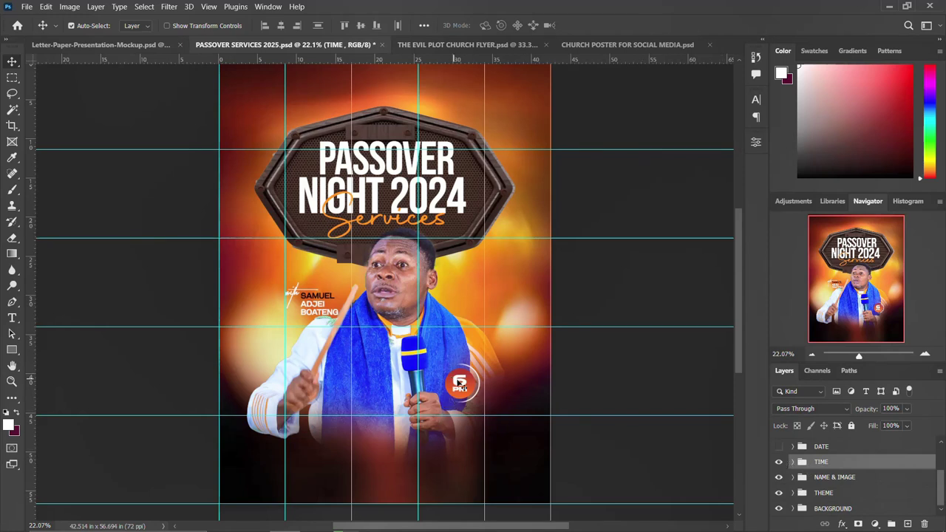
pyautogui.click(458, 382)
pyautogui.click(754, 101)
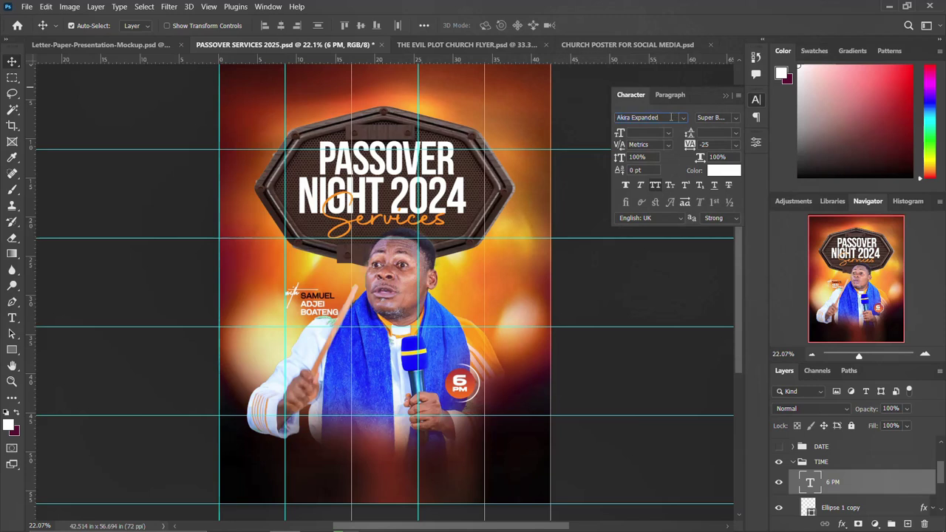
pyautogui.click(755, 100)
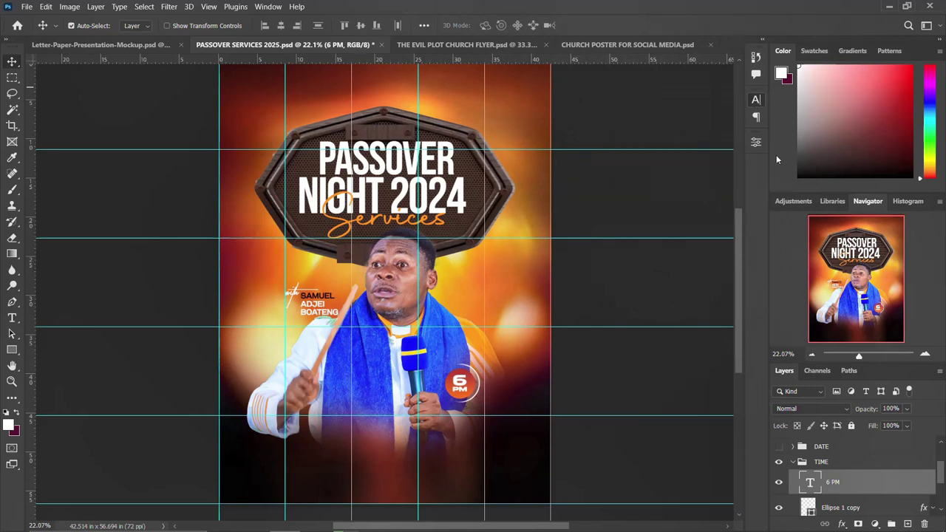
# - Turn on the DATE, DOWN DETAILS and LOGO groups to show date, venue banner and logo
pyautogui.click(791, 461)
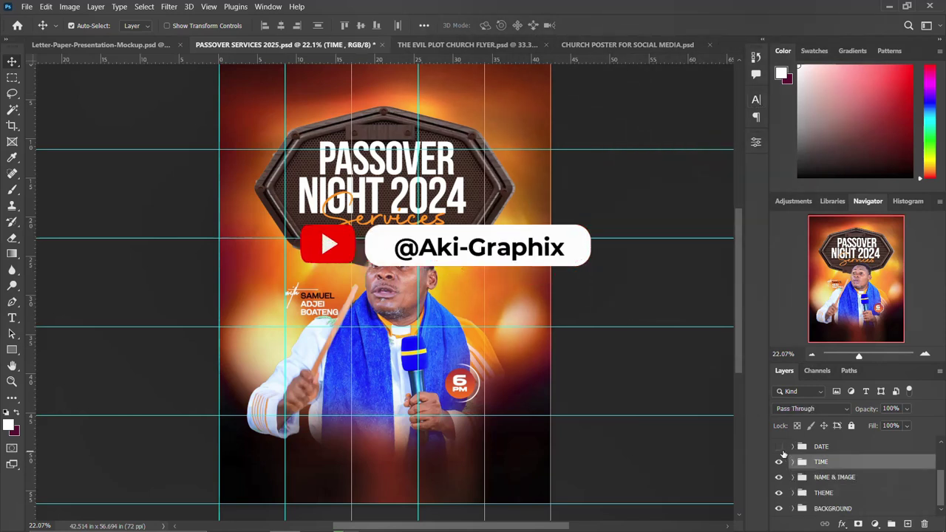
pyautogui.click(778, 446)
pyautogui.click(792, 446)
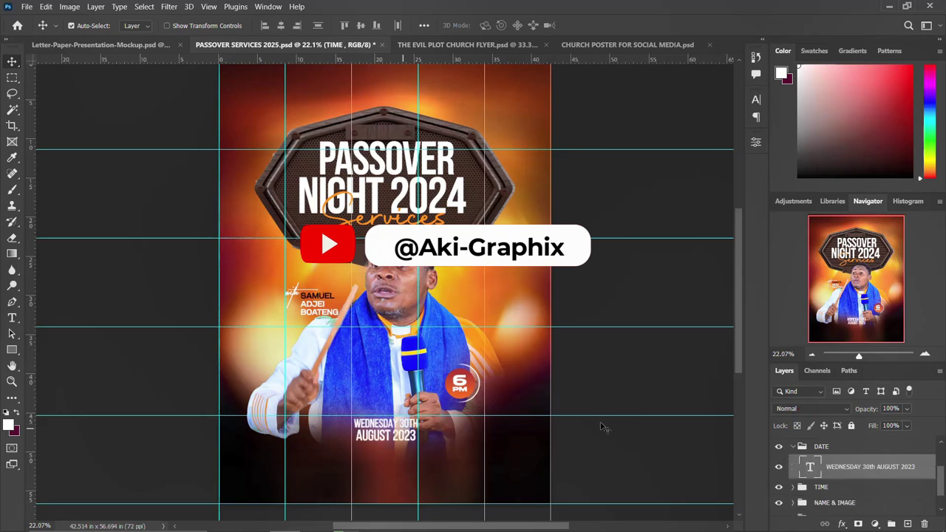
pyautogui.click(805, 459)
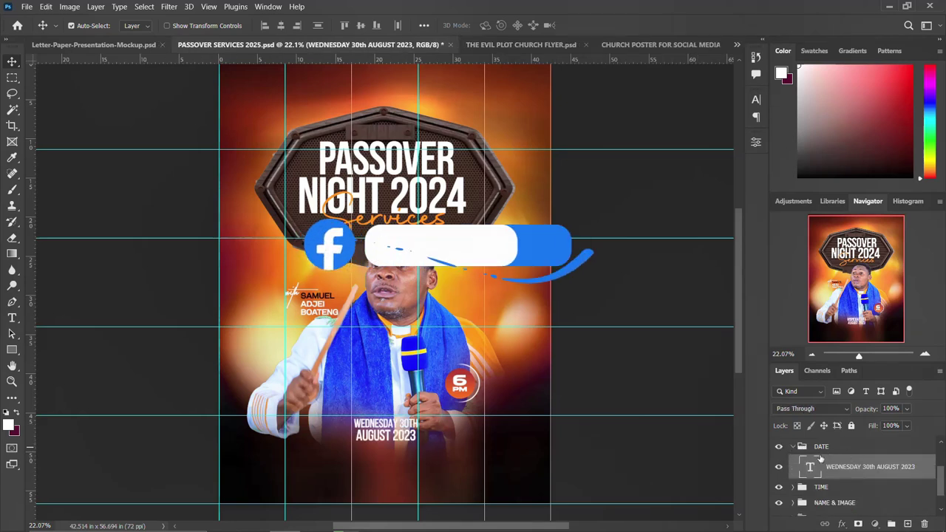
pyautogui.click(794, 447)
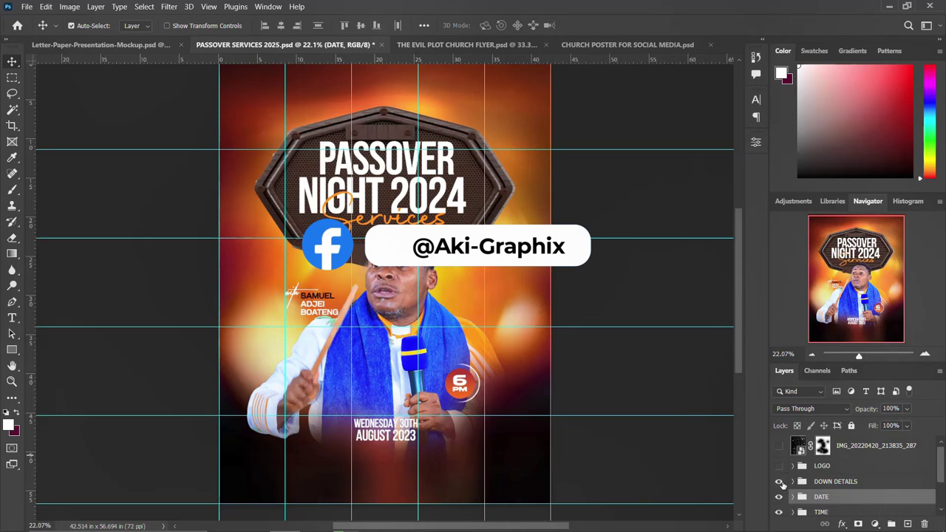
pyautogui.click(779, 482)
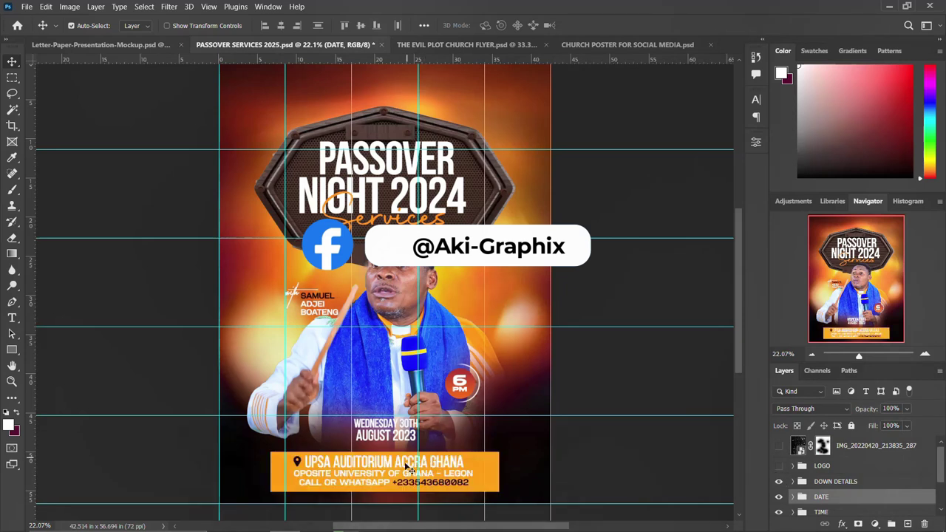
pyautogui.click(778, 465)
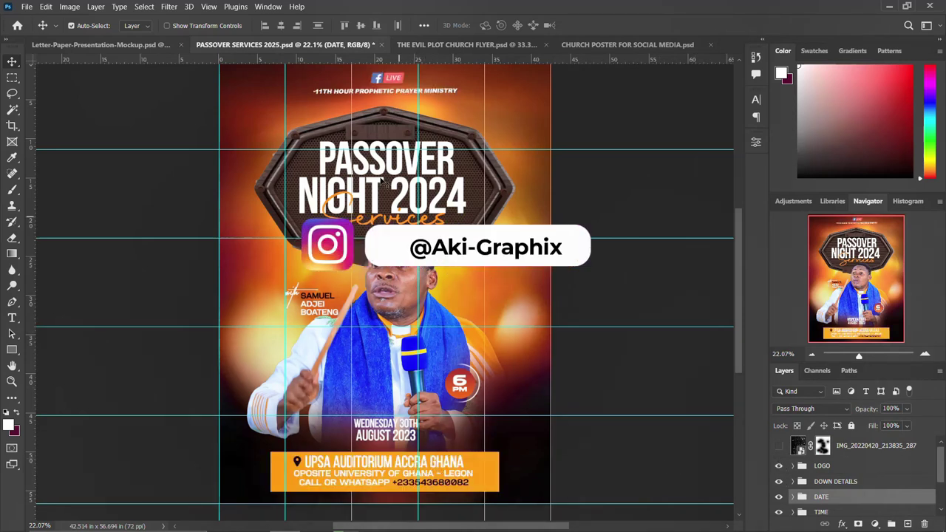
# - Show the IMG_20220420 fire overlay, try 50% opacity, then restore it to 100%
pyautogui.scroll(1, 866, 484)
pyautogui.click(778, 448)
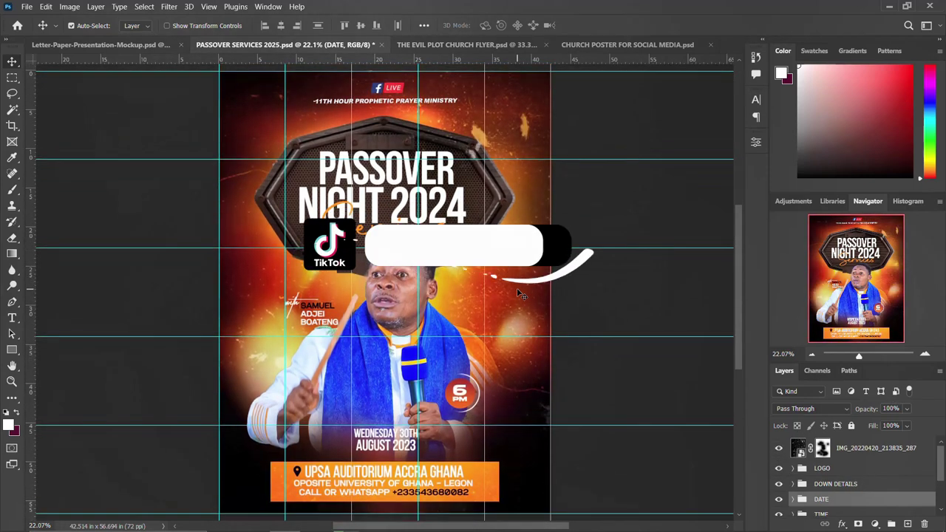
pyautogui.click(894, 448)
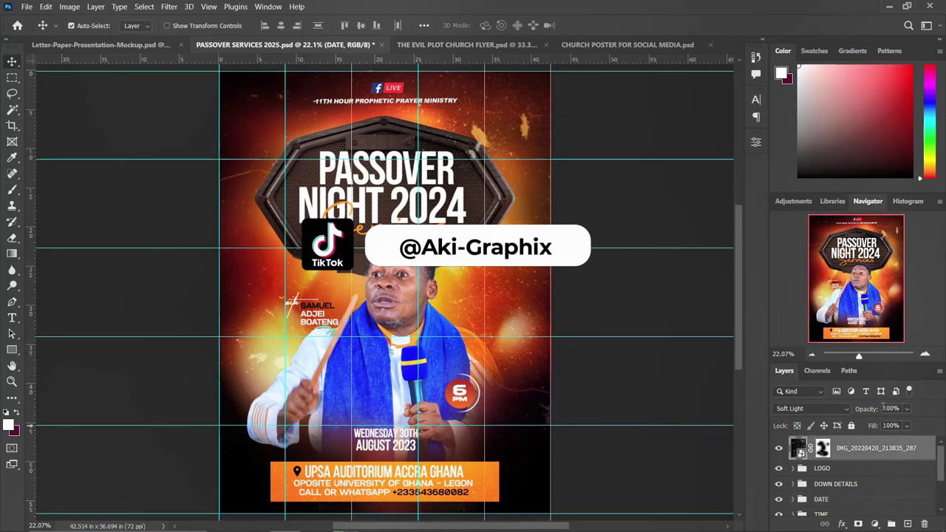
pyautogui.click(873, 410)
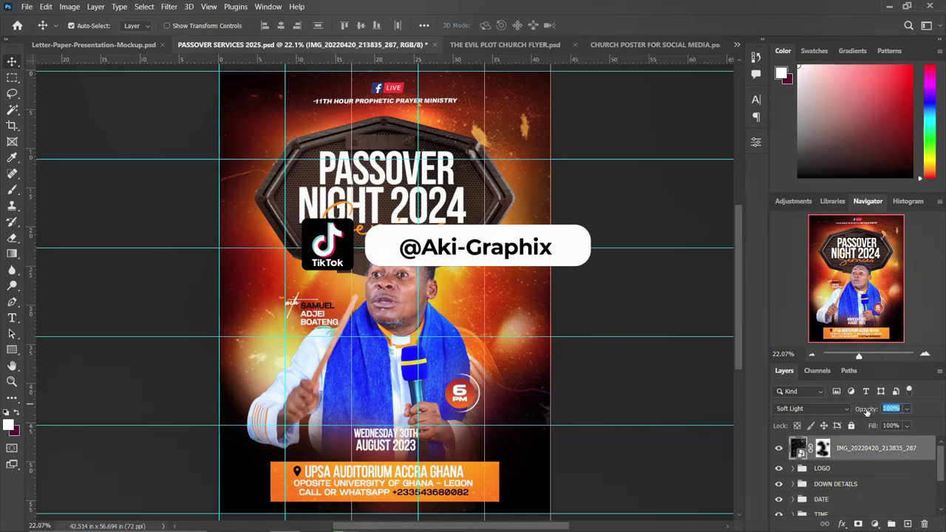
pyautogui.write('50')
pyautogui.press('Return')
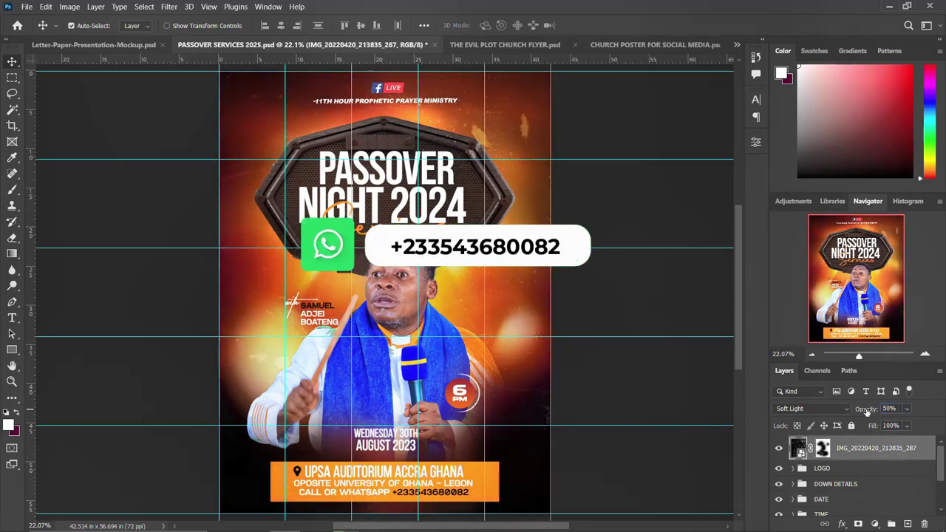
pyautogui.write('100')
pyautogui.press('Return')
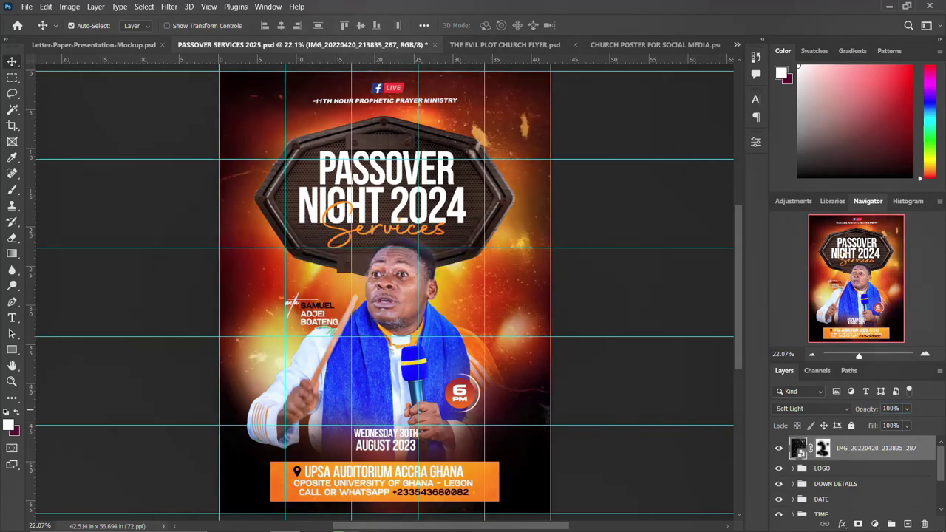
pyautogui.click(874, 524)
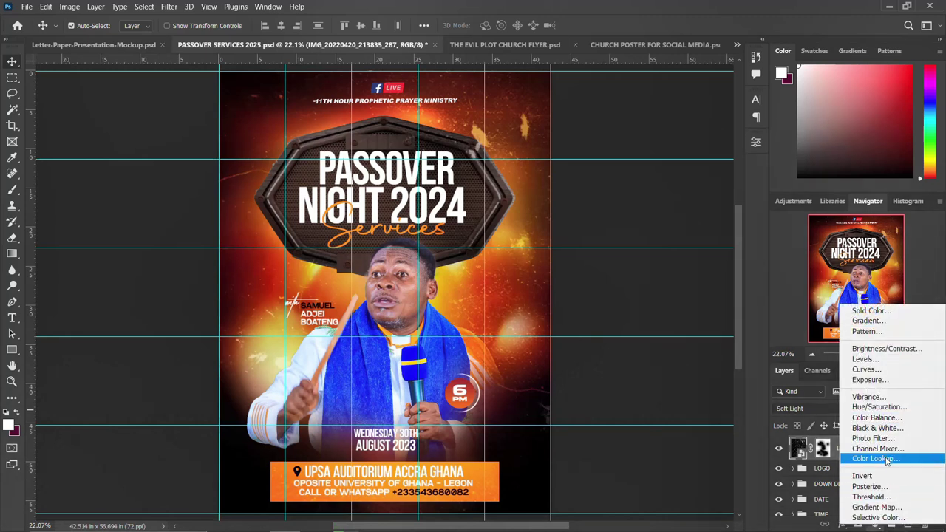
# - Add a Color Lookup layer, trying filmstock_50 and then the FoggyNight look
pyautogui.click(886, 459)
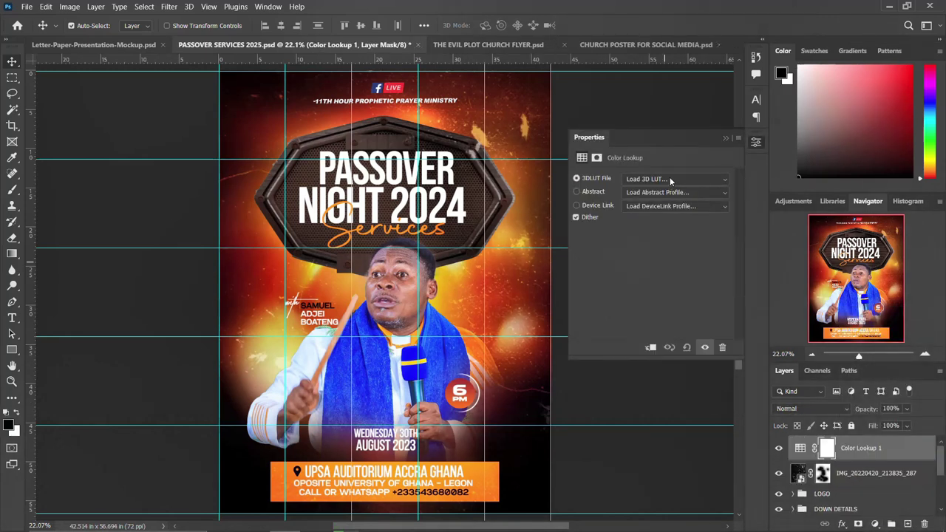
pyautogui.click(669, 180)
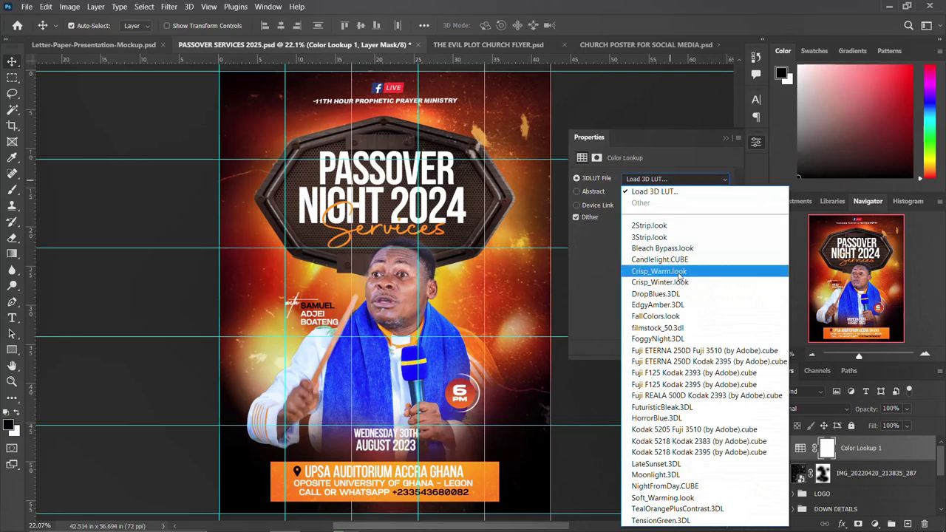
pyautogui.click(678, 327)
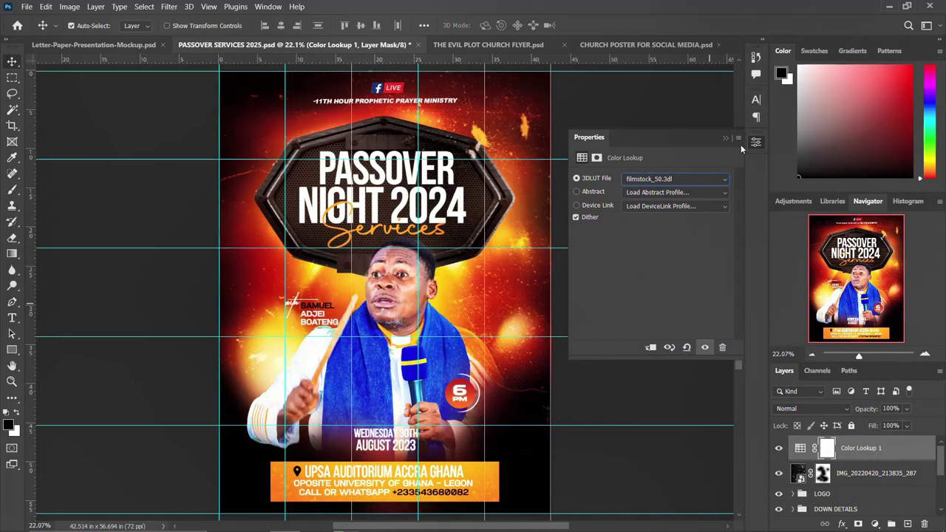
pyautogui.click(684, 178)
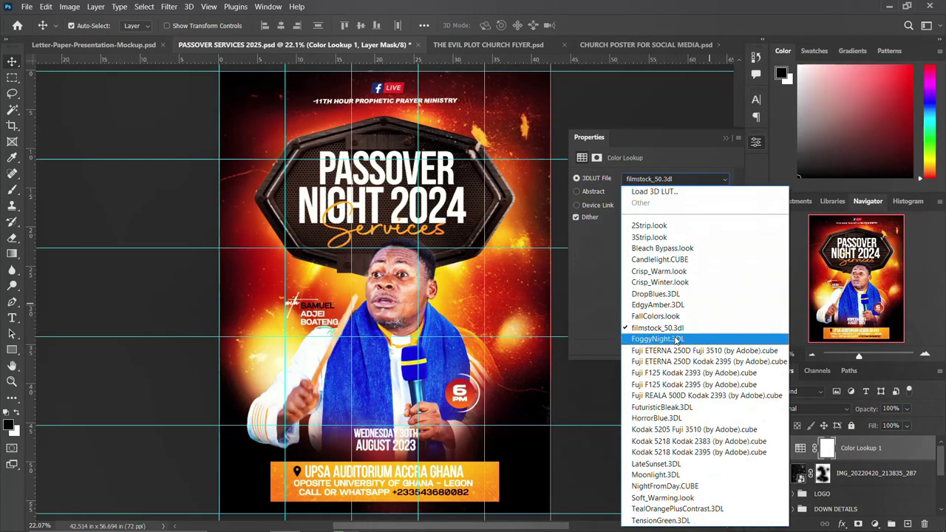
pyautogui.click(674, 339)
pyautogui.click(755, 143)
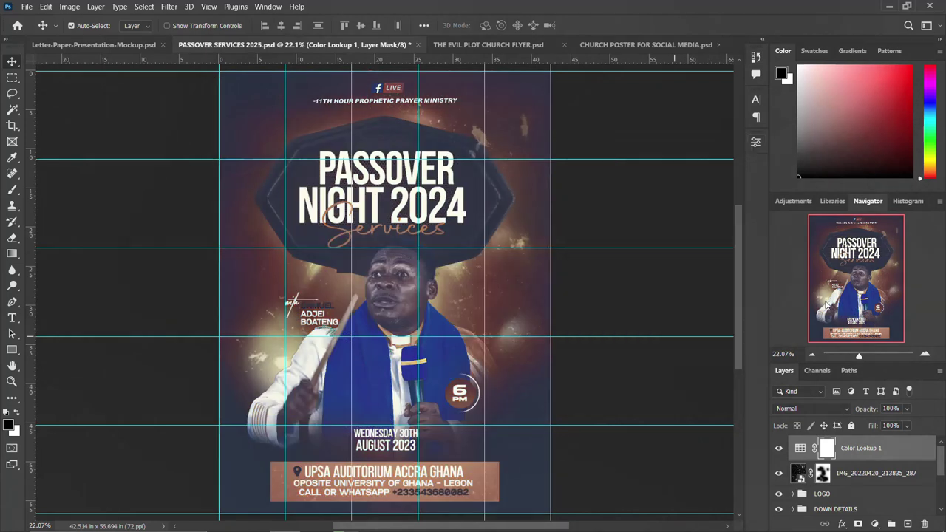
# - Set the Color Lookup layer's blend mode to Lighten
pyautogui.click(818, 405)
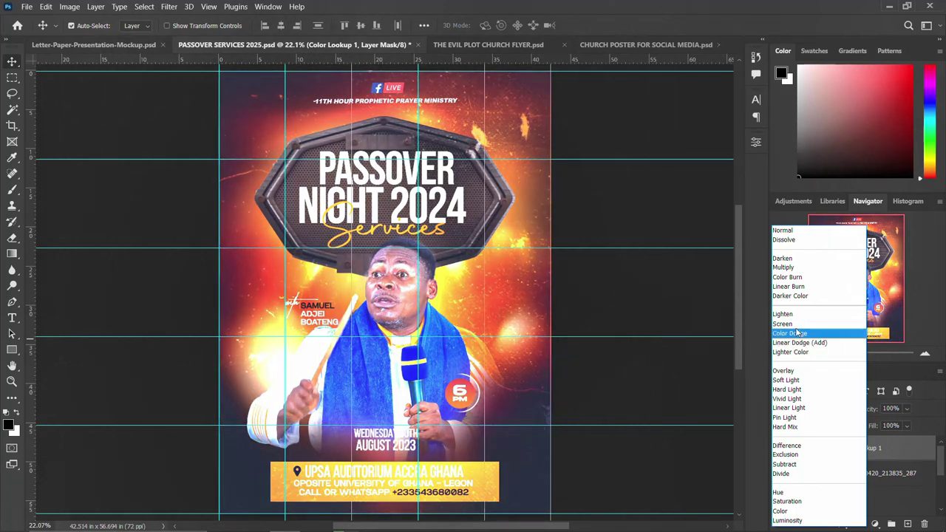
pyautogui.click(794, 315)
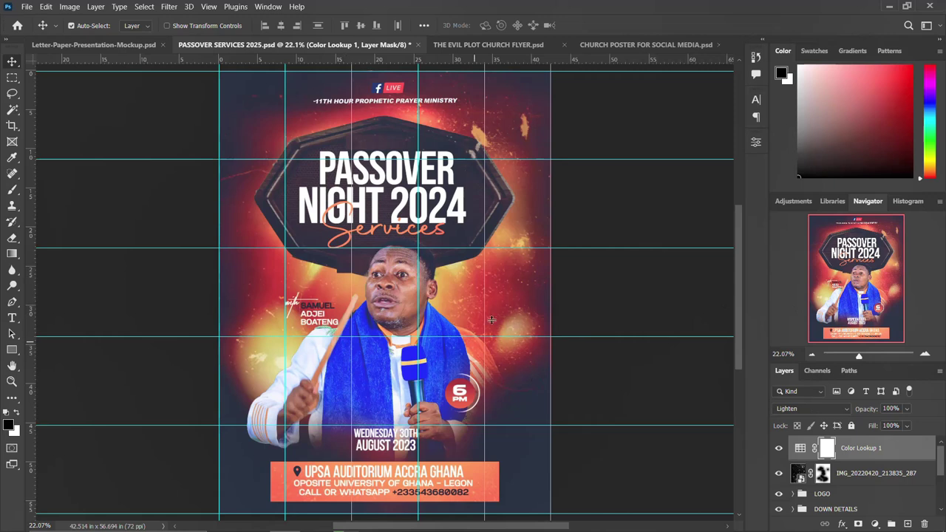
pyautogui.scroll(-1, 399, 484)
pyautogui.scroll(2, 416, 390)
pyautogui.scroll(-1, 415, 390)
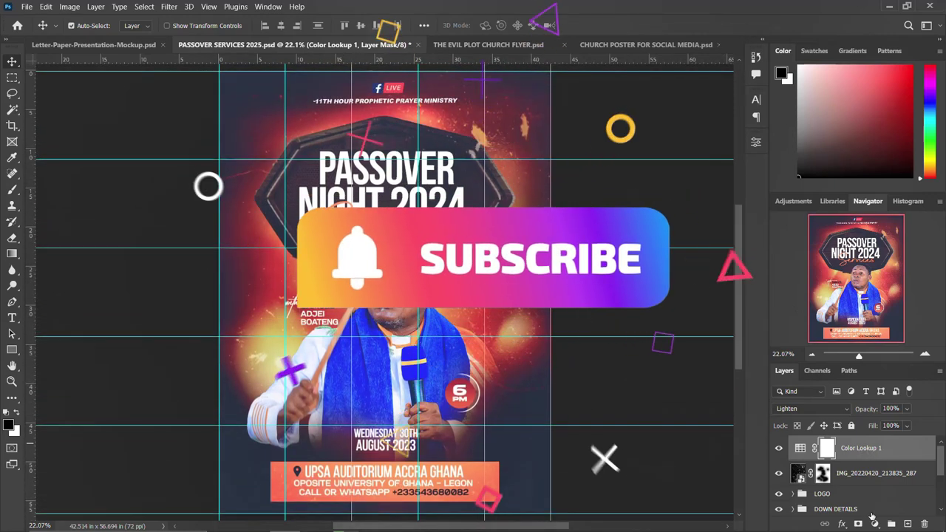
# - Add a Hue/Saturation adjustment layer above the Color Lookup layer
pyautogui.click(890, 448)
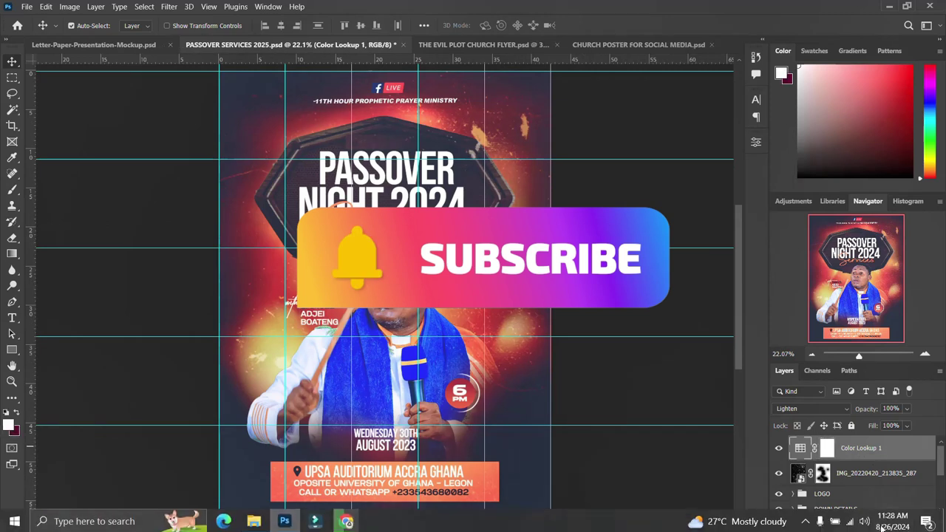
pyautogui.click(874, 523)
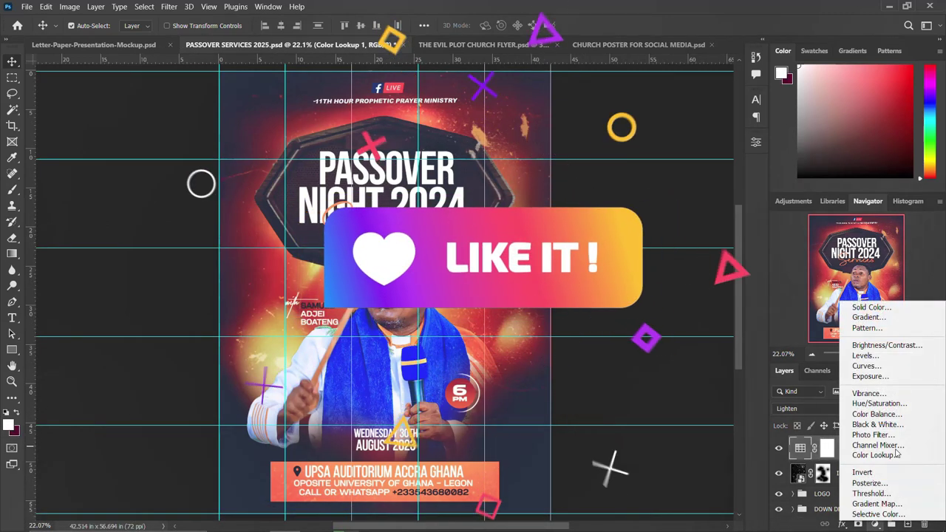
pyautogui.click(876, 454)
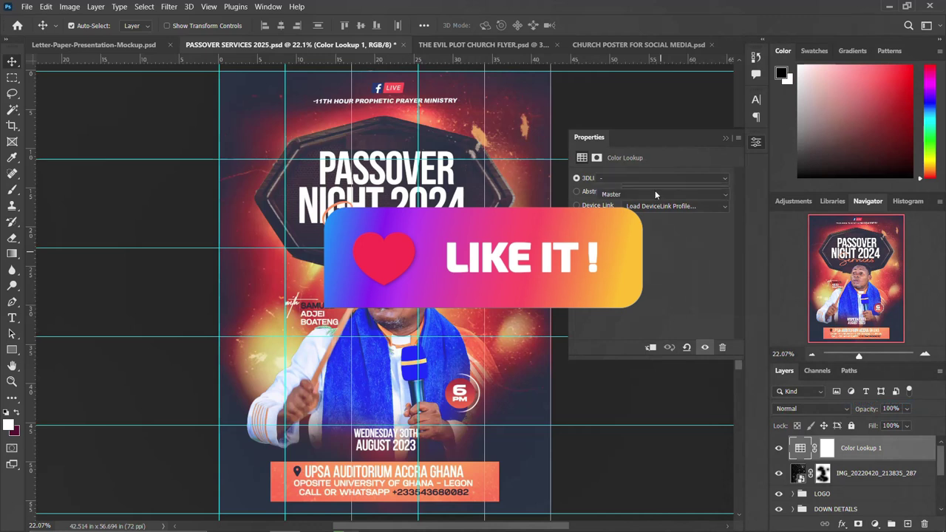
# - Set the Hue/Saturation layer to Hue -5 and Saturation +18, hiding Color Lookup 1
pyautogui.moveTo(634, 220); pyautogui.dragTo(651, 220)
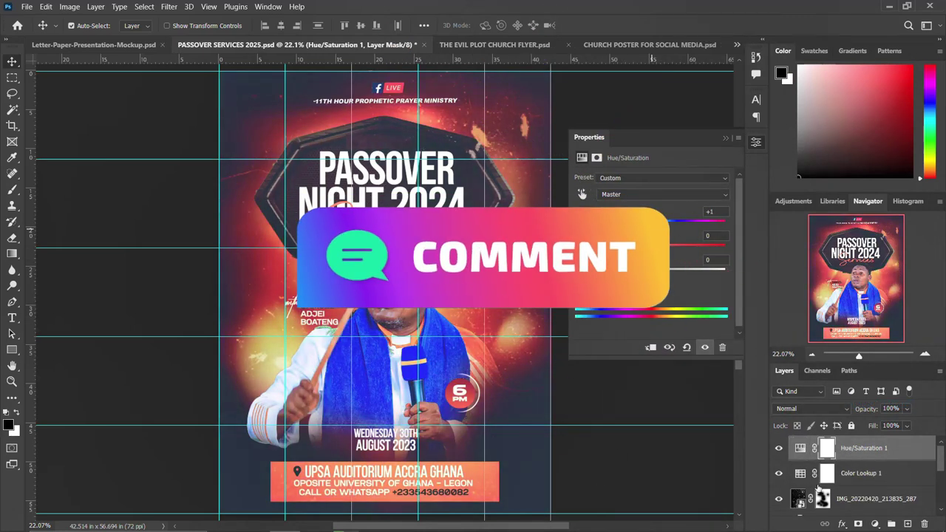
pyautogui.click(778, 472)
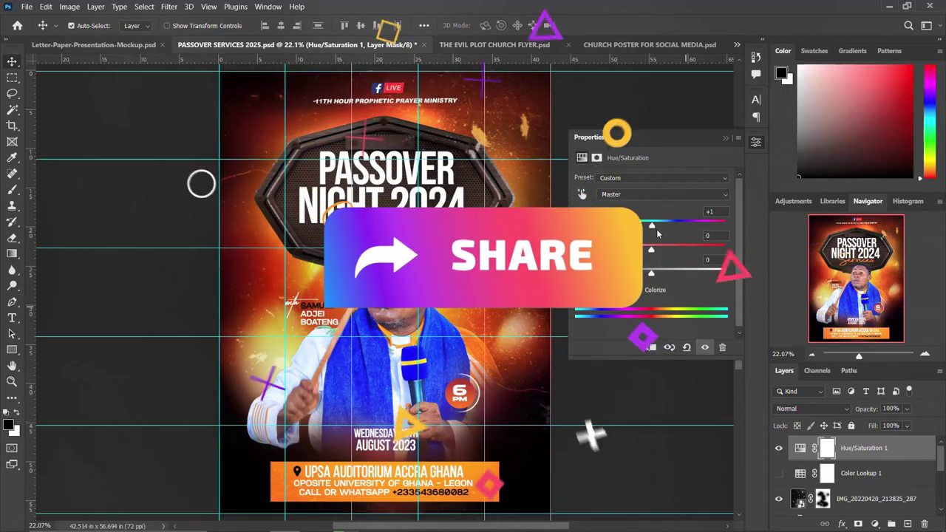
pyautogui.moveTo(651, 223)
pyautogui.mouseDown()
pyautogui.moveTo(636, 224)
pyautogui.moveTo(653, 221)
pyautogui.moveTo(628, 248)
pyautogui.mouseUp()
pyautogui.moveTo(645, 252)
pyautogui.mouseDown()
pyautogui.moveTo(661, 254)
pyautogui.moveTo(664, 224)
pyautogui.moveTo(632, 223)
pyautogui.moveTo(648, 226)
pyautogui.mouseUp()
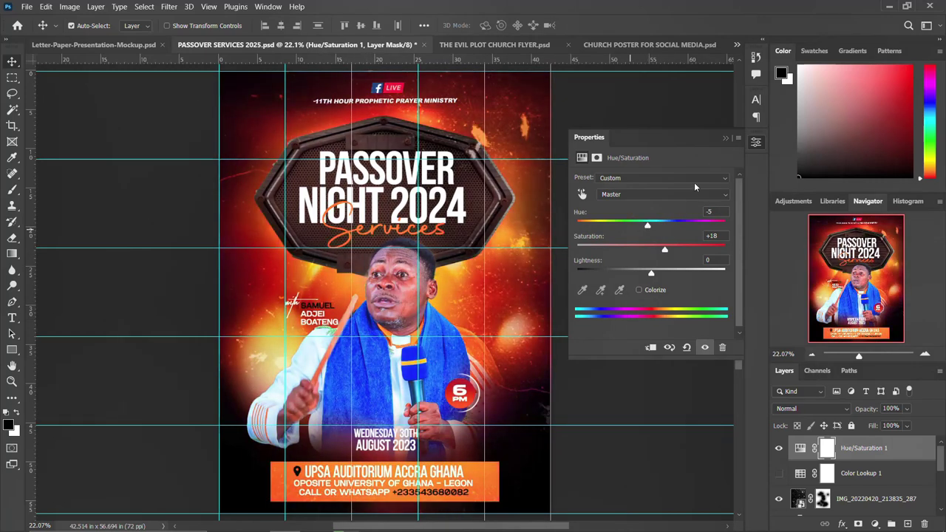
pyautogui.click(755, 143)
# - Delete Color Lookup 1 and clip Hue/Saturation 1 to the fire overlay photo
pyautogui.rightClick(905, 451)
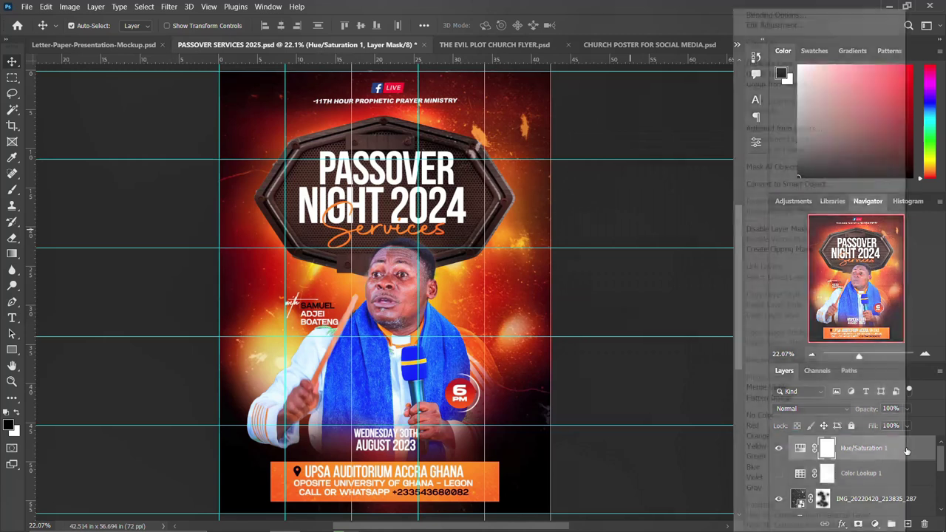
pyautogui.click(773, 250)
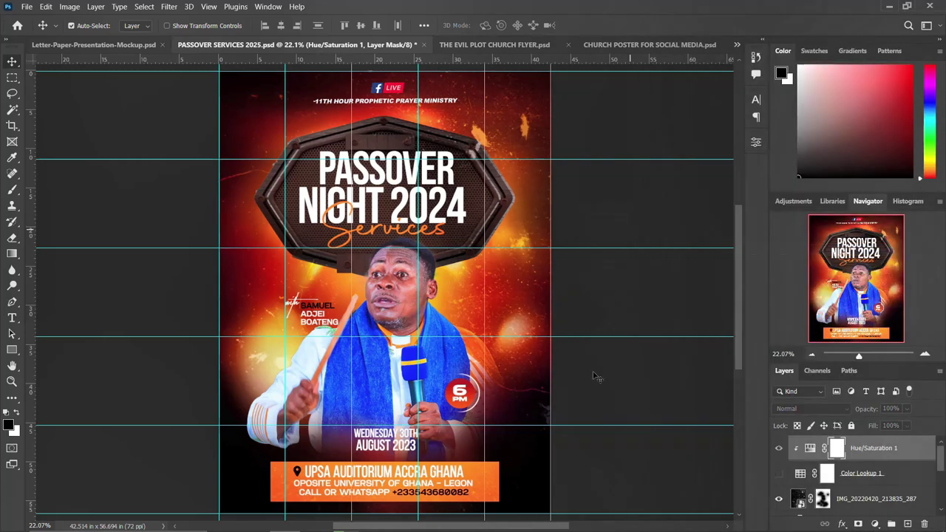
pyautogui.click(861, 473)
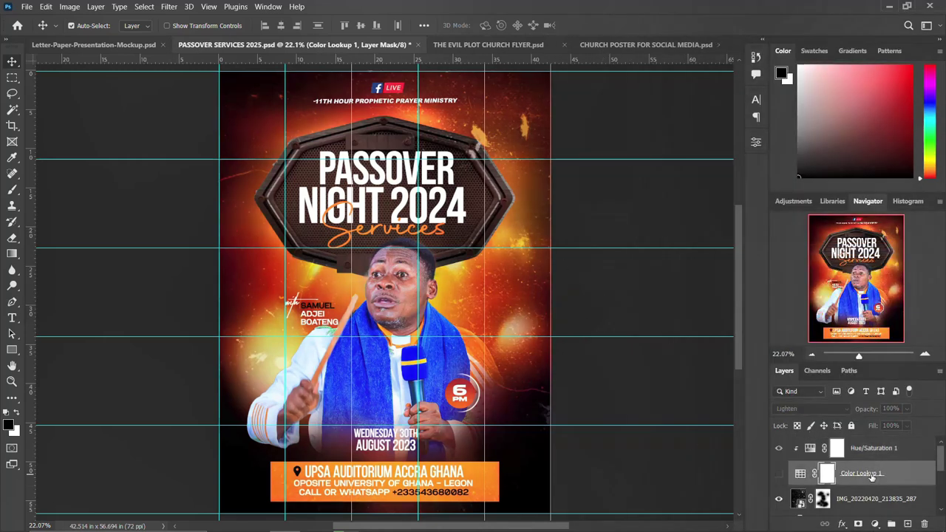
pyautogui.press('Delete')
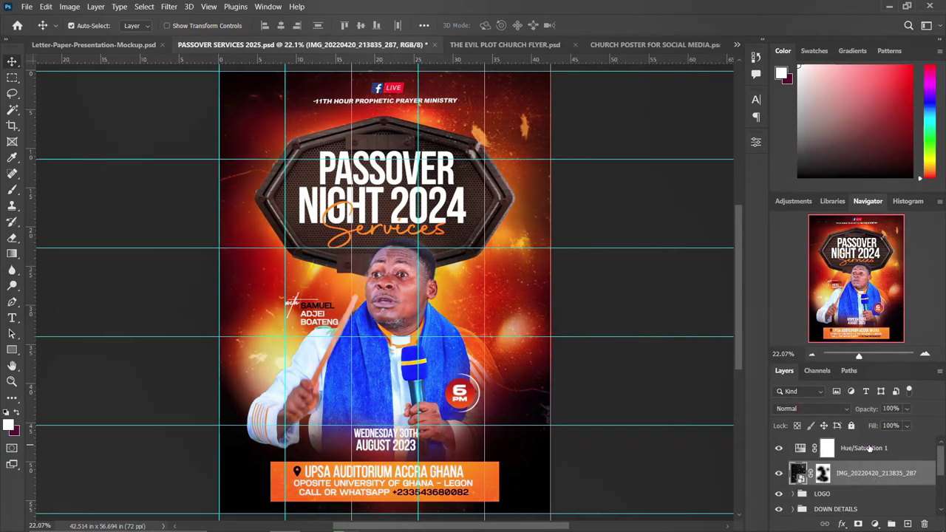
pyautogui.click(861, 448)
pyautogui.rightClick(866, 449)
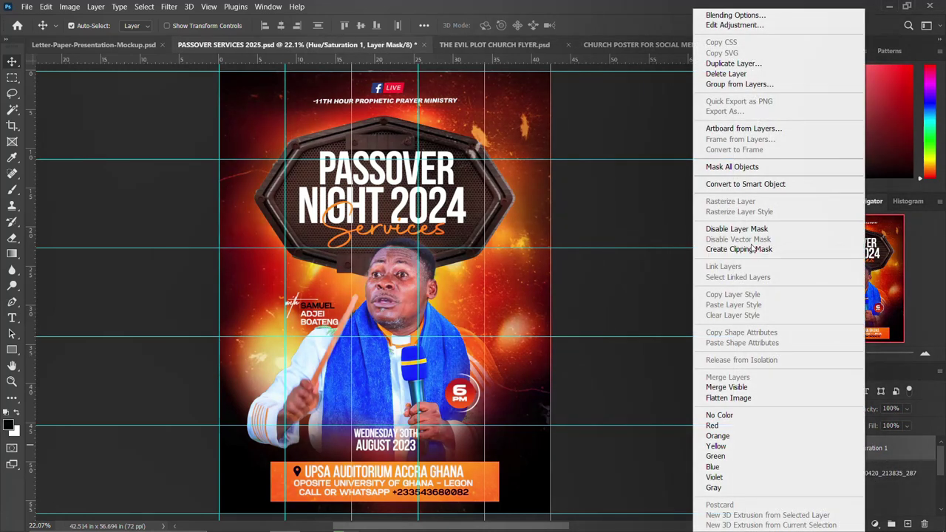
pyautogui.click(752, 249)
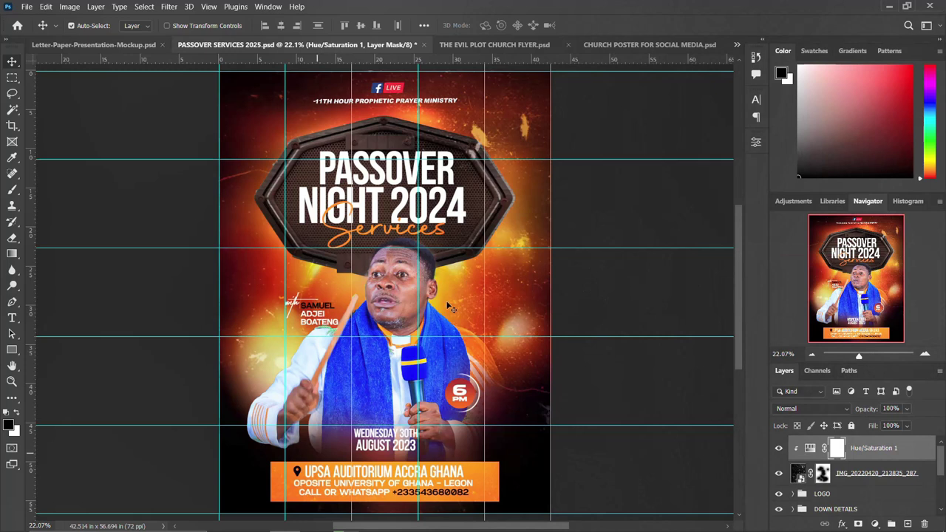
pyautogui.scroll(1, 476, 317)
pyautogui.scroll(1, 495, 185)
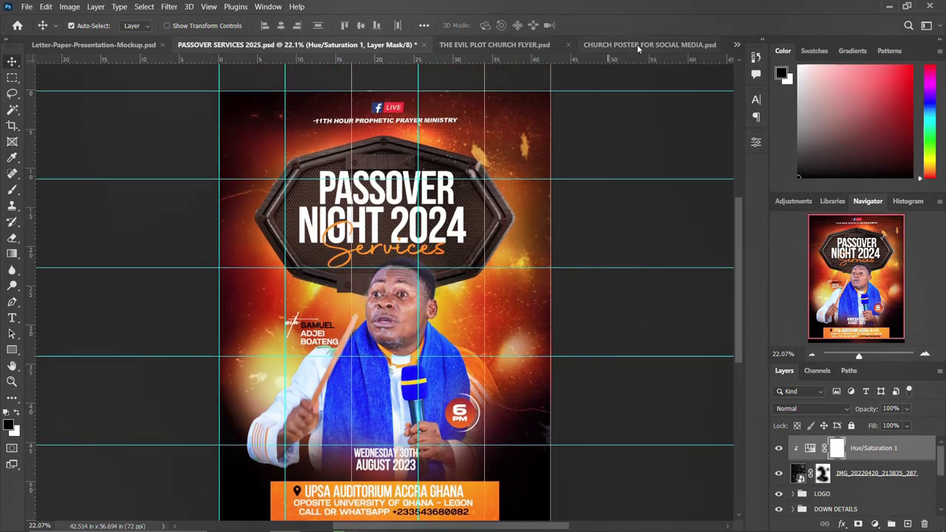
# - Browse the Evil Plot and other open flyer documents, zooming out to view the whole poster
pyautogui.click(444, 44)
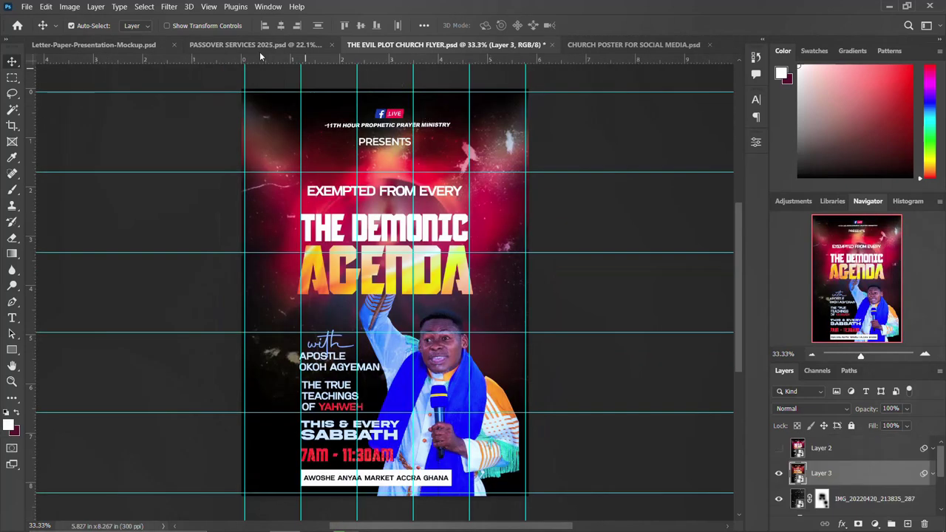
pyautogui.click(258, 45)
pyautogui.click(493, 45)
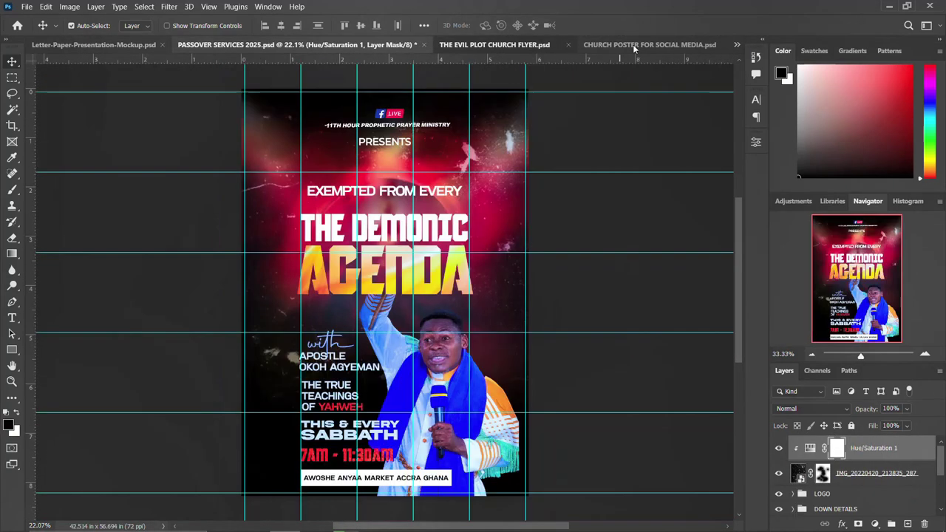
pyautogui.click(634, 46)
pyautogui.scroll(-1, 417, 281)
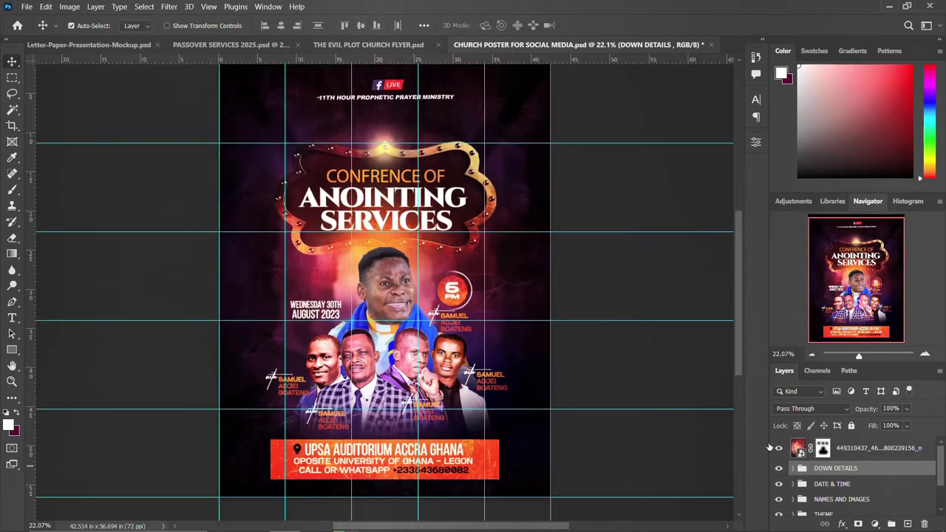
pyautogui.scroll(2, 738, 442)
pyautogui.hotkey('ctrl', '-')
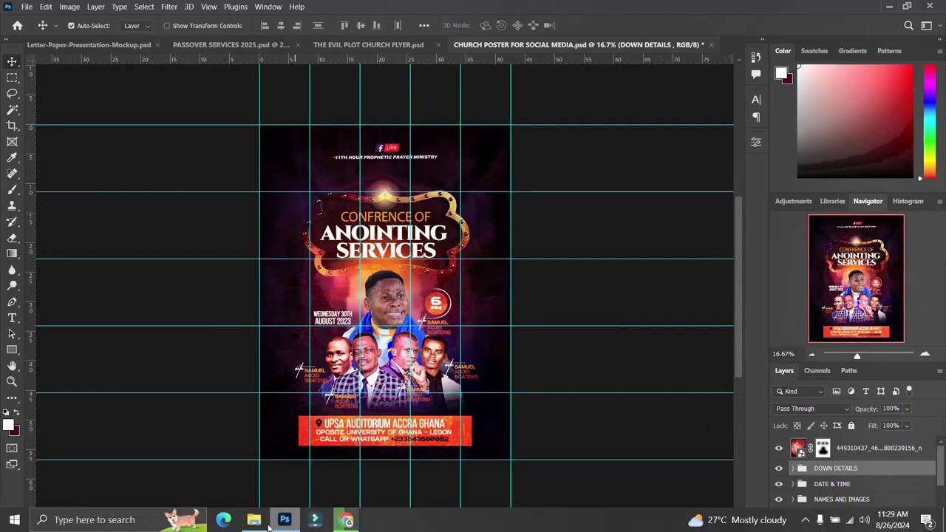
# - Browse the flyer PSD files in File Explorer, then switch to the YouTube channel
pyautogui.click(254, 526)
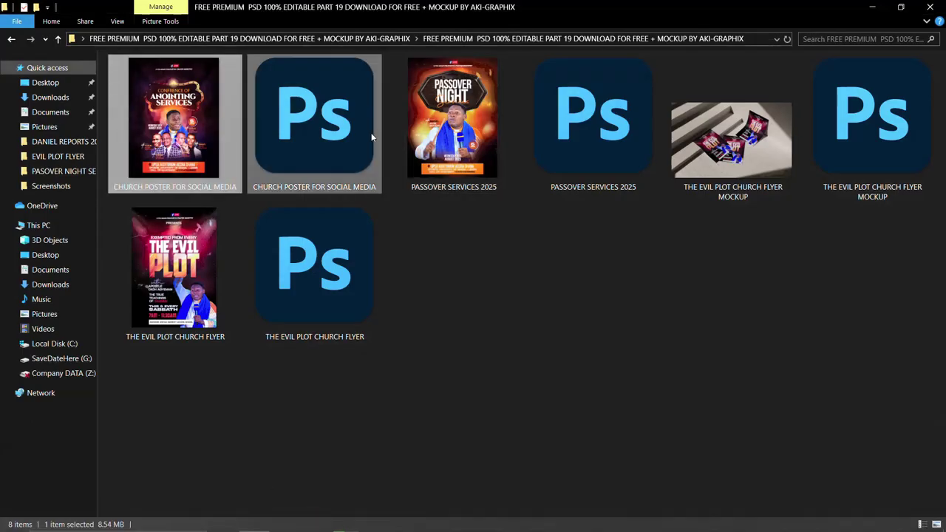
pyautogui.click(438, 130)
pyautogui.click(711, 141)
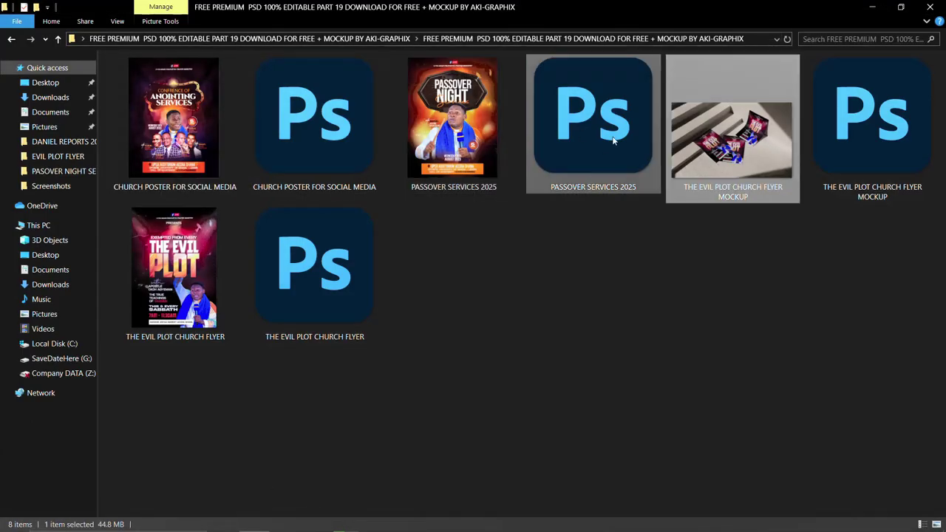
pyautogui.click(182, 293)
pyautogui.click(325, 304)
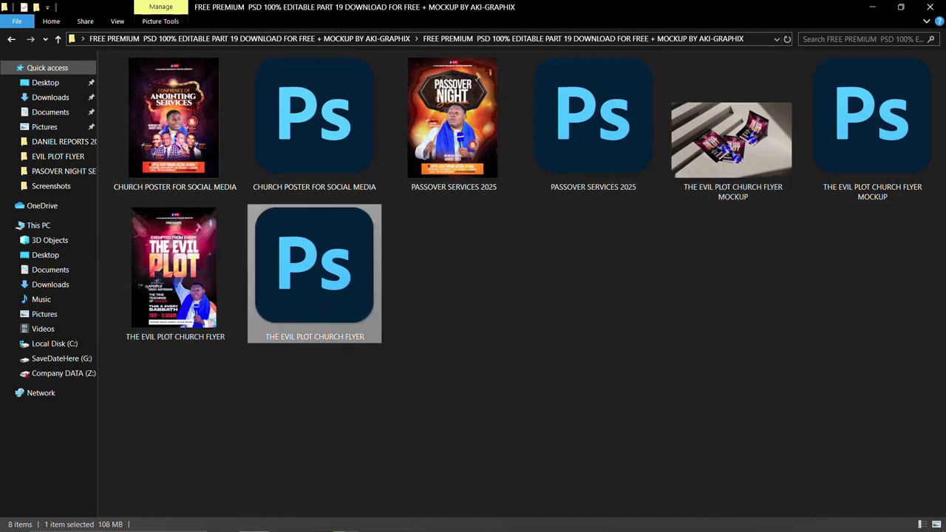
pyautogui.click(346, 520)
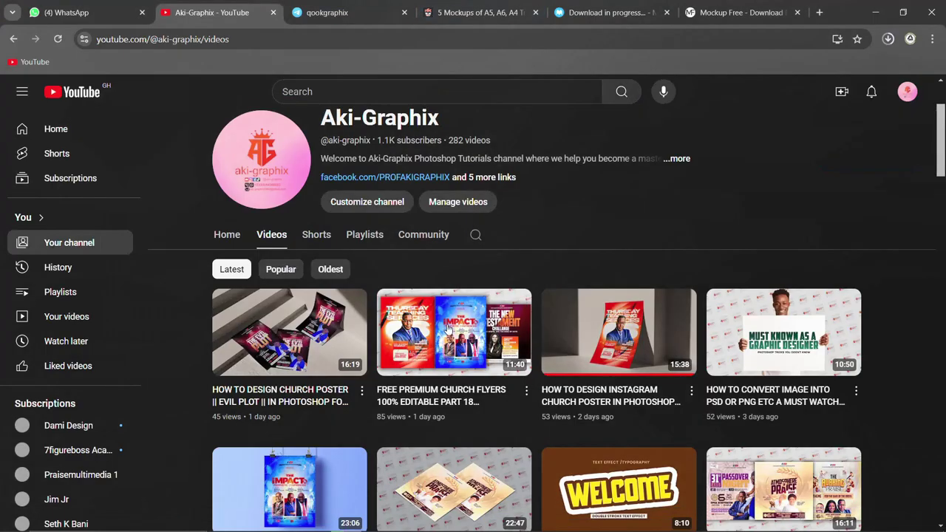
pyautogui.scroll(-2, 447, 362)
pyautogui.scroll(2, 447, 362)
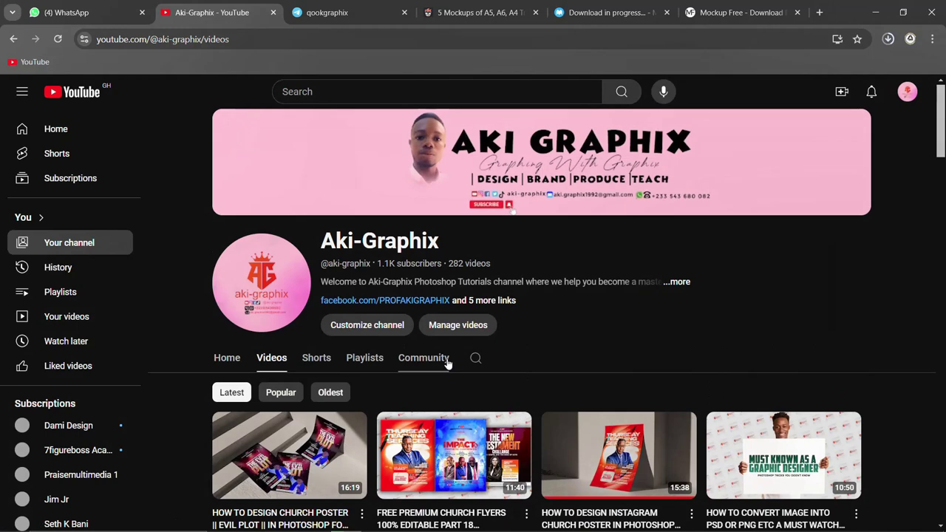
pyautogui.scroll(-3, 447, 362)
pyautogui.scroll(-2, 447, 365)
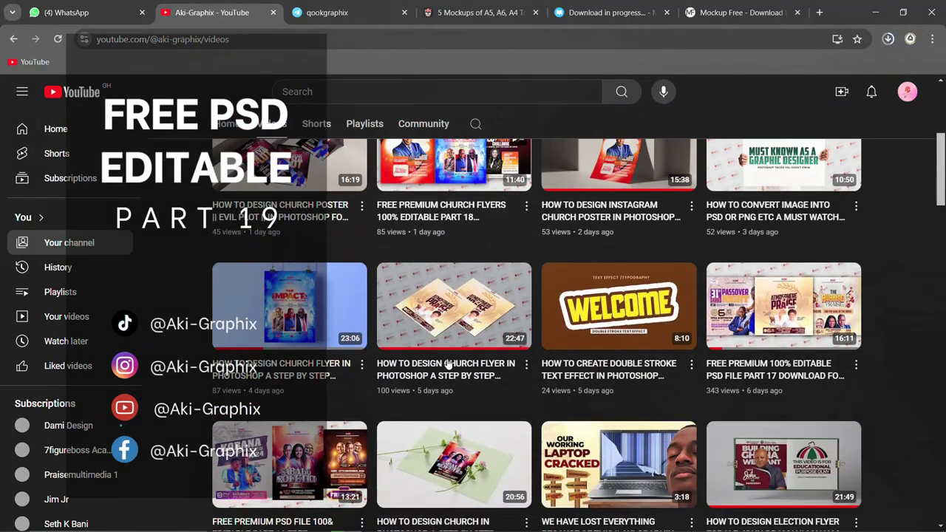
pyautogui.scroll(2, 447, 364)
pyautogui.scroll(2, 449, 367)
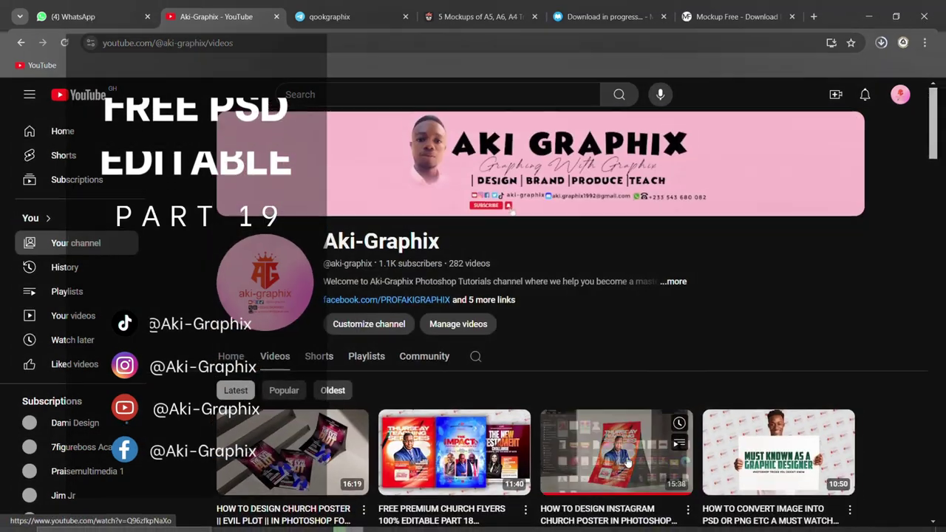